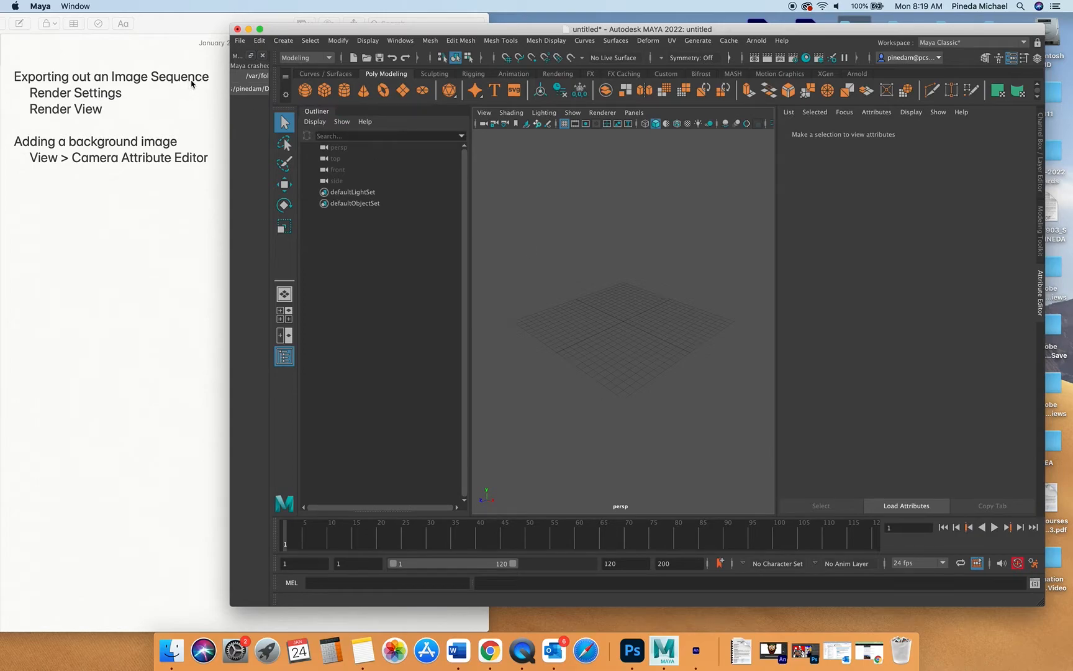
Step: Create a polygon sphere at the grid's center and raise it to about 0.89 in Y
drag(442, 33, 451, 36)
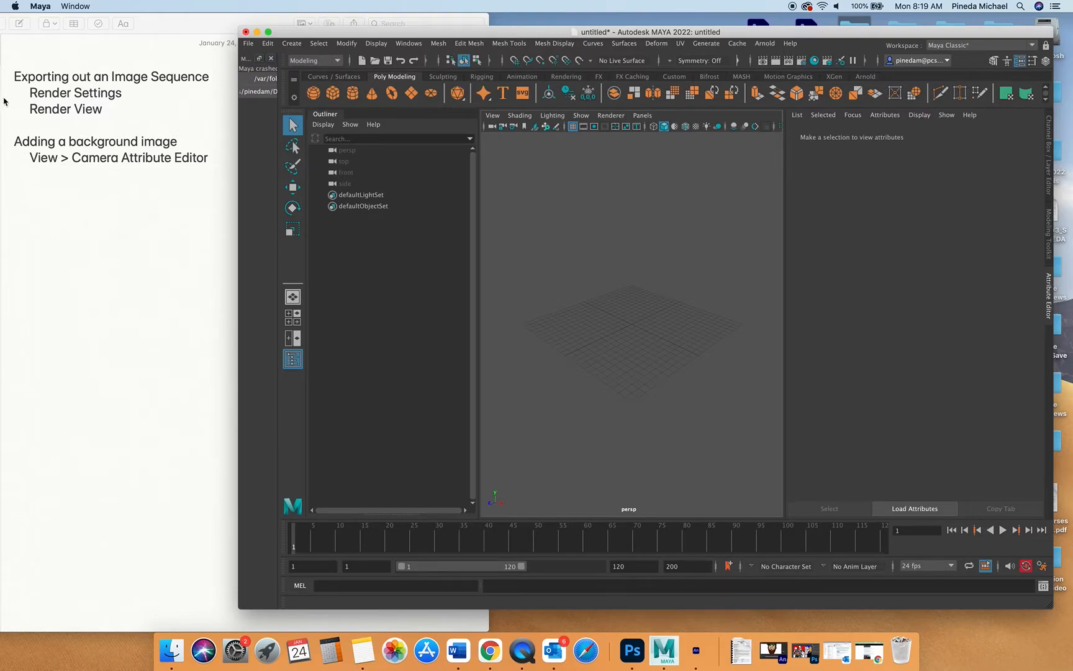
drag(478, 36, 469, 40)
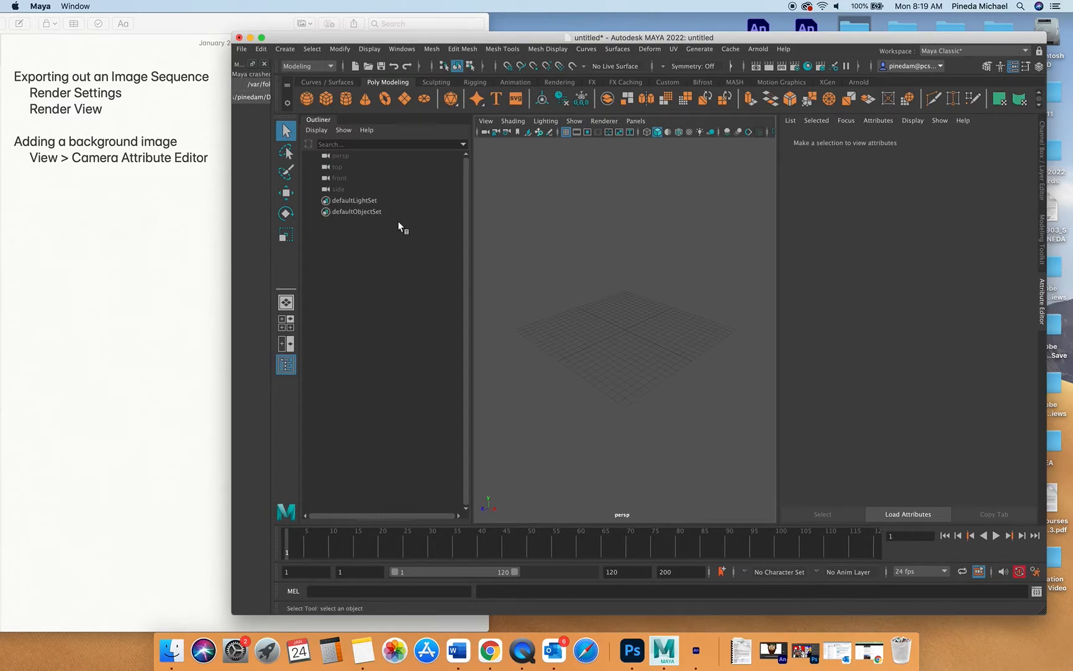
click(307, 98)
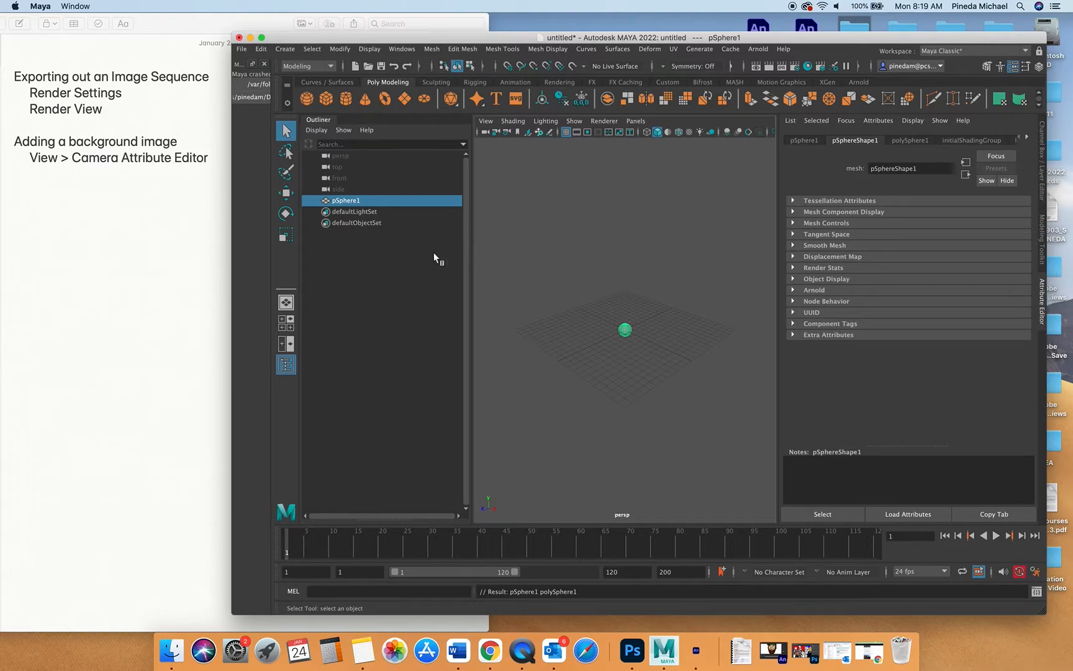
click(286, 192)
drag(628, 285, 627, 276)
Step: Set the animation's end time to frame 24
double_click(682, 571)
text(24)
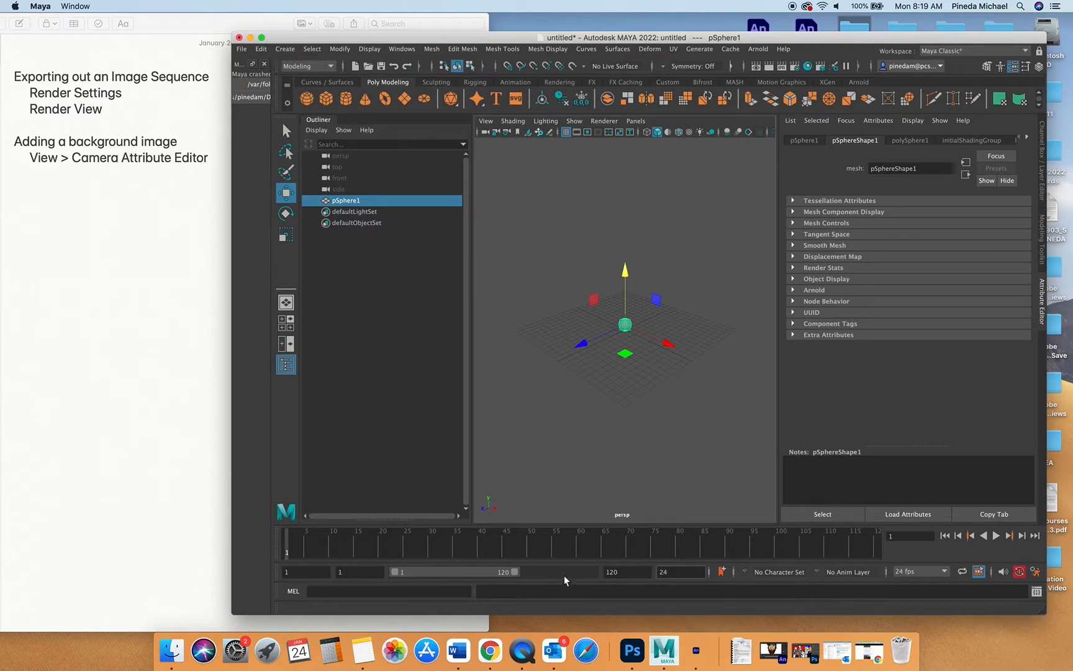
key(Return)
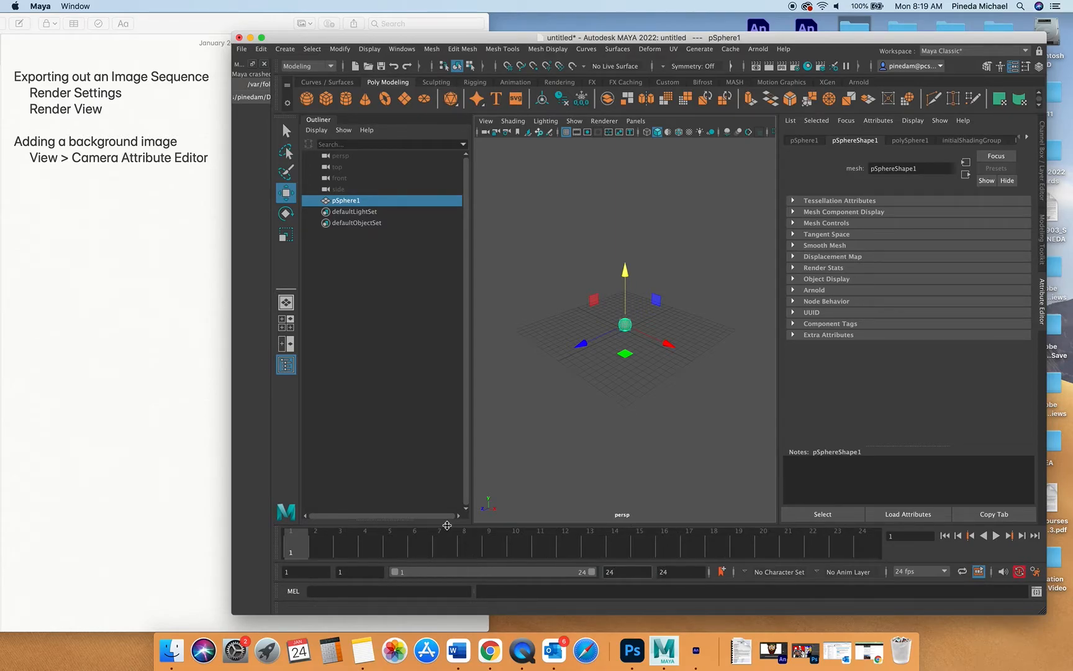
Step: Show the Channel Box and keyframe the sphere's attributes at frame 1
click(1025, 69)
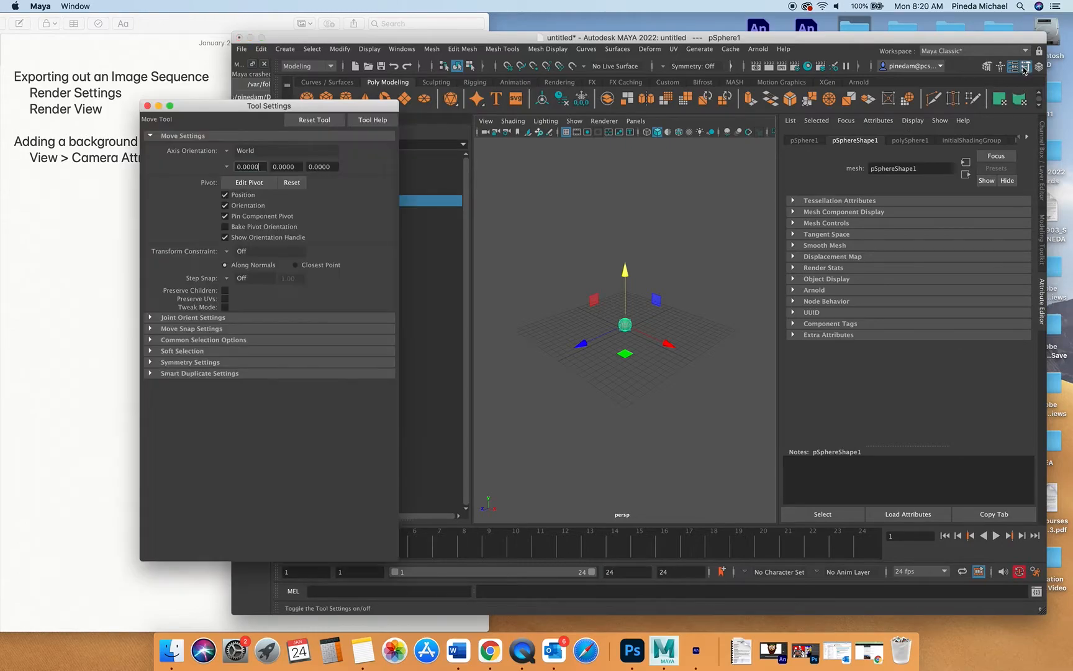
click(148, 106)
click(1039, 67)
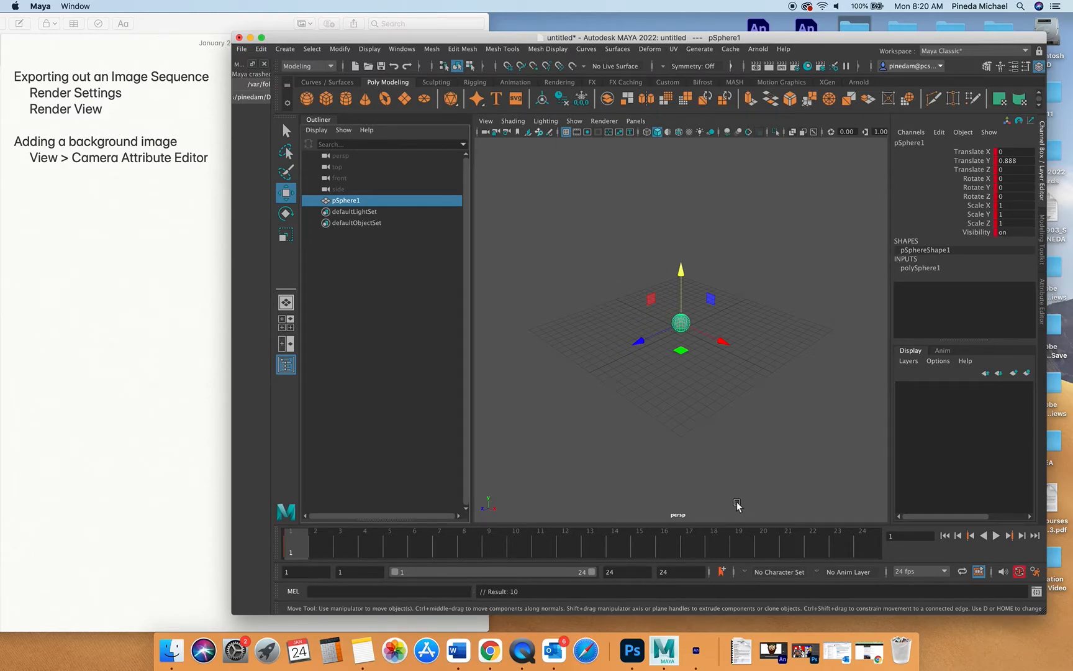
Step: Keyframe the sphere at about 9.25 in Y at frame 12 and about 0.98 at frame 24, and play back the bounce
click(576, 551)
drag(684, 269, 683, 189)
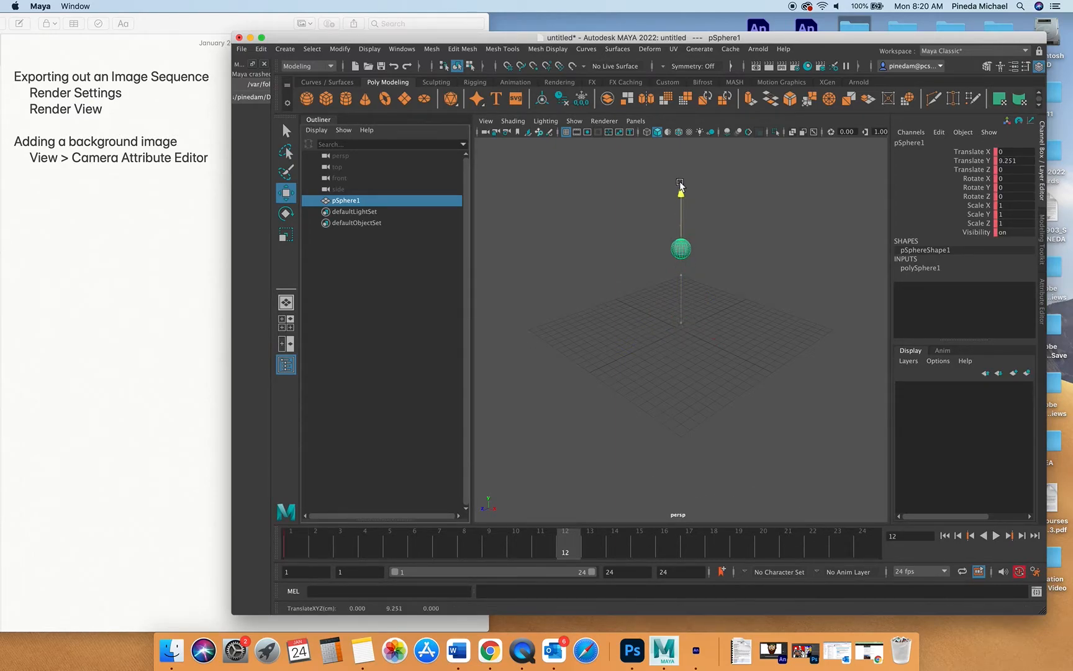
click(863, 551)
drag(681, 191, 681, 273)
key(s)
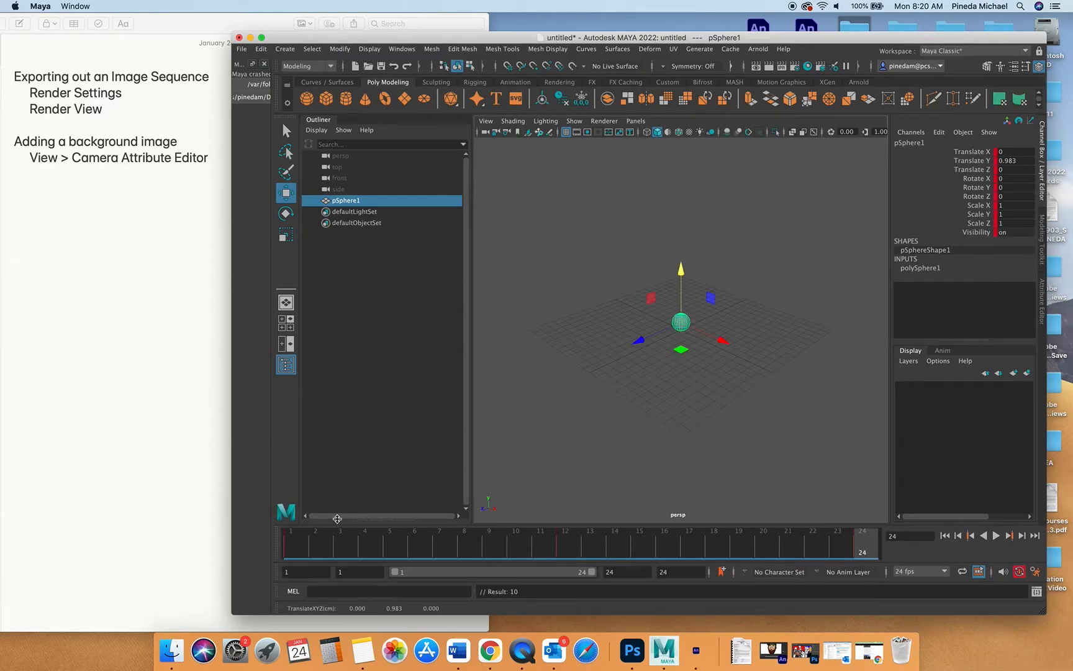
key(alt+v)
key(alt+v)
Step: Create a camera with an aim control and move the camera group to about 14.18 in Z
click(285, 50)
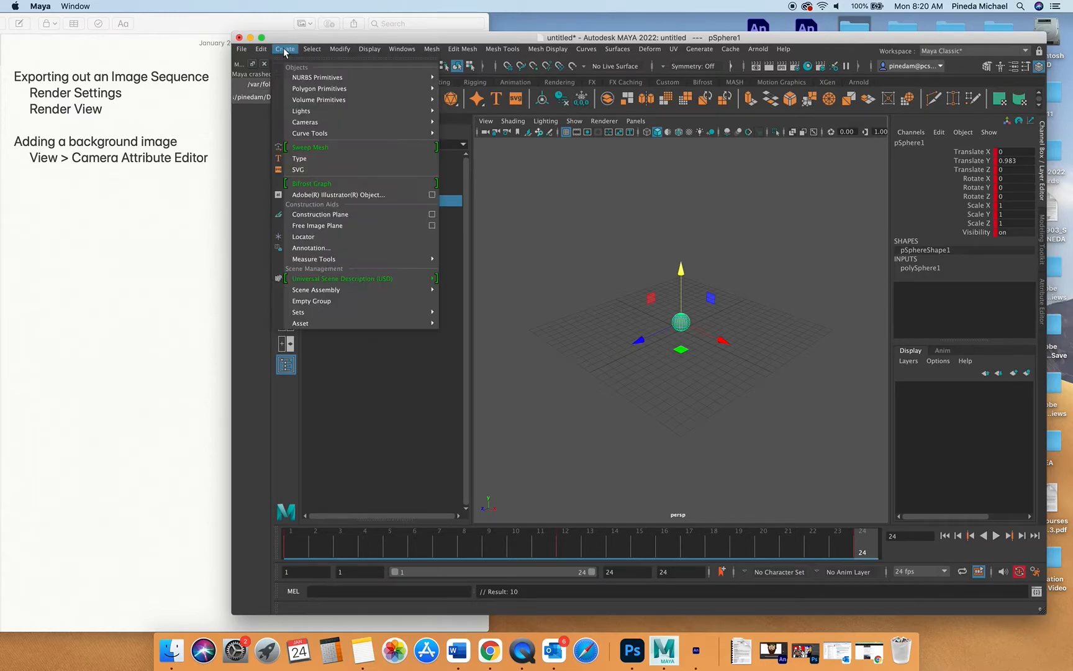
mouse_move(323, 122)
click(475, 133)
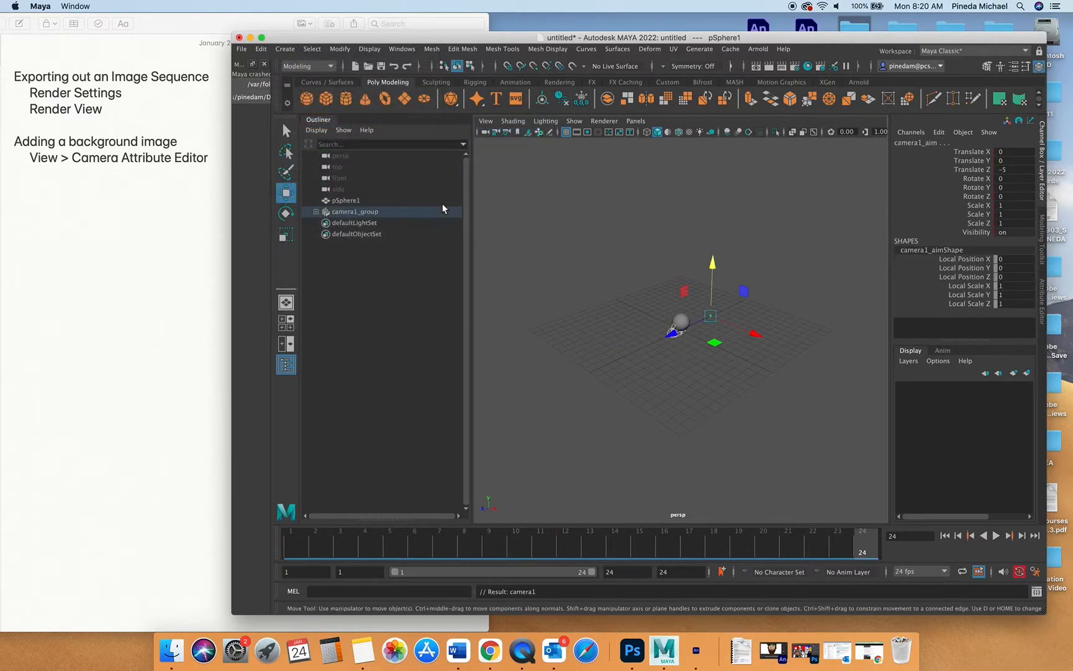
click(316, 212)
click(352, 235)
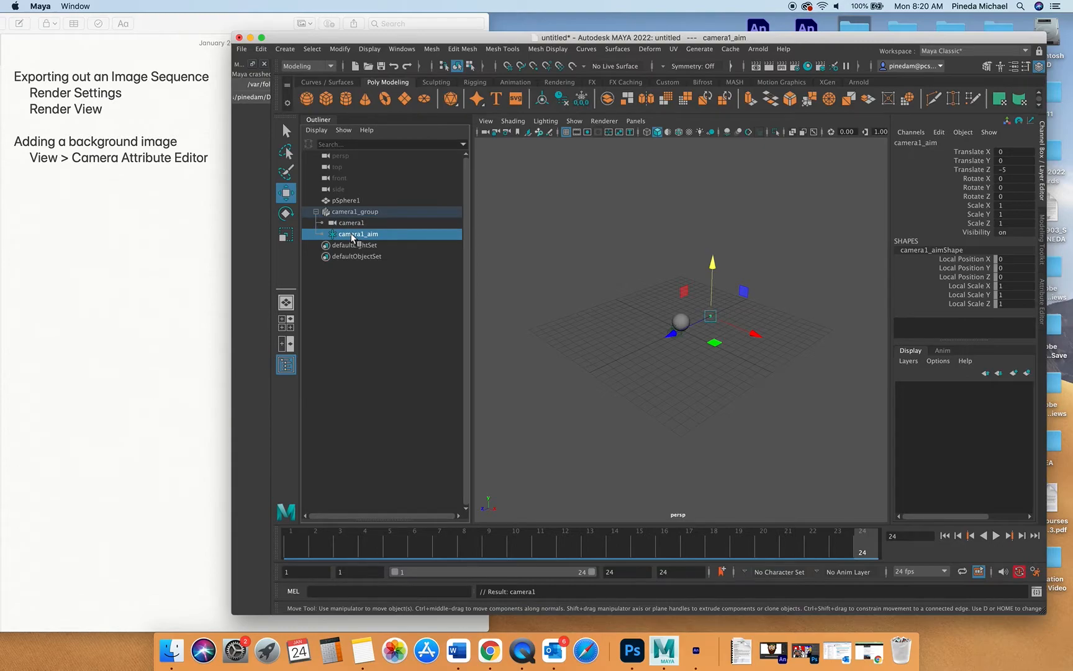
click(346, 216)
drag(641, 352, 514, 407)
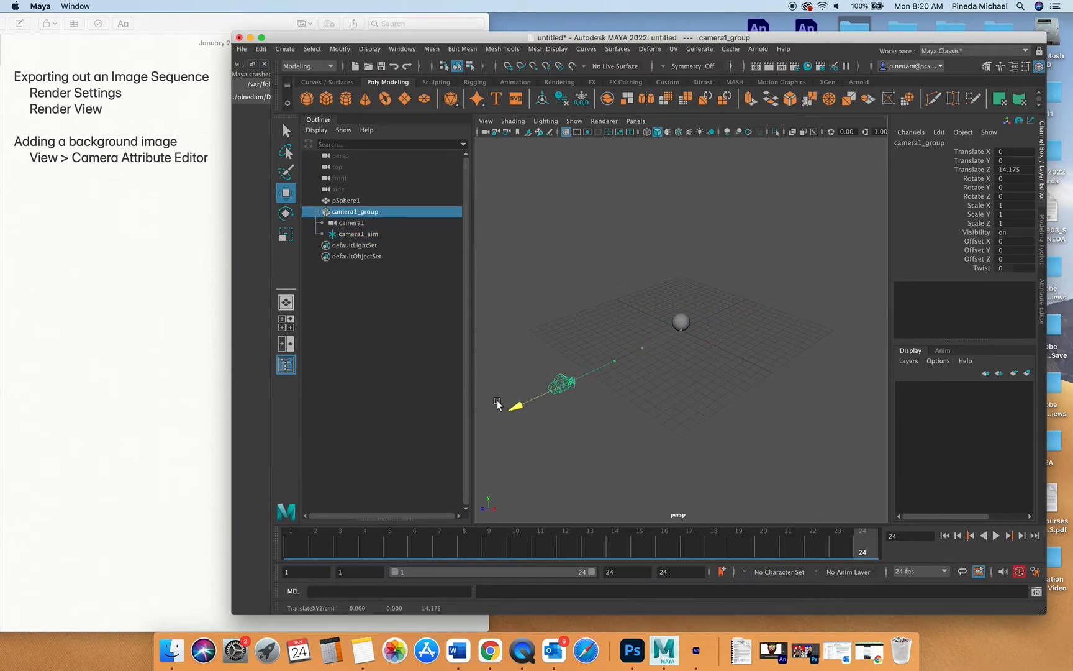
Step: Move the camera's aim control to about 0.91 in Y and -14.08 in Z, onto the sphere, and preview the motion
click(351, 222)
click(352, 234)
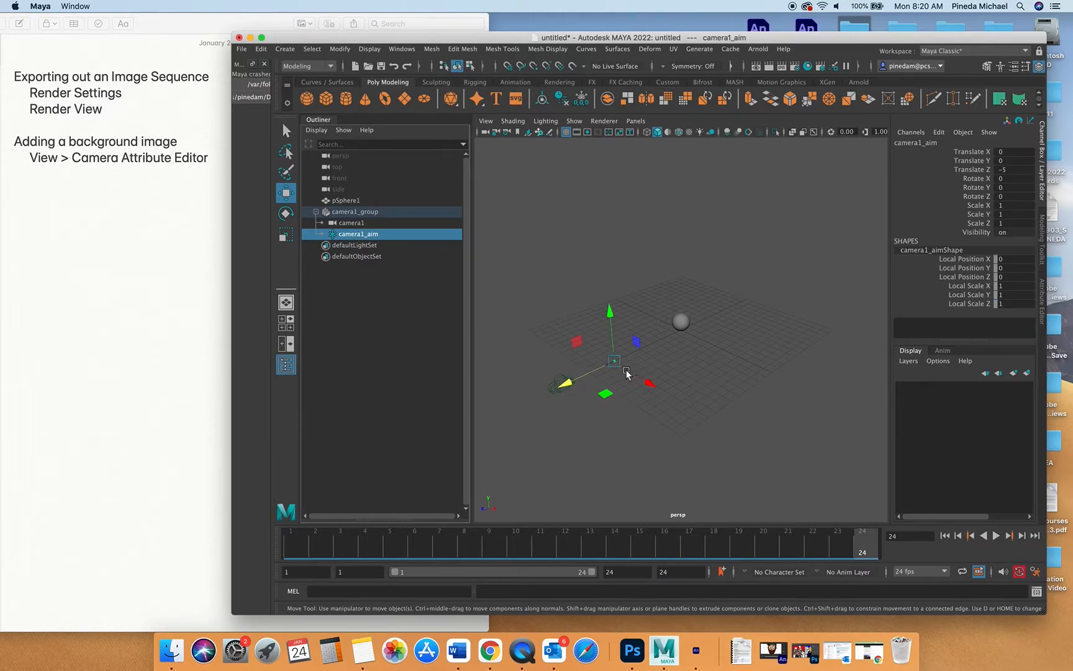
drag(570, 384, 652, 354)
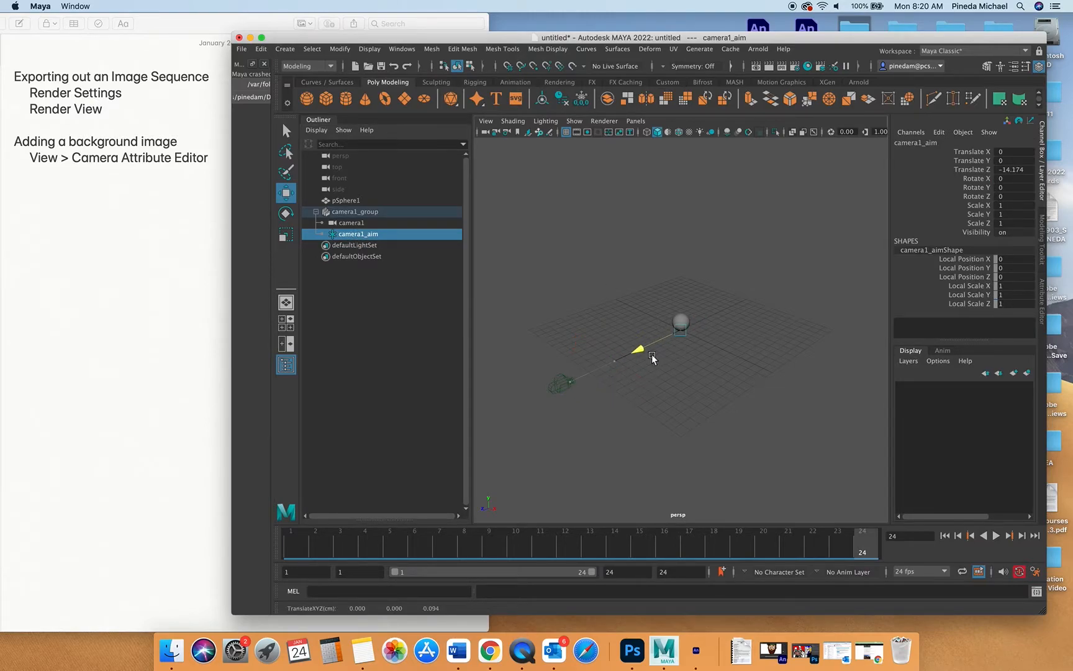
drag(681, 280, 680, 272)
key(alt+v)
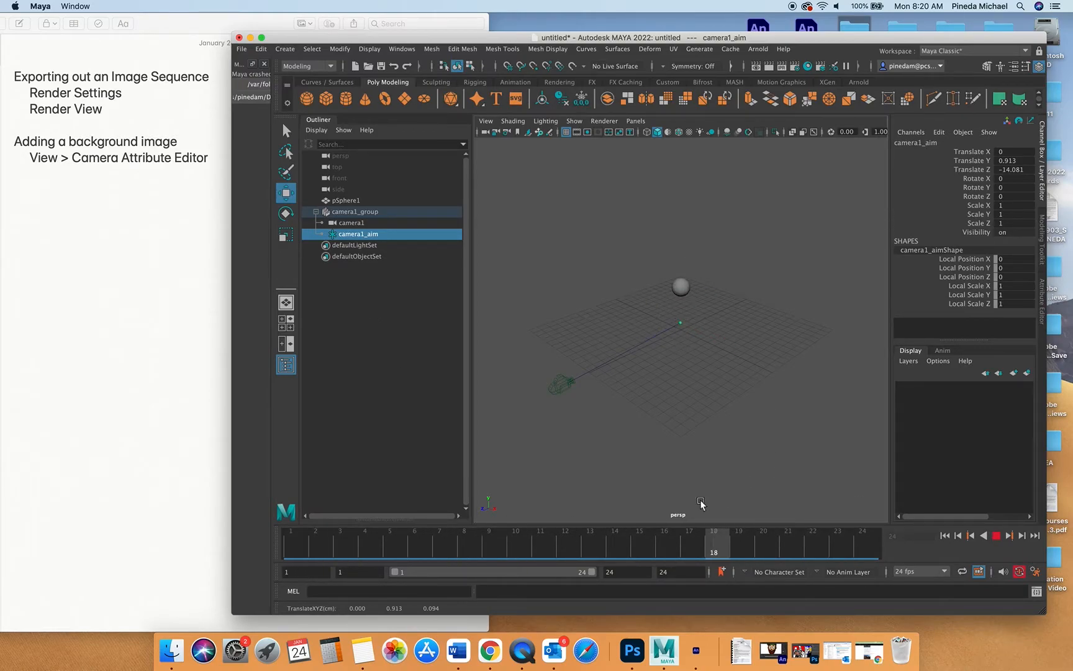
click(372, 535)
drag(370, 539, 250, 544)
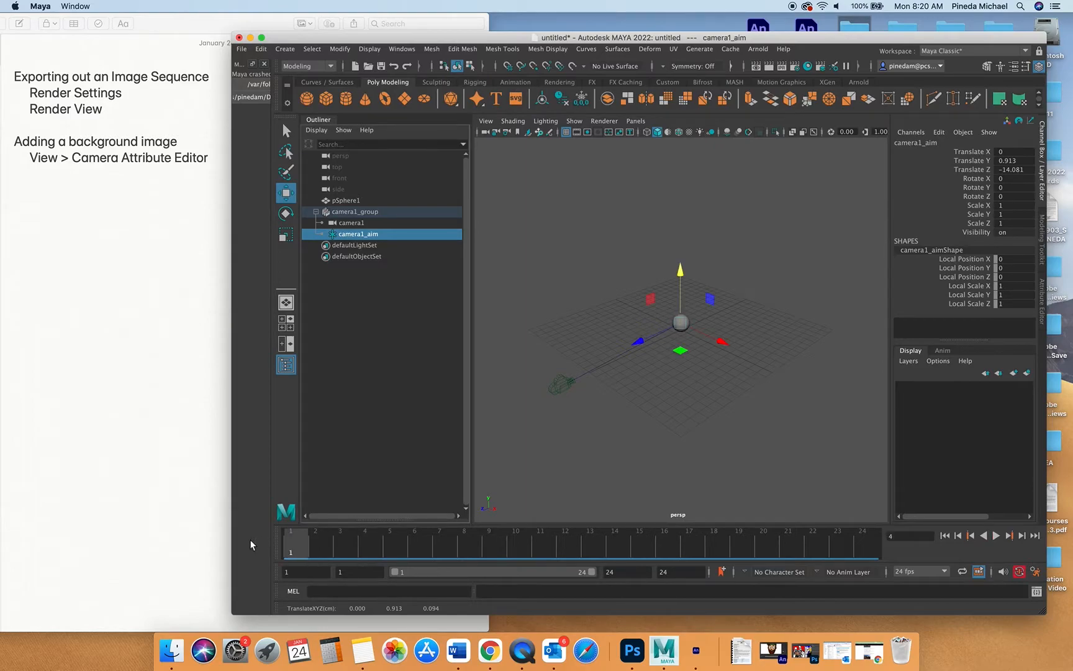
Step: Keyframe camera1 at its starting position at frame 1 and at about -21.3 in X and 7.35 in Z at frame 24
click(352, 223)
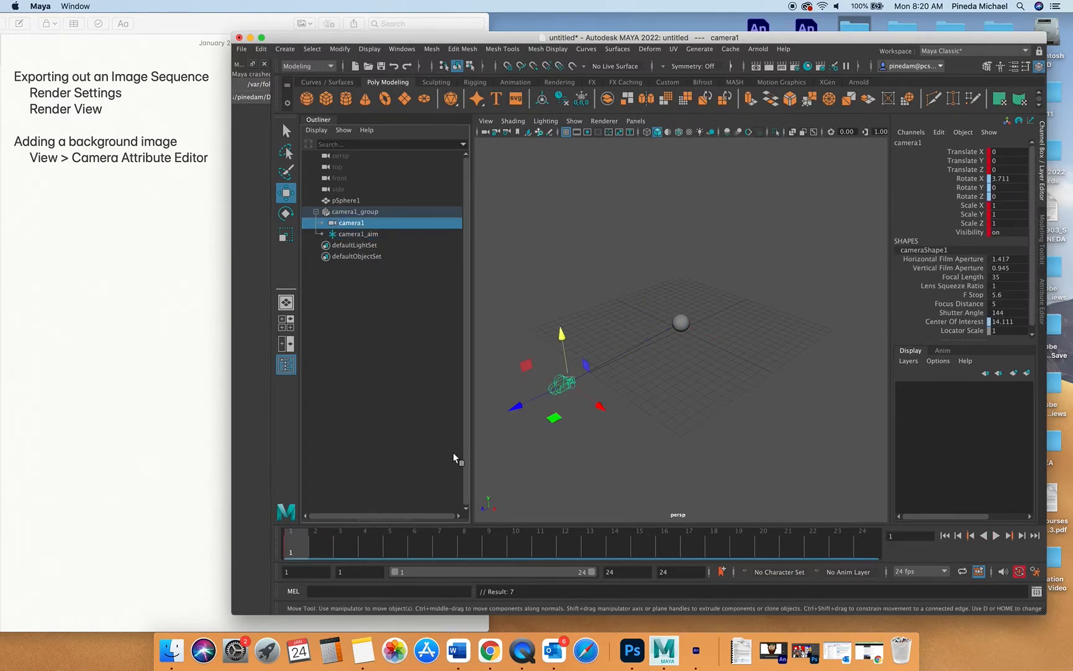
click(868, 543)
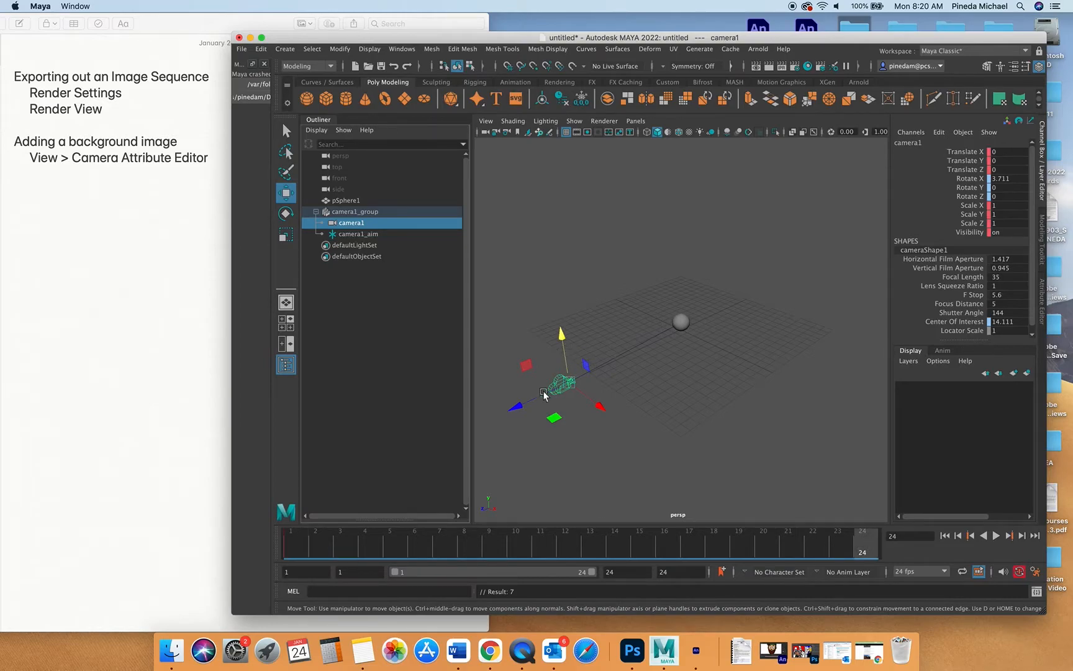
drag(544, 395, 419, 448)
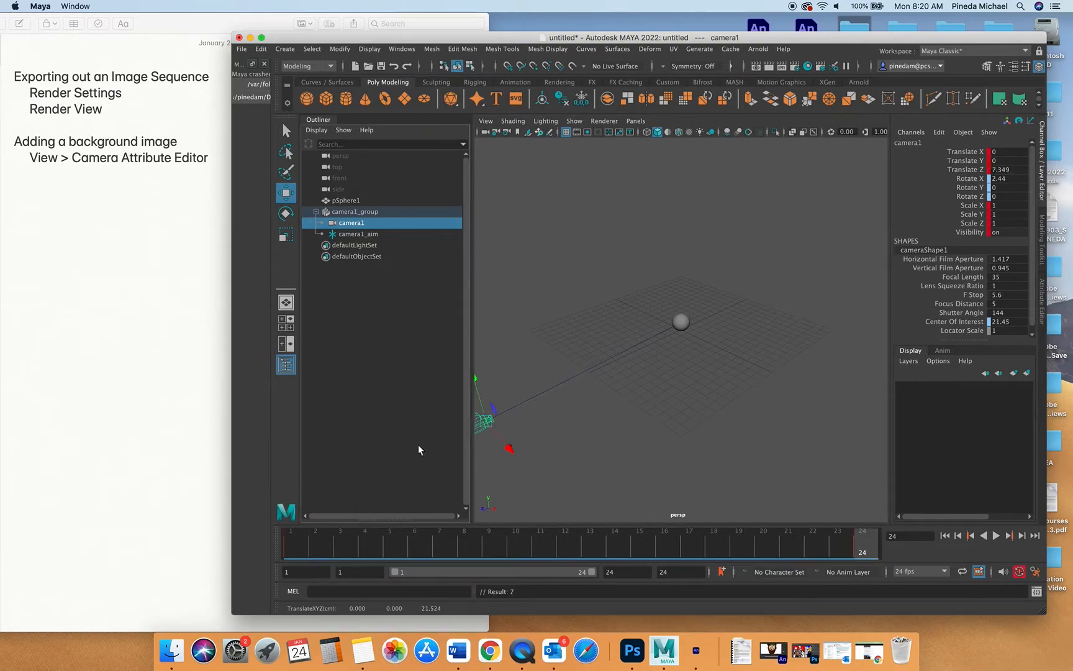
drag(305, 540, 866, 545)
scroll(792, 463, down, 3)
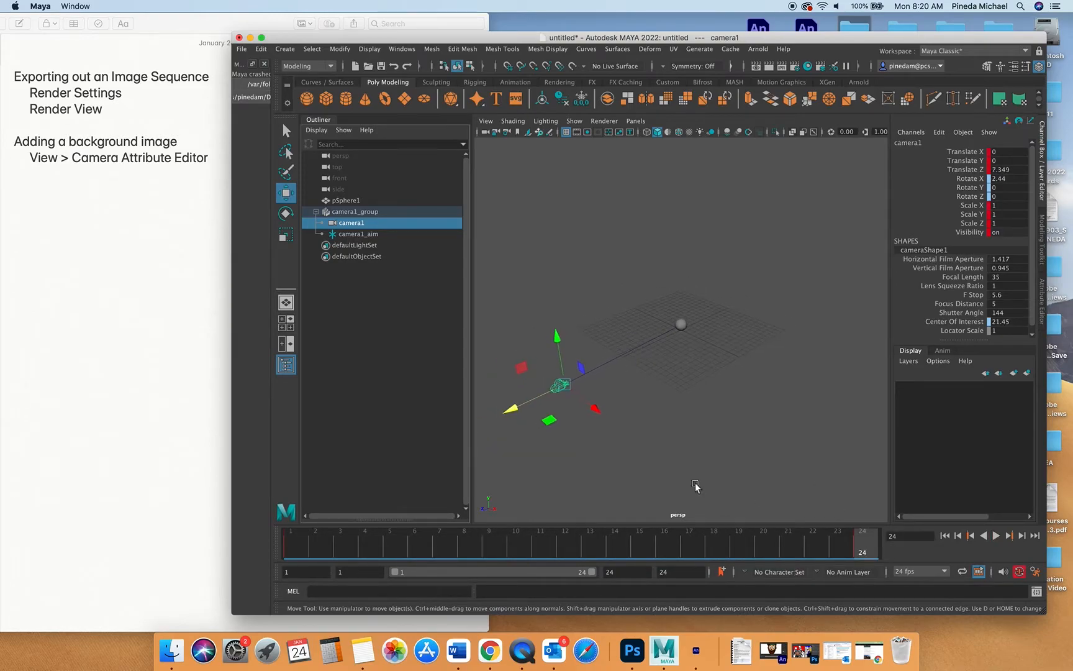
drag(595, 410, 533, 328)
drag(308, 550, 879, 514)
Step: Look through camera1 and play the animation from frame 1 to check the camera move
click(635, 121)
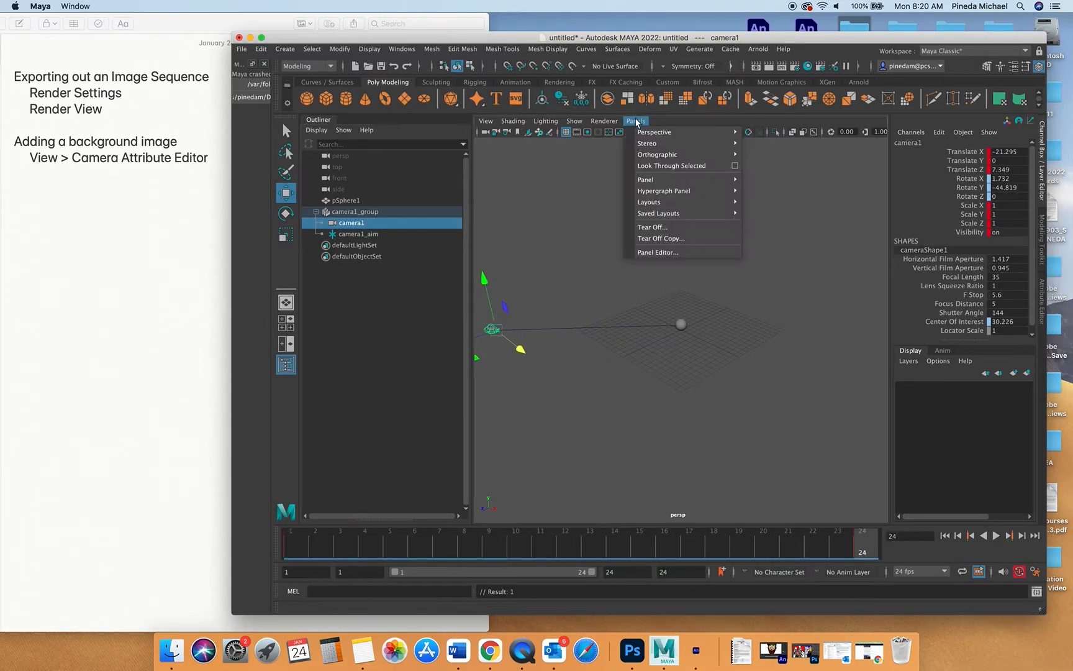
mouse_move(715, 132)
click(767, 133)
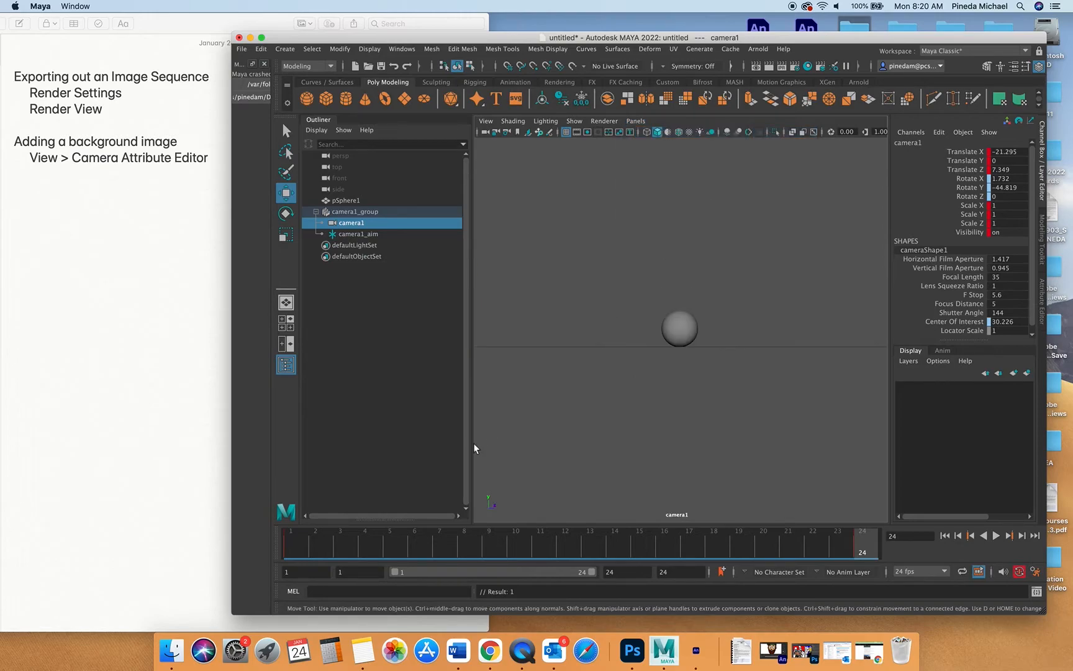
double_click(287, 552)
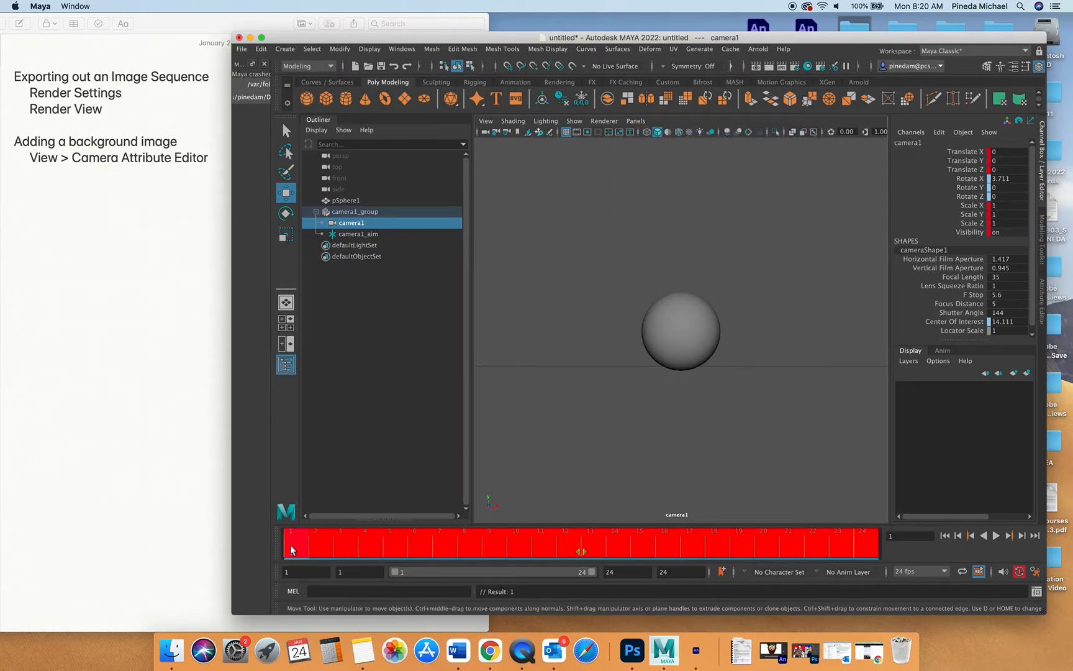
click(300, 553)
key(alt+v)
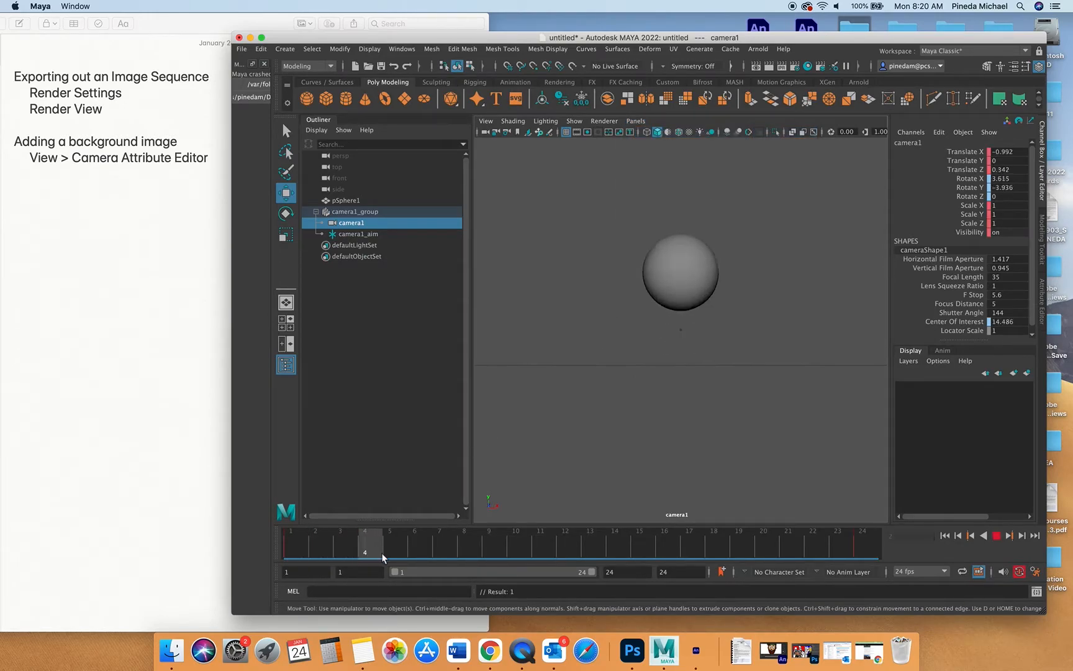
key(alt+v)
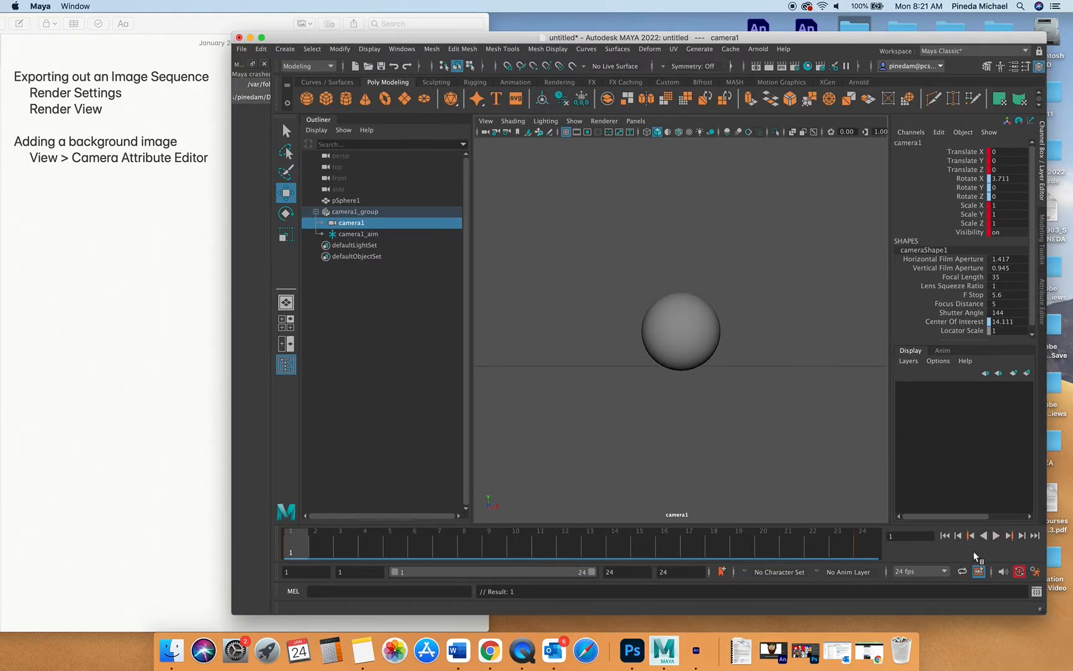
click(995, 536)
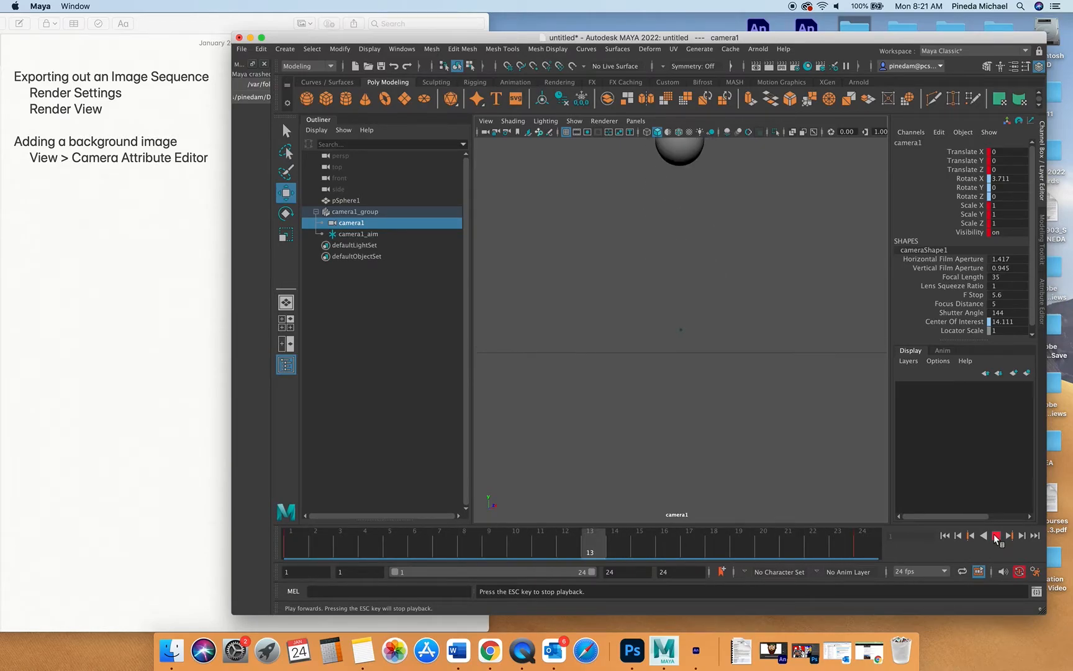
click(996, 535)
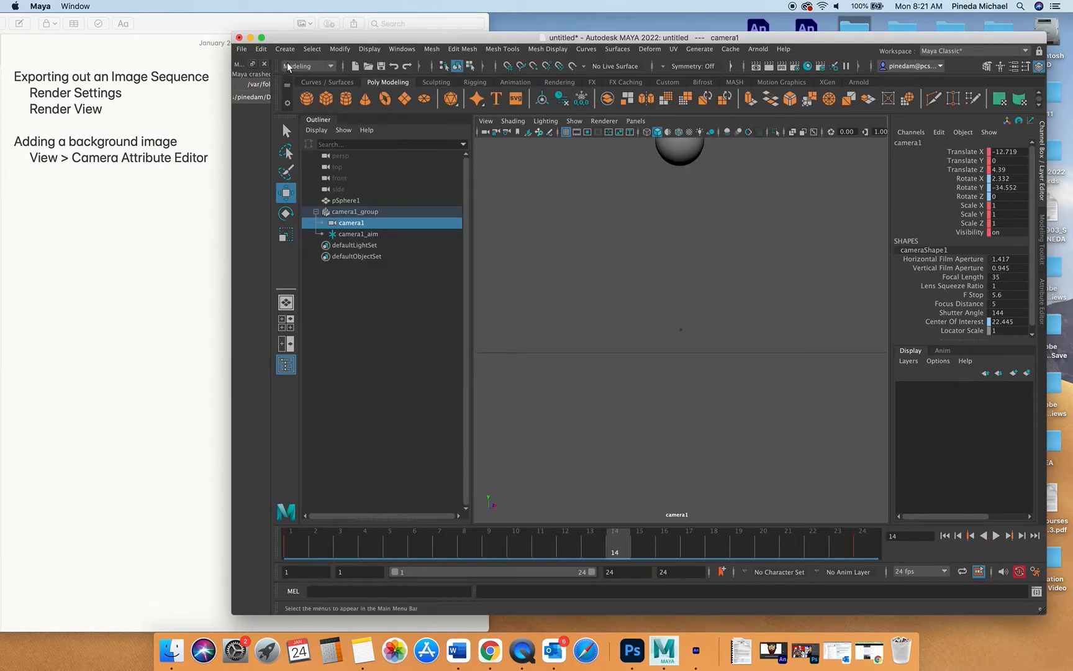
Step: In the perspective view, replace the sphere with a polygon cube raised to about 0.73 in Y
click(286, 302)
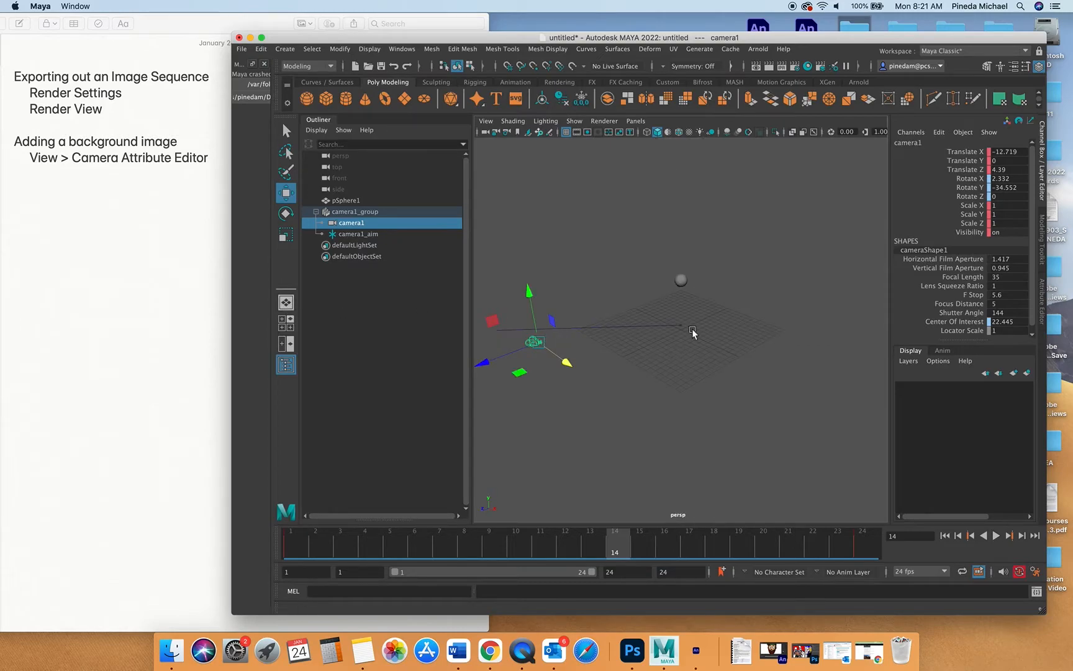
click(682, 283)
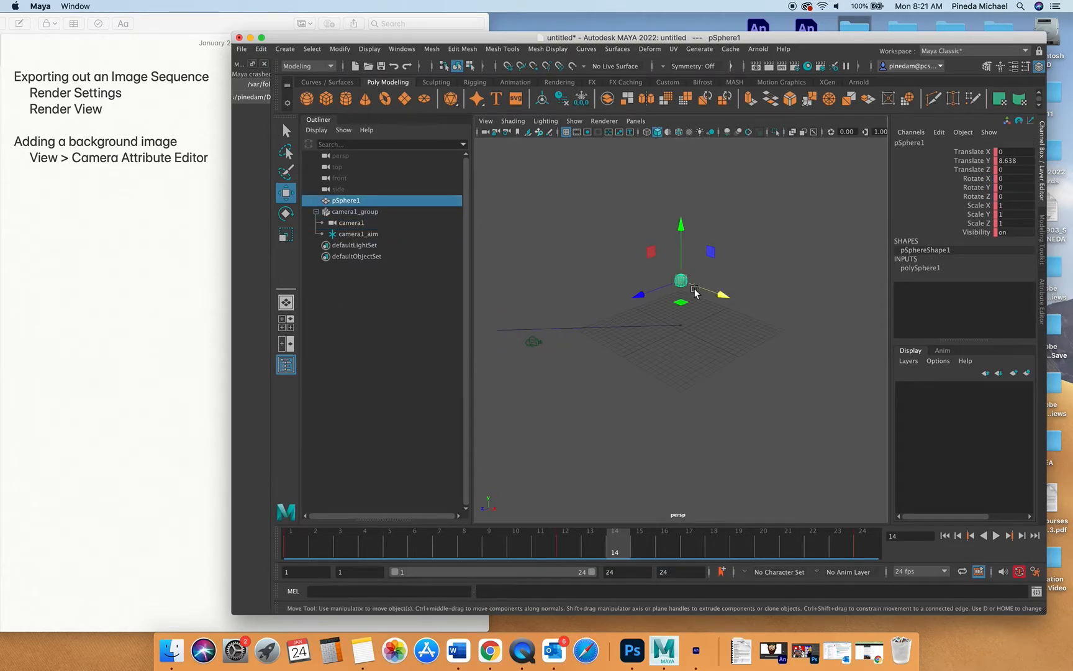
key(Delete)
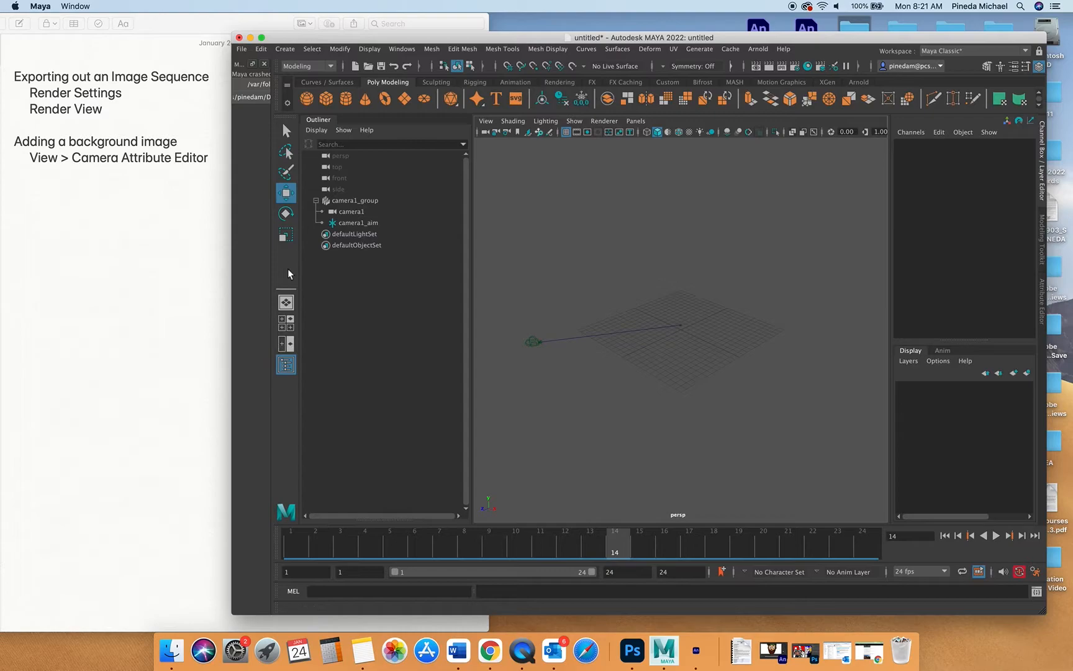
click(325, 100)
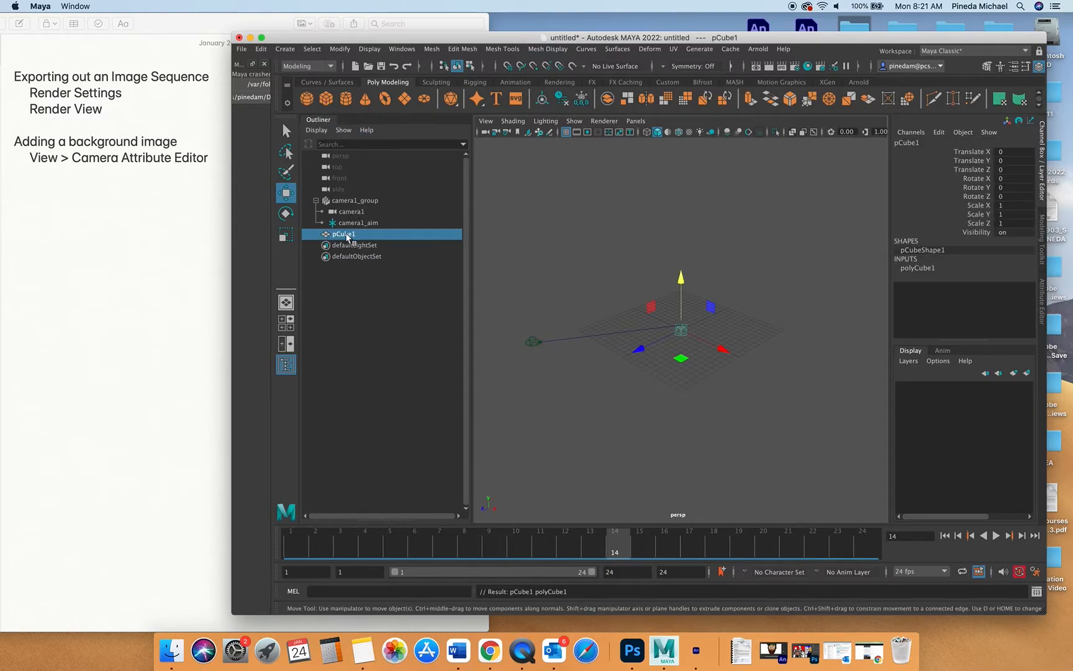
mouse_move(682, 280)
mouse_down()
mouse_move(682, 267)
mouse_move(682, 277)
mouse_up()
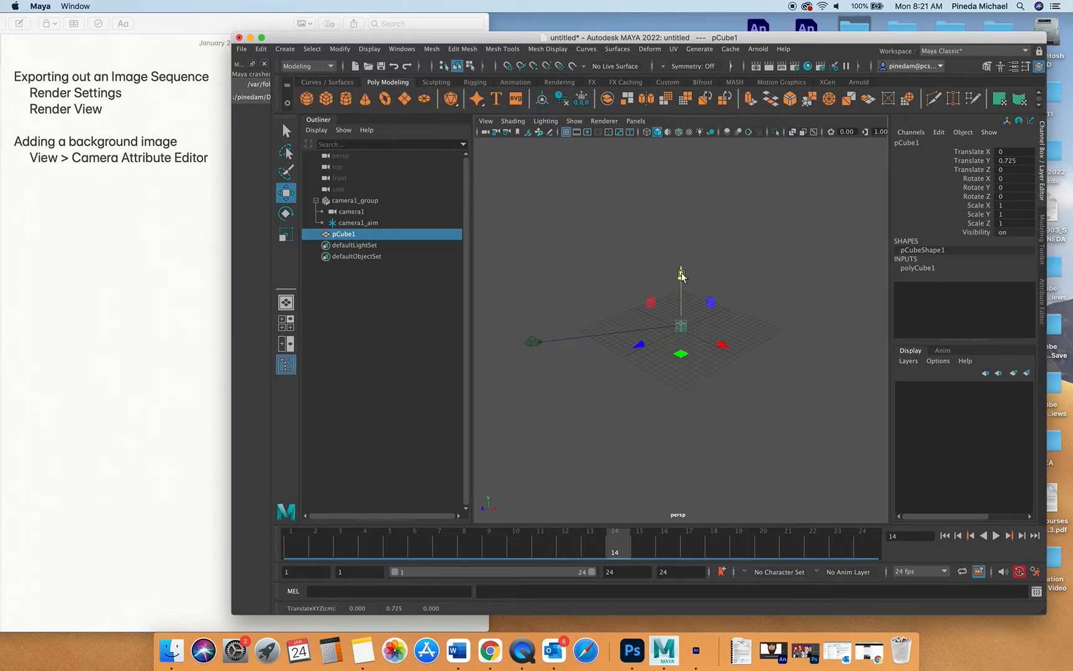
Step: Keyframe the cube in place at frame 1, raised at frame 11, and lowered to about 1.36 in Y at frame 24
click(295, 542)
key(s)
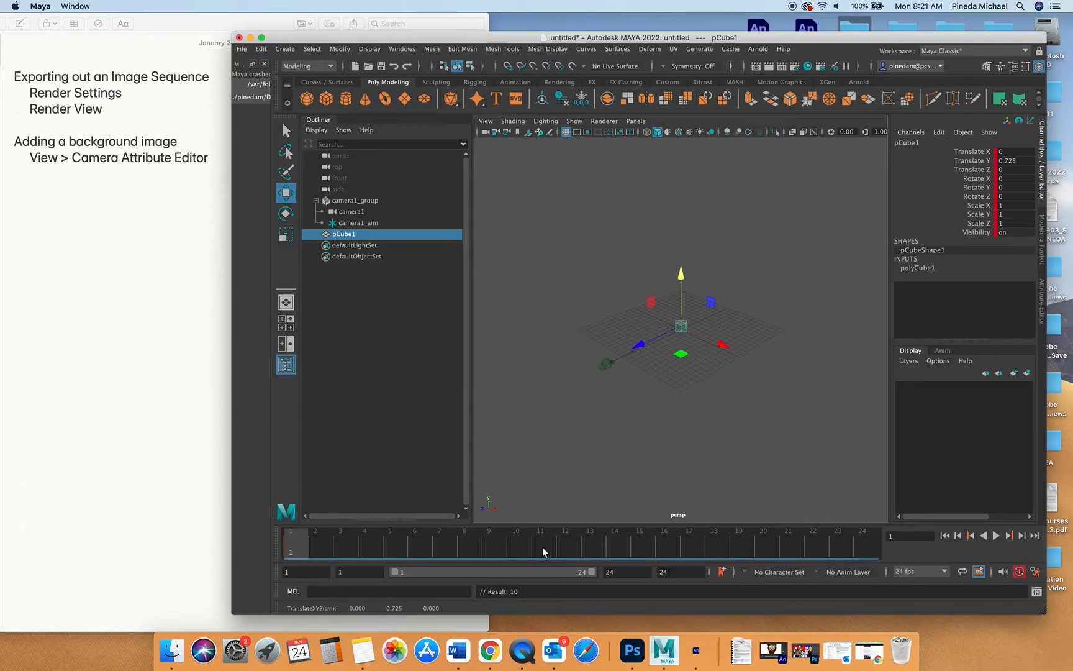
click(541, 546)
mouse_move(694, 266)
mouse_down()
mouse_move(694, 205)
mouse_move(694, 249)
mouse_up()
drag(748, 533, 863, 539)
mouse_move(681, 258)
mouse_down()
mouse_move(680, 295)
mouse_move(681, 274)
mouse_up()
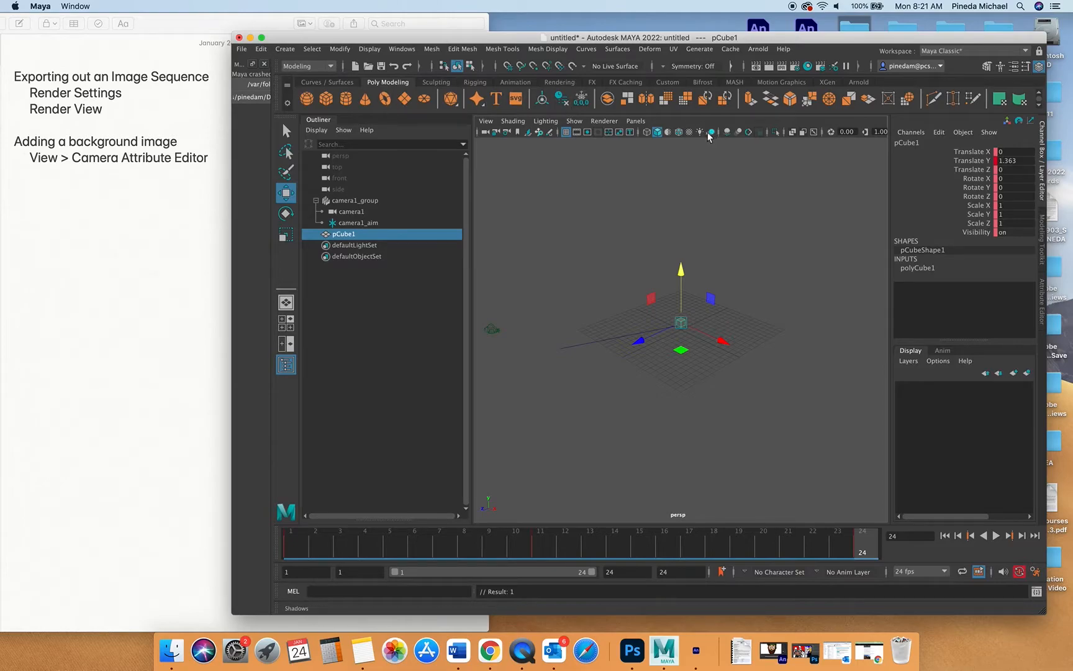
Step: Look through camera1 and play the animation from frame 1 to check the cube's bounce with the camera move
click(636, 121)
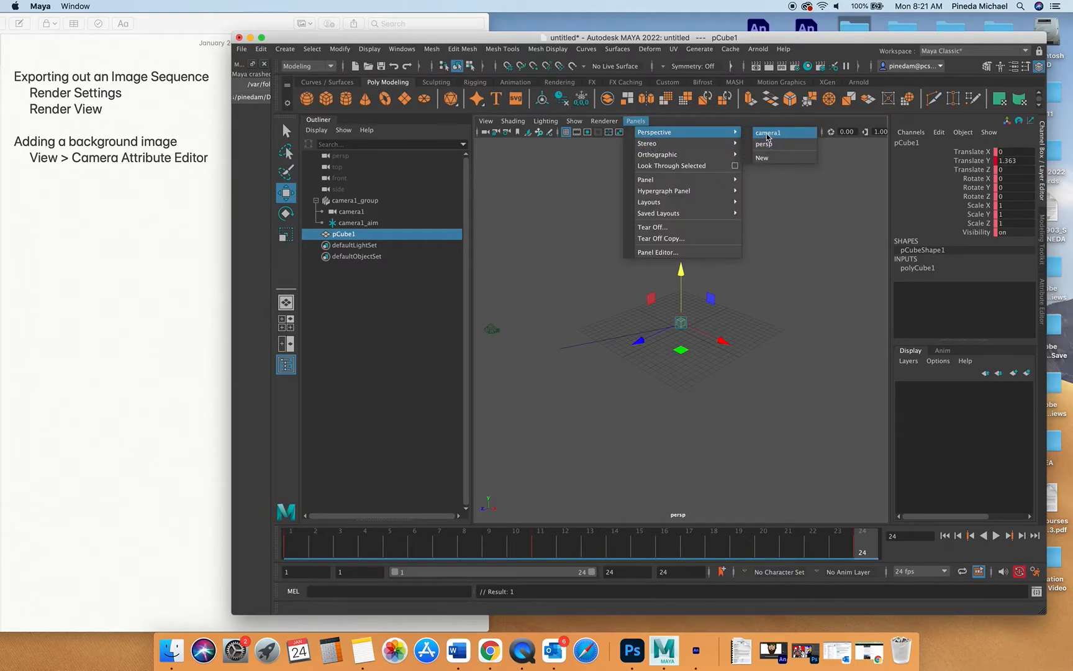
click(767, 133)
click(297, 539)
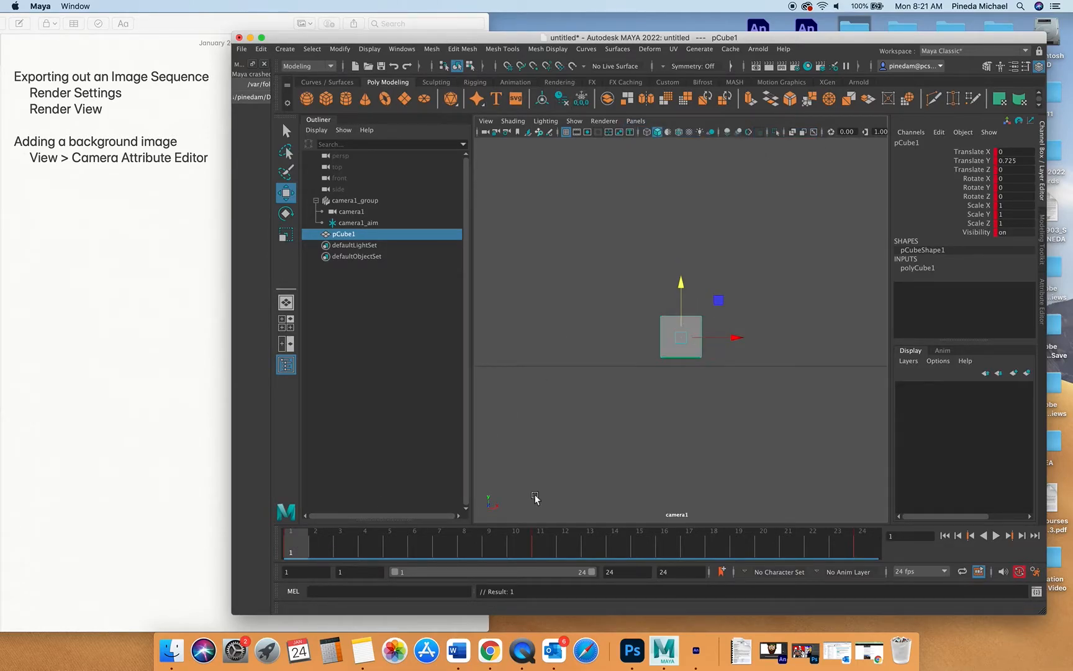
click(996, 536)
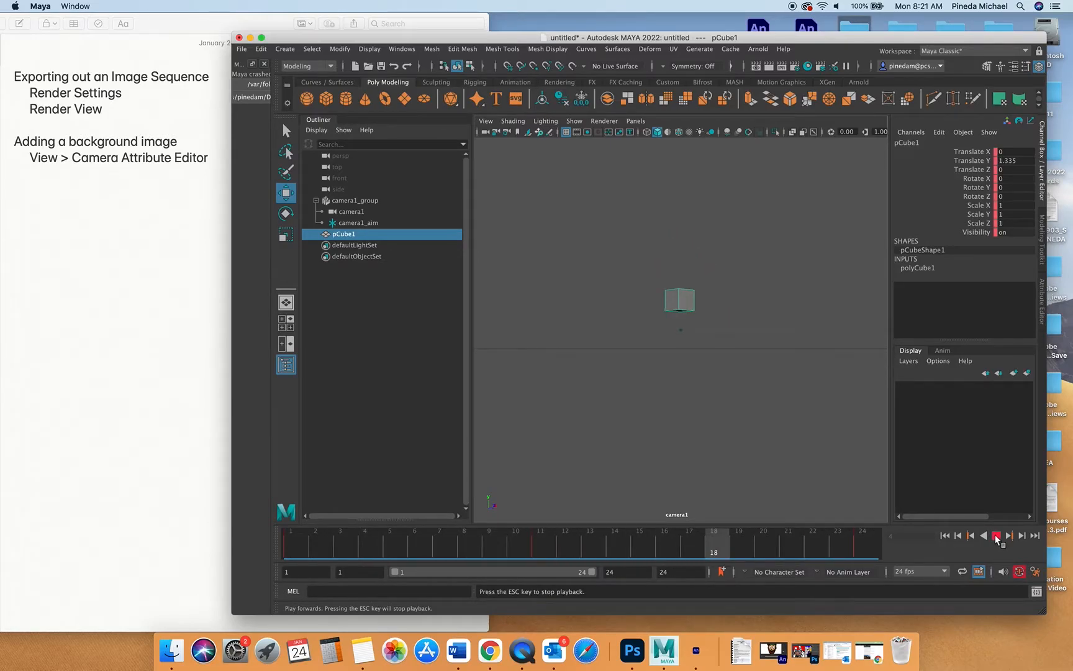
click(996, 536)
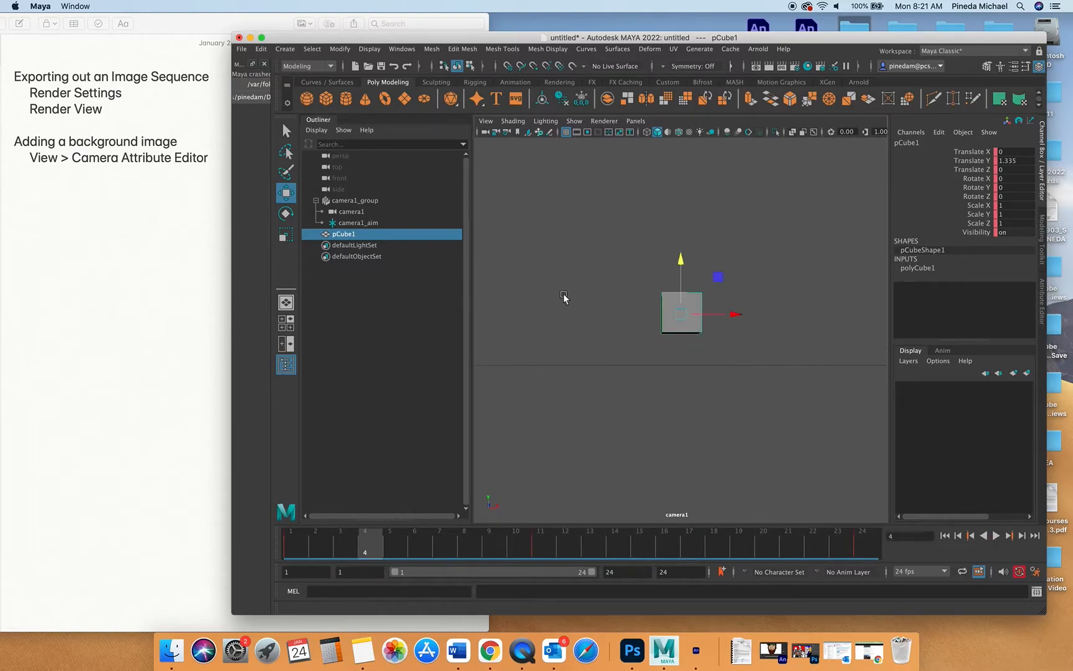
Step: In the perspective view, add a second polygon cube and scale it to about 8.93 in X, 0.27 in Y and 6.27 in Z
click(286, 302)
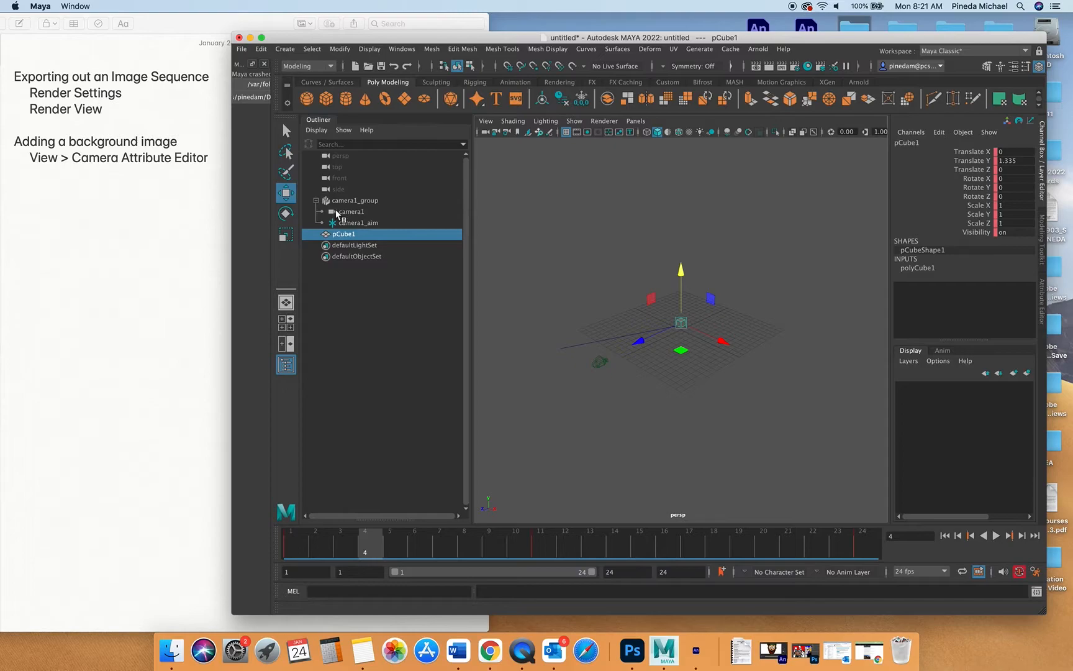
scroll(619, 323, up, 5)
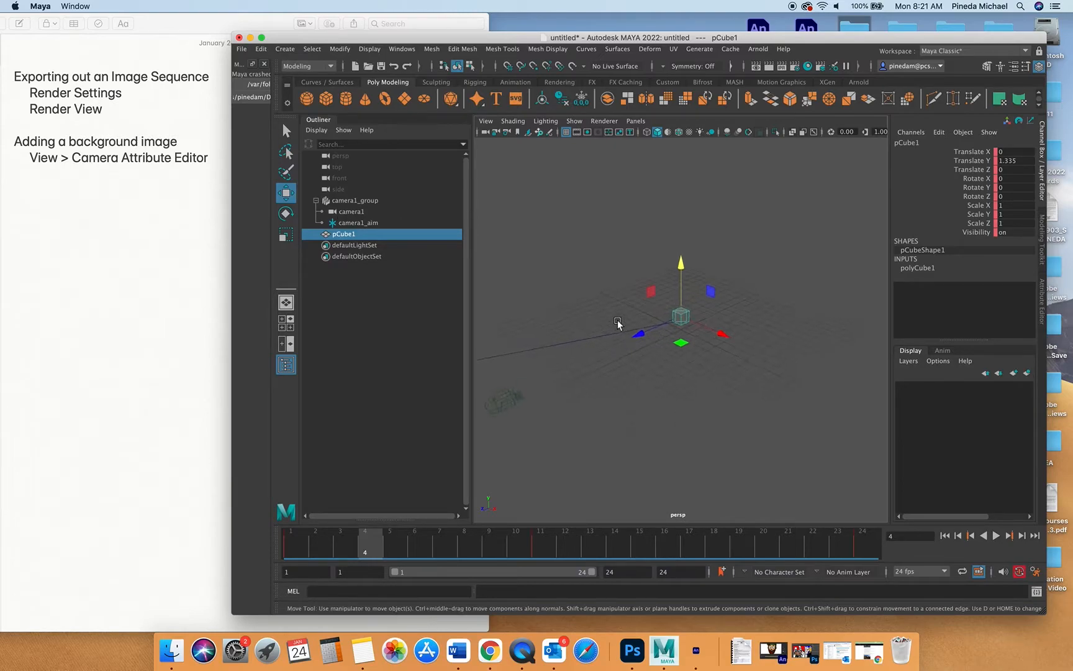
scroll(618, 323, down, 2)
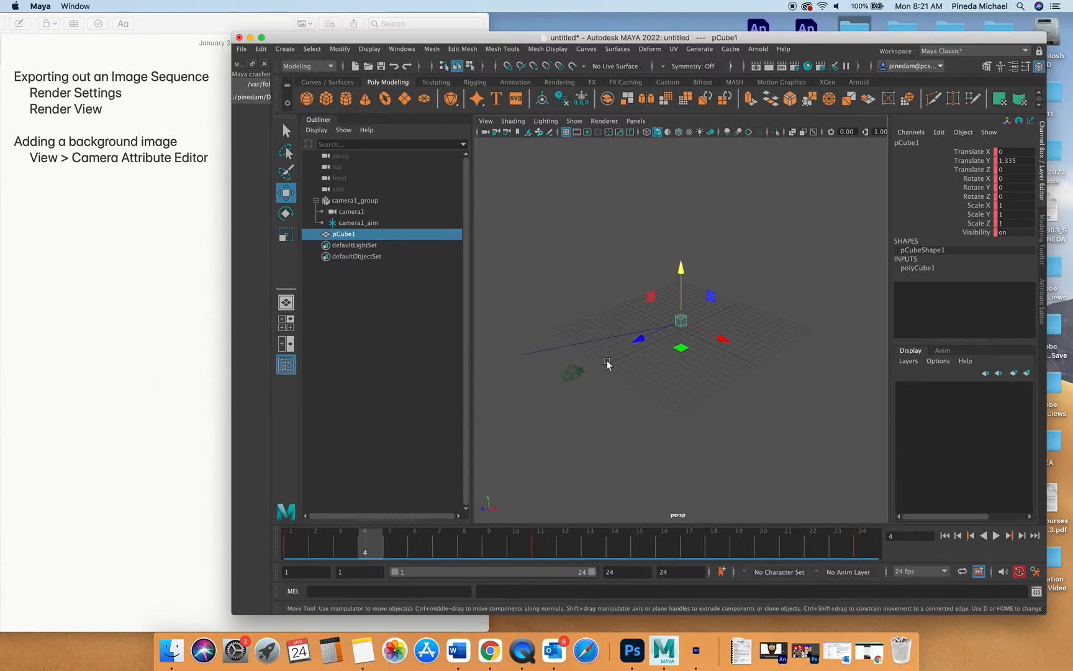
scroll(731, 338, up, 4)
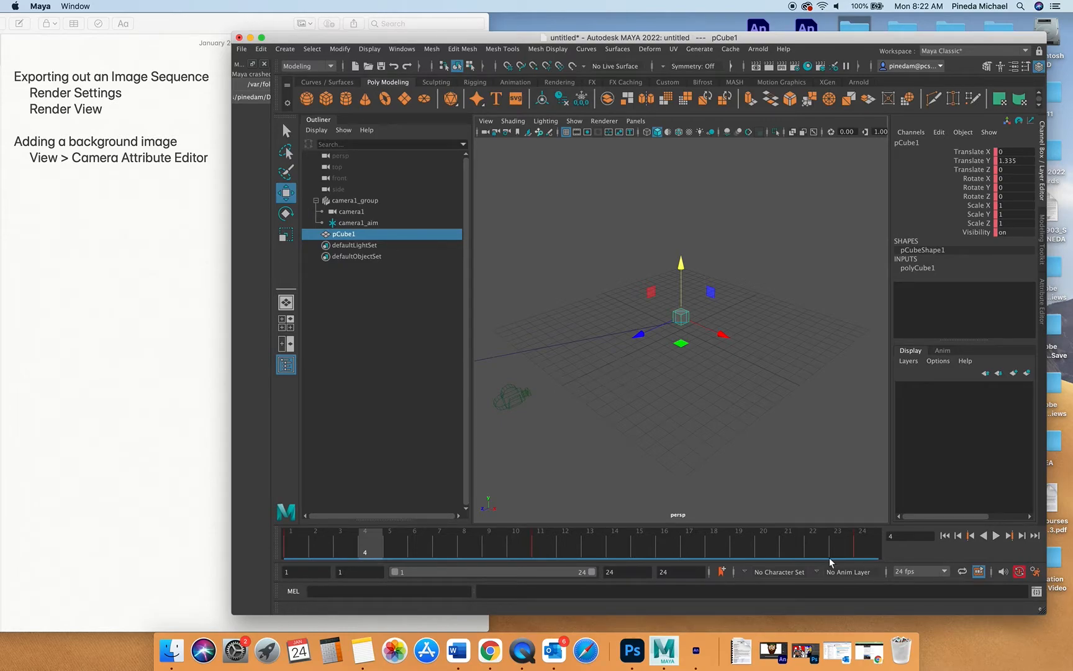
click(326, 99)
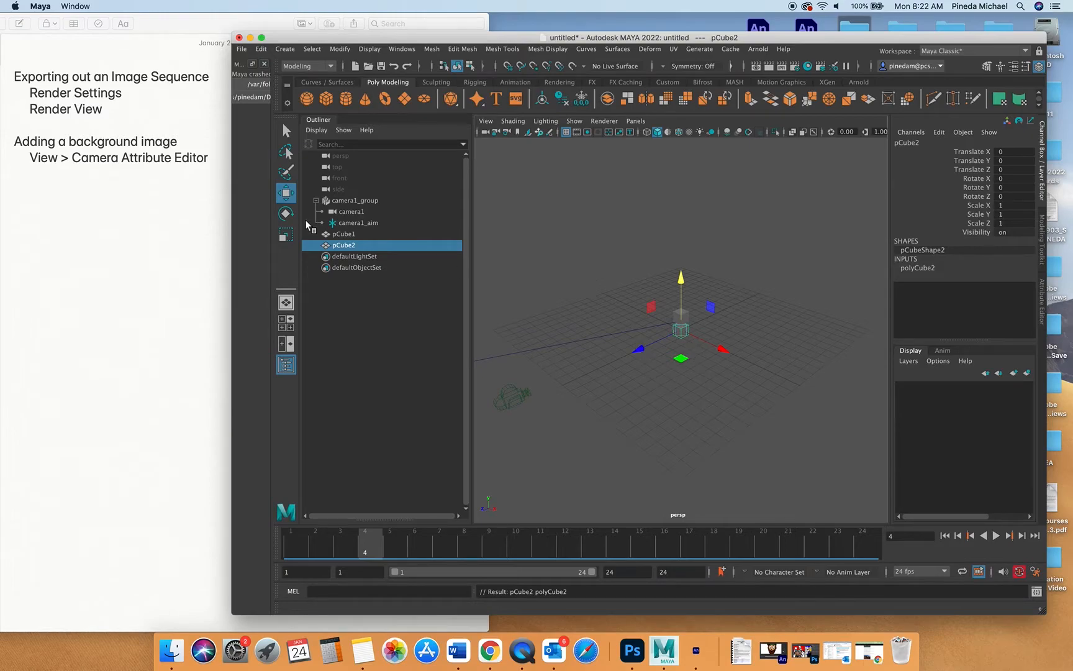
click(286, 235)
drag(643, 351, 621, 364)
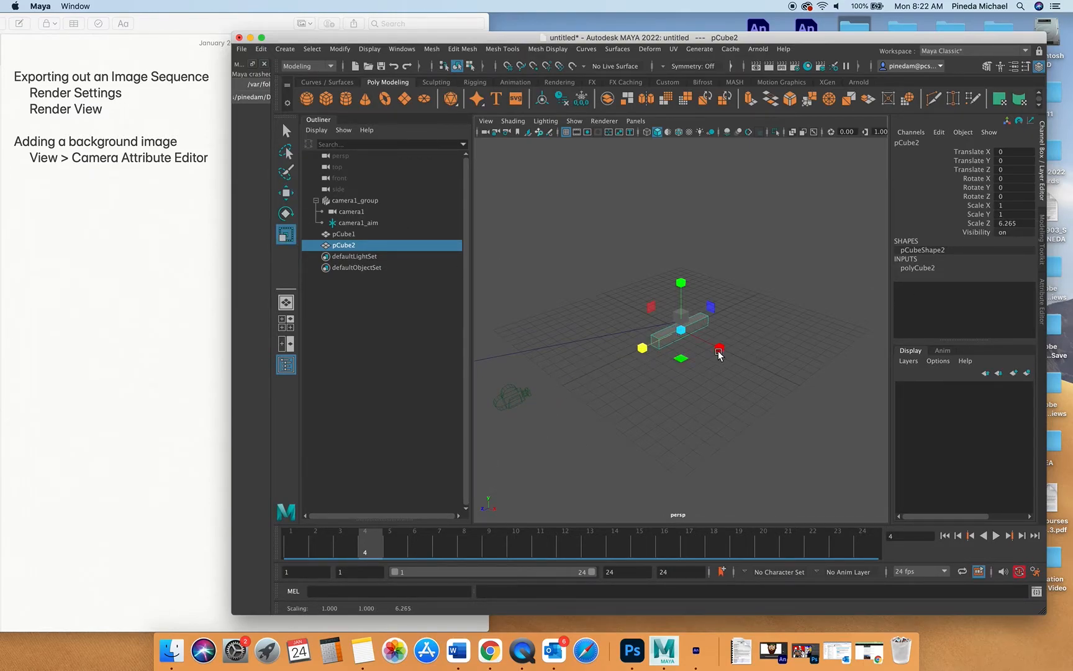
drag(680, 277, 765, 523)
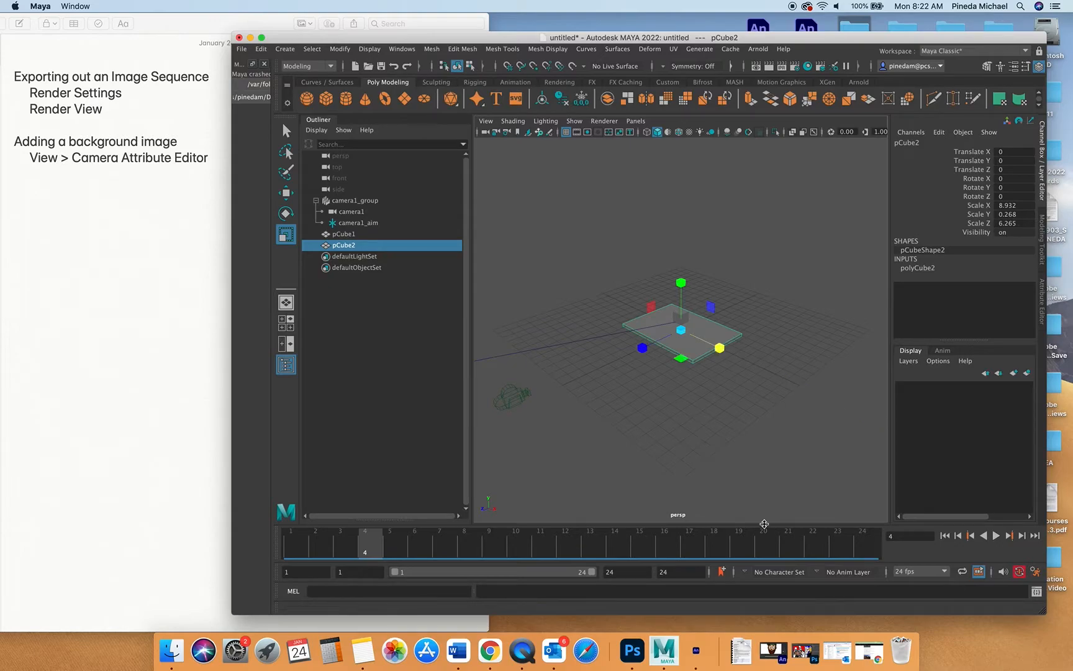
Step: Widen the flat slab into a floor about 23.97 in X and 23.4 in Z, and play the animation briefly
drag(643, 351, 564, 460)
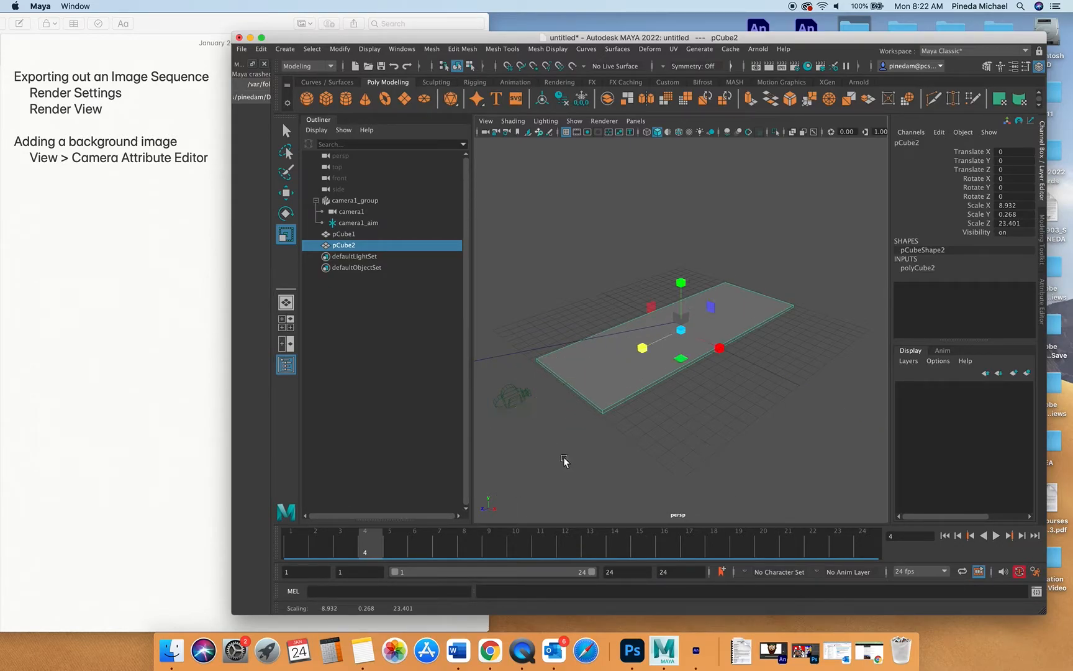
click(287, 236)
drag(720, 348, 792, 408)
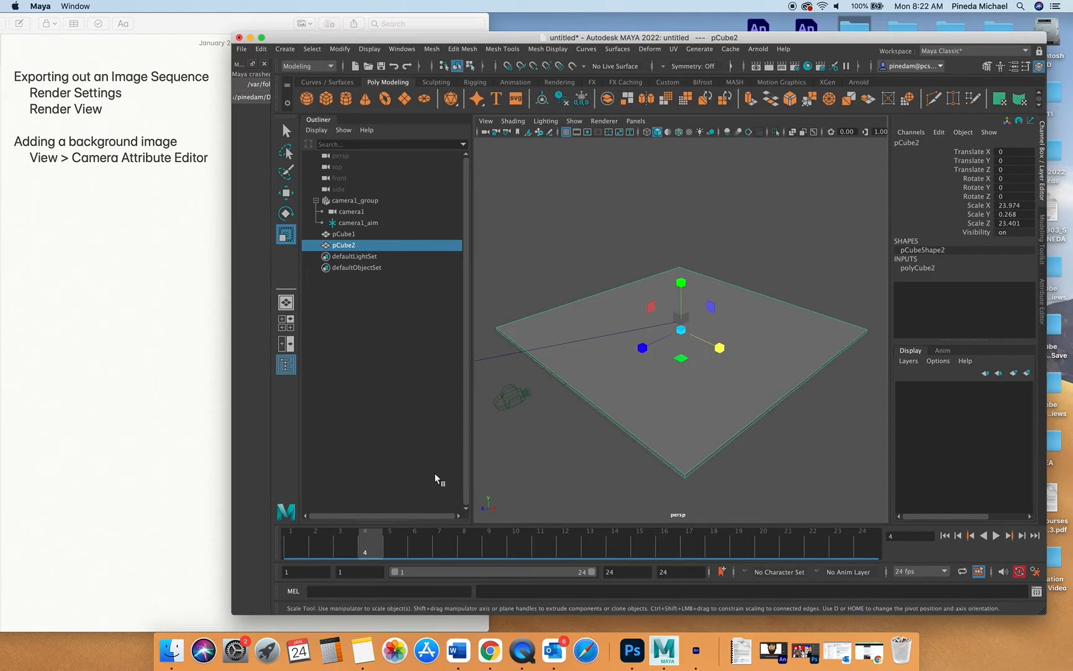
key(alt+v)
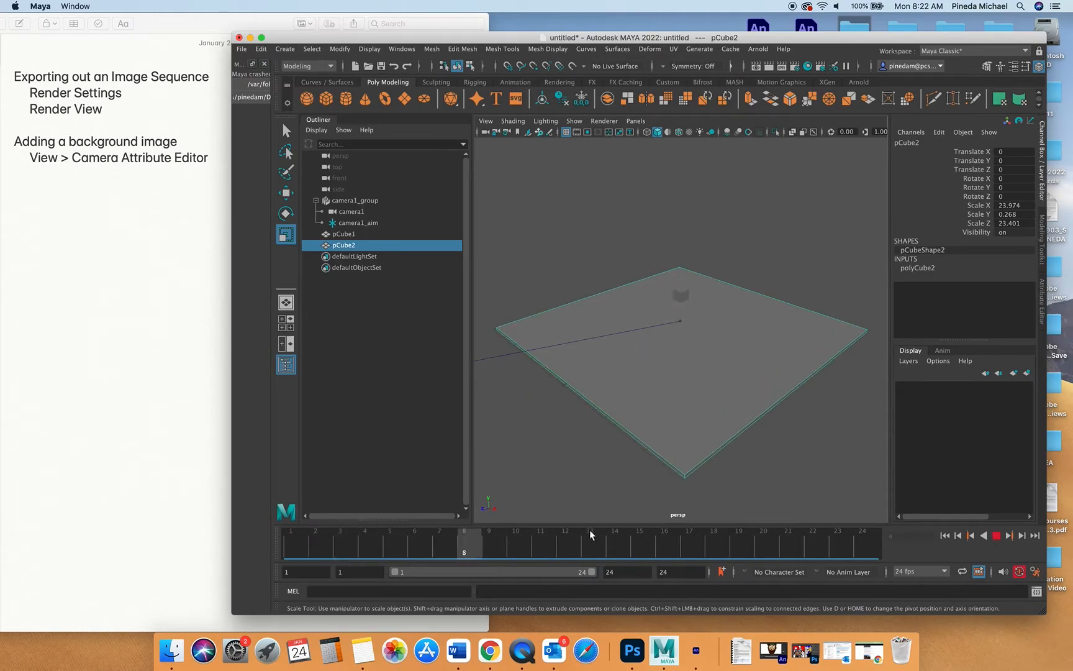
key(alt+v)
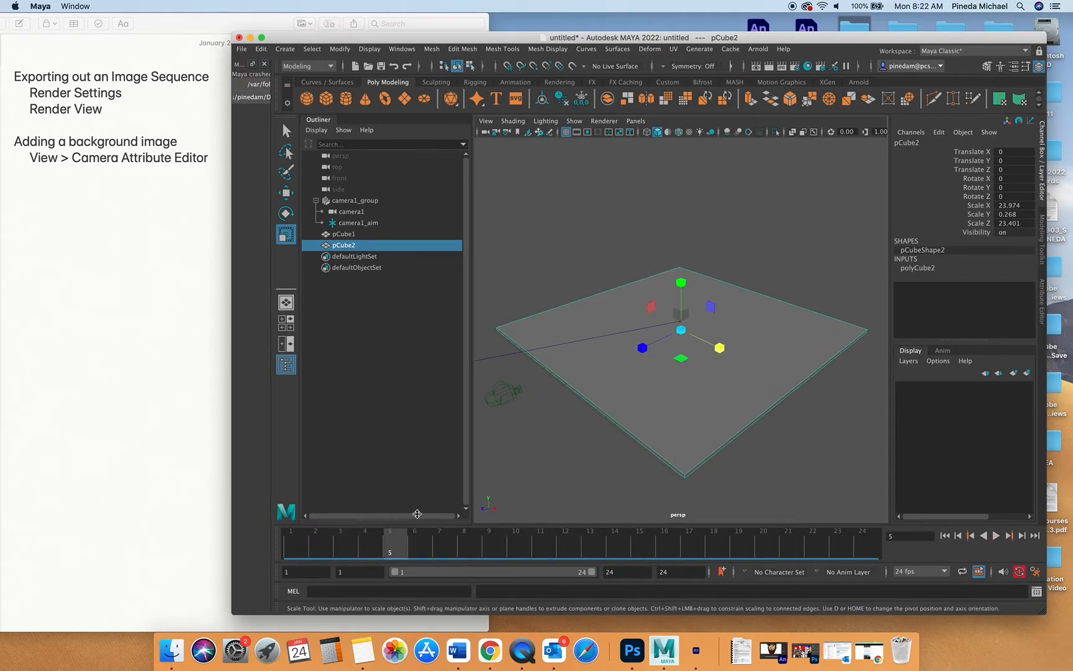
Step: Select the floor slab's top face and assign a new Blinn material to it
right_click(701, 387)
click(774, 323)
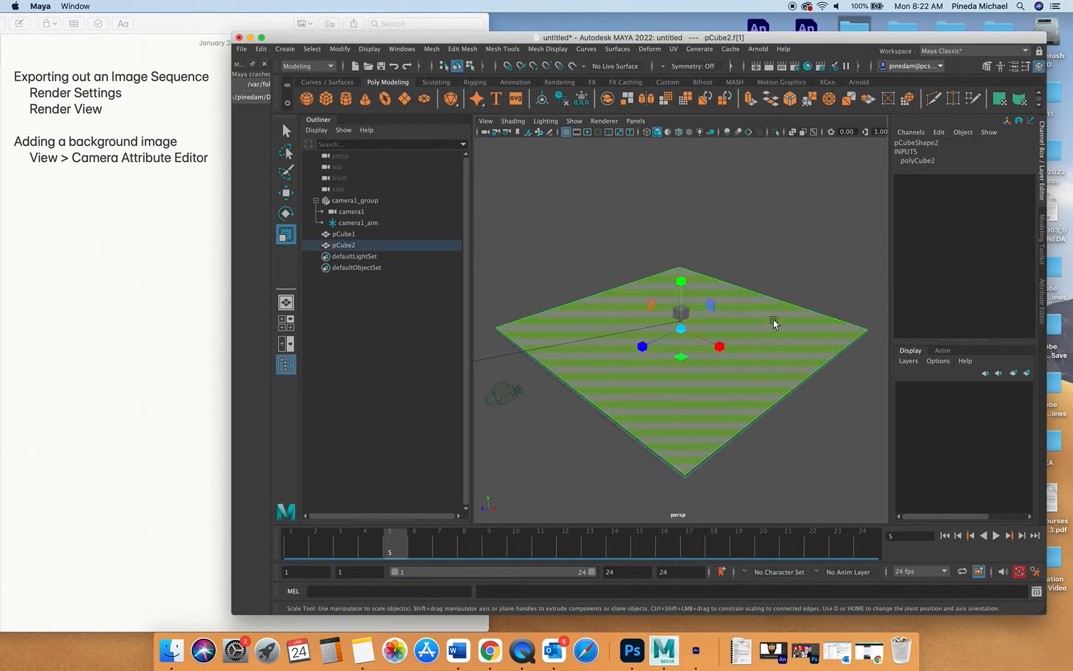
right_drag(771, 305, 771, 392)
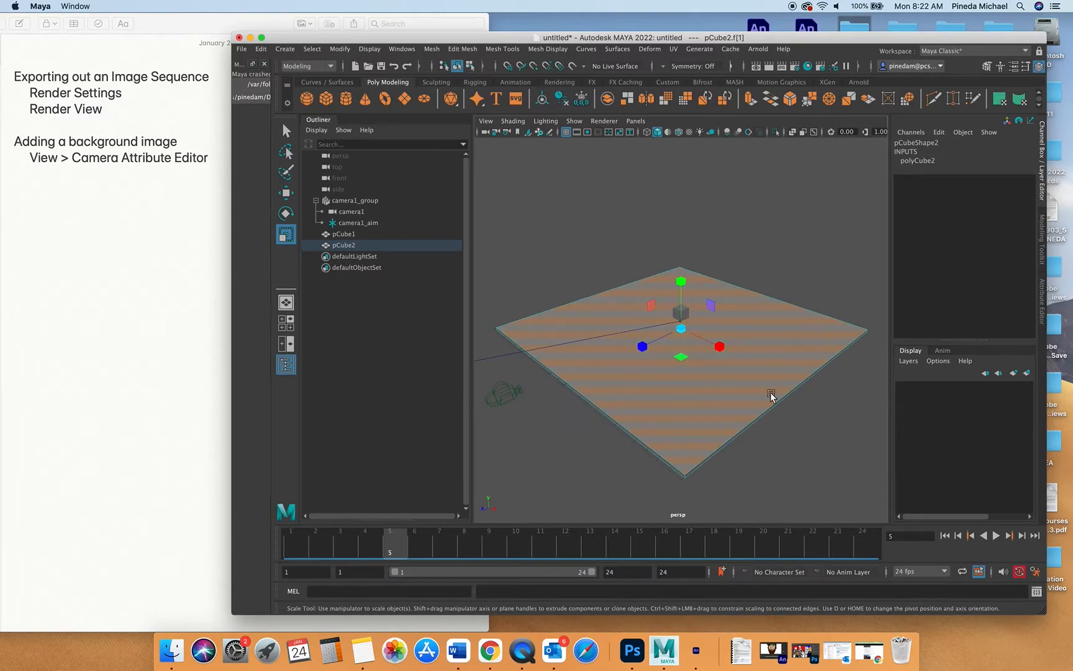
right_drag(747, 316, 739, 494)
right_drag(754, 320, 754, 320)
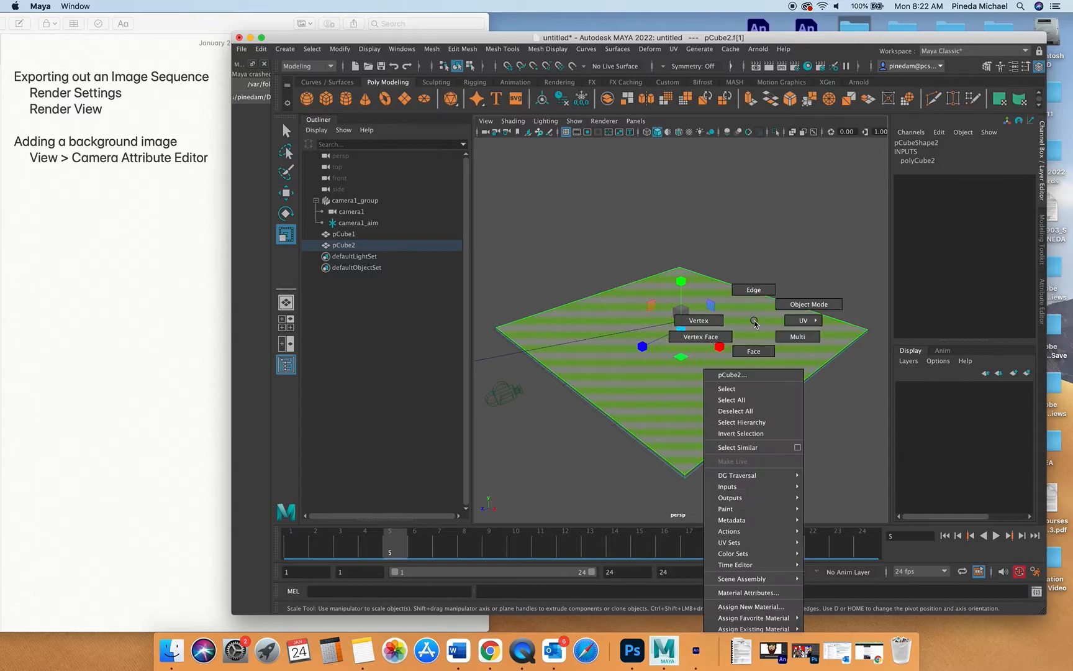
click(749, 607)
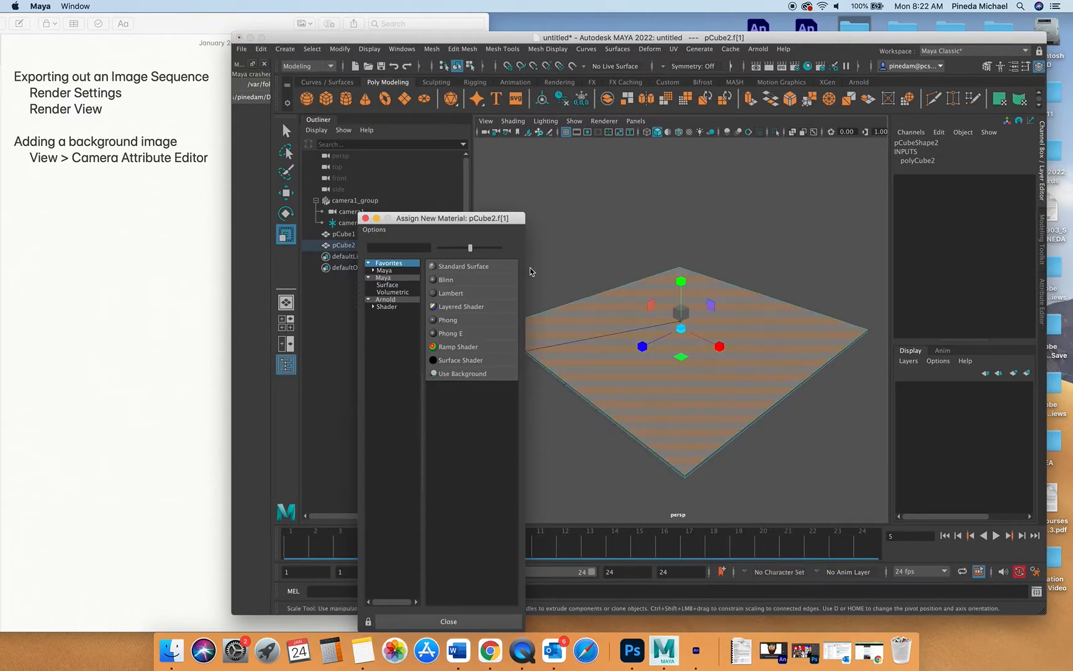
click(449, 283)
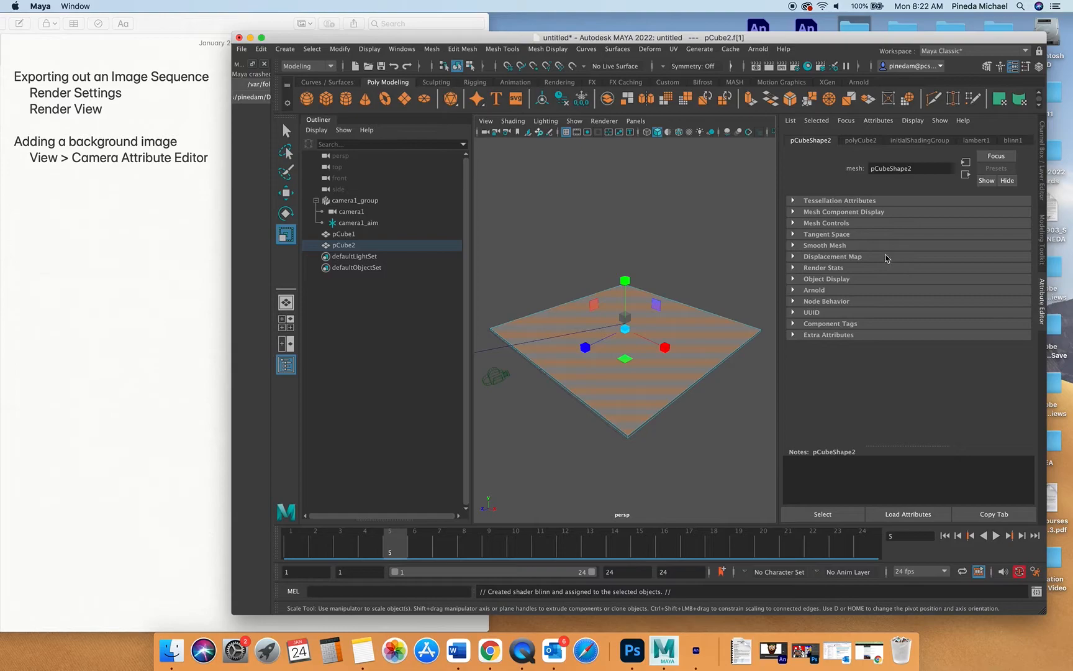
Step: Set the Blinn material's colour to a brownish orange with hue about 32, saturation 0.86 and value 0.41
click(1012, 141)
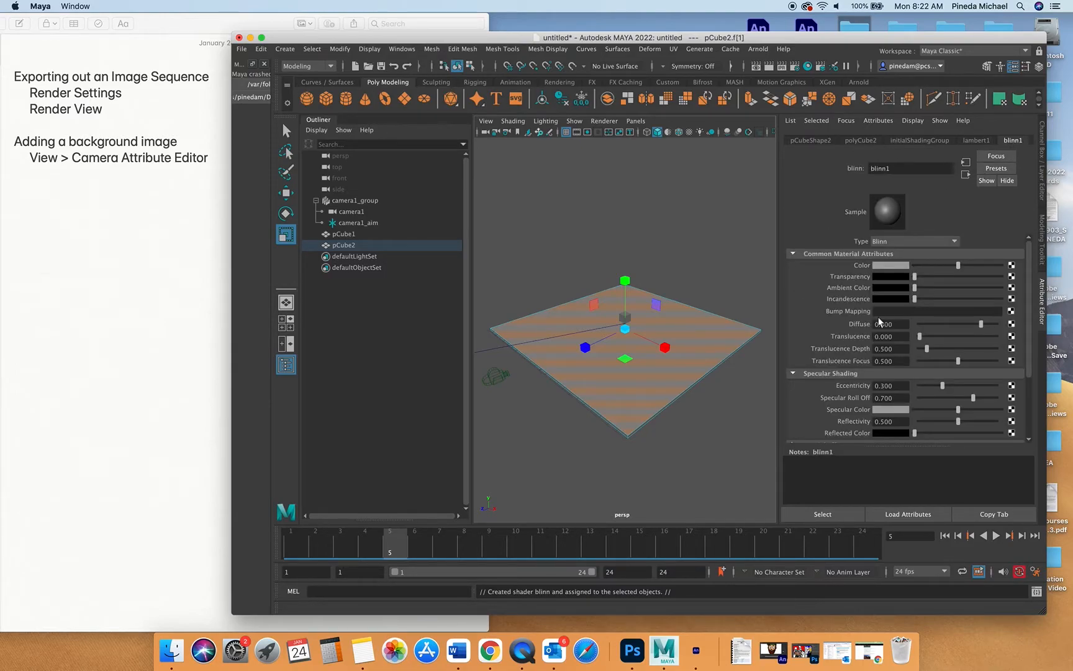
click(889, 266)
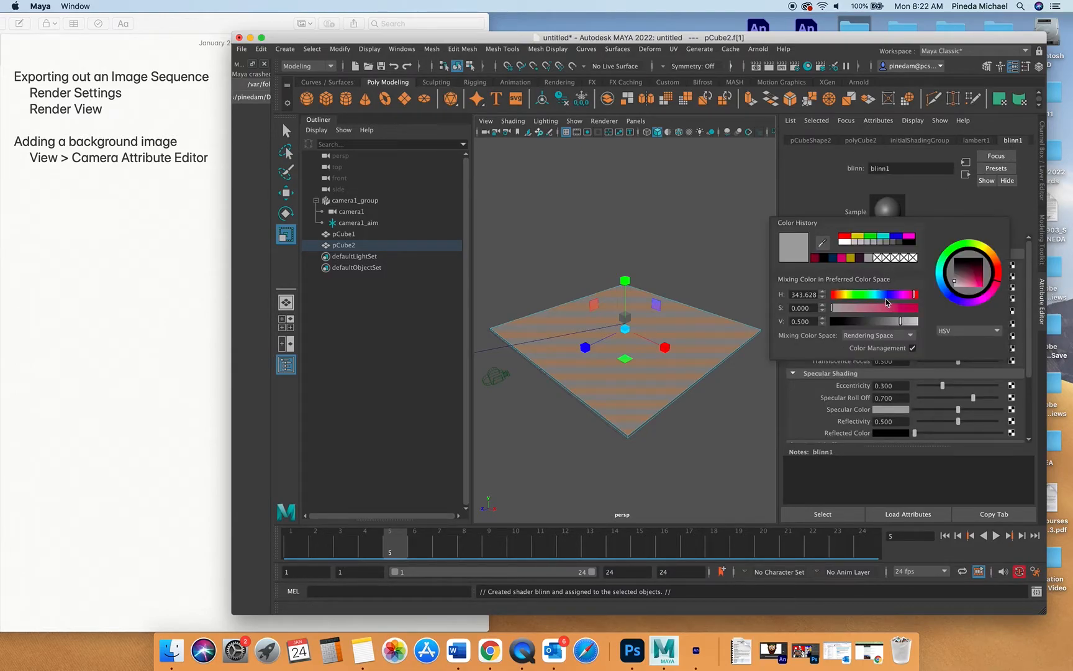
click(892, 266)
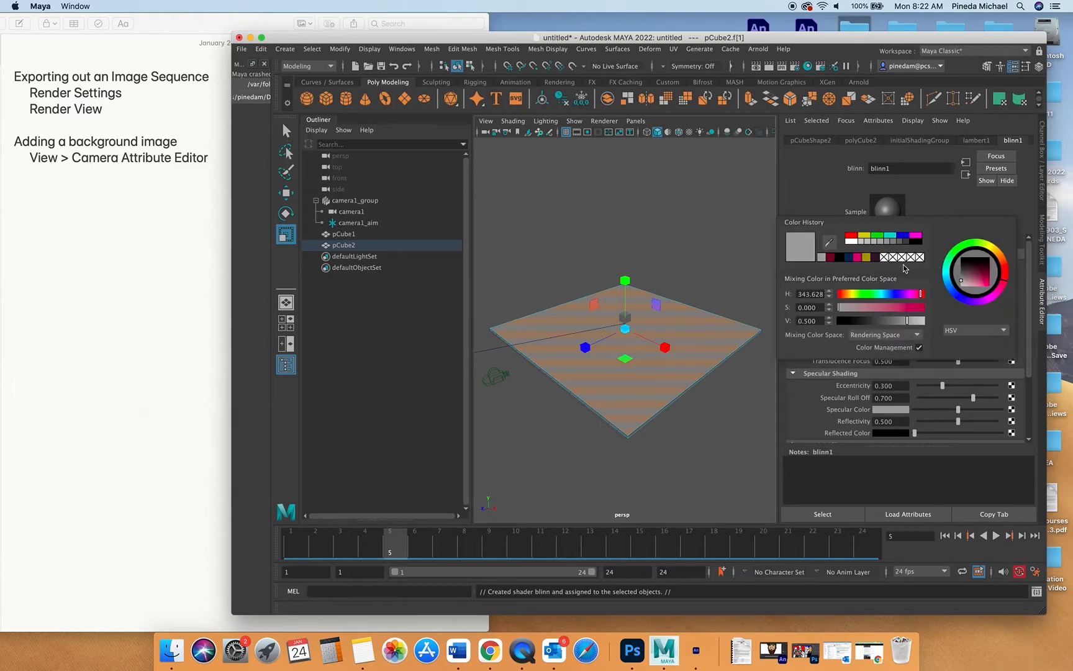
click(987, 283)
drag(988, 282, 1002, 264)
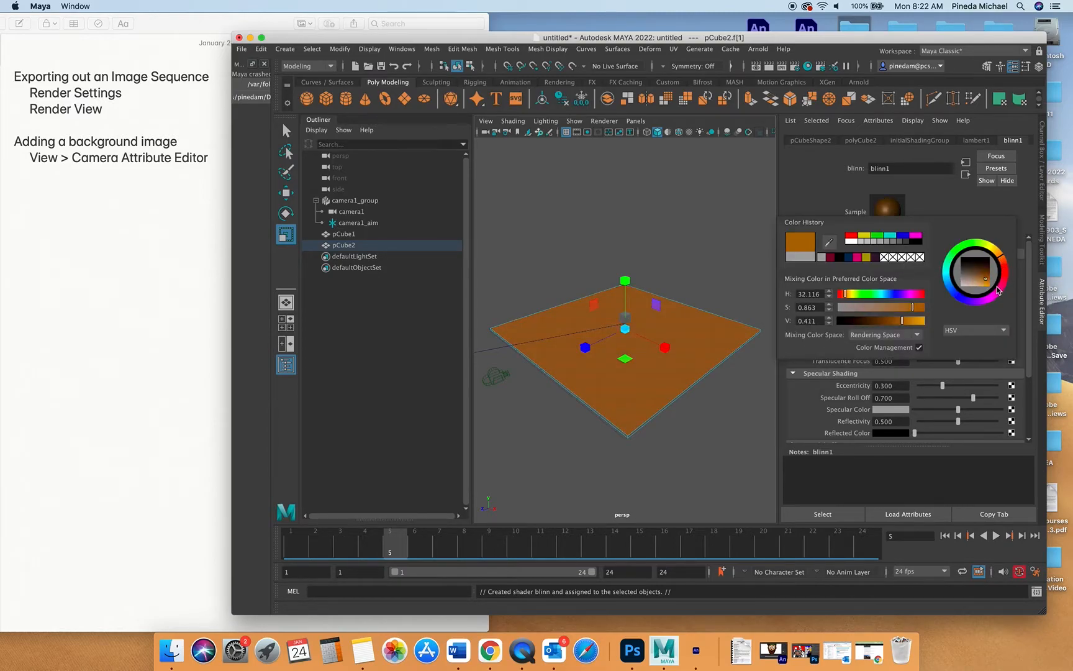
scroll(918, 427, down, 2)
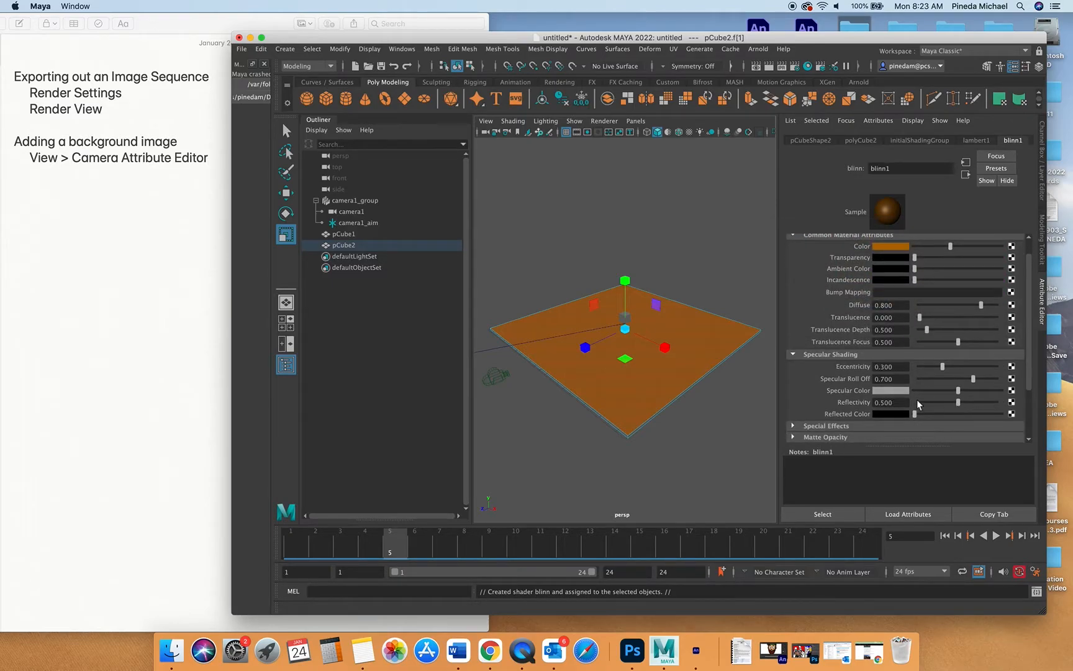
Step: Assign a second new Blinn material to the floor slab's top face
click(627, 313)
click(625, 318)
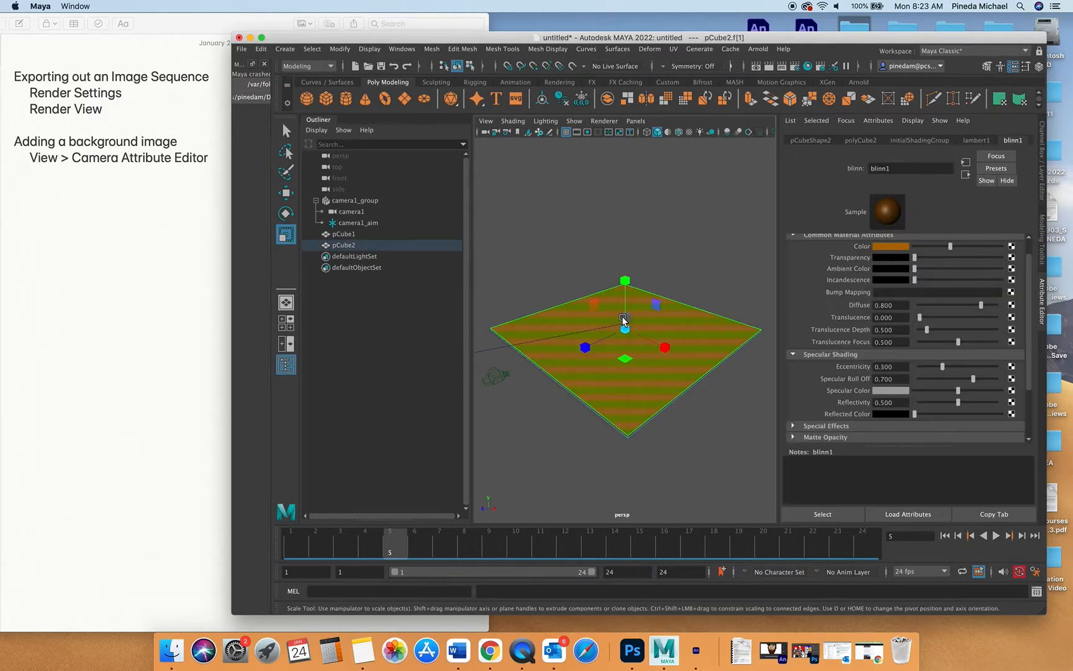
right_click(625, 320)
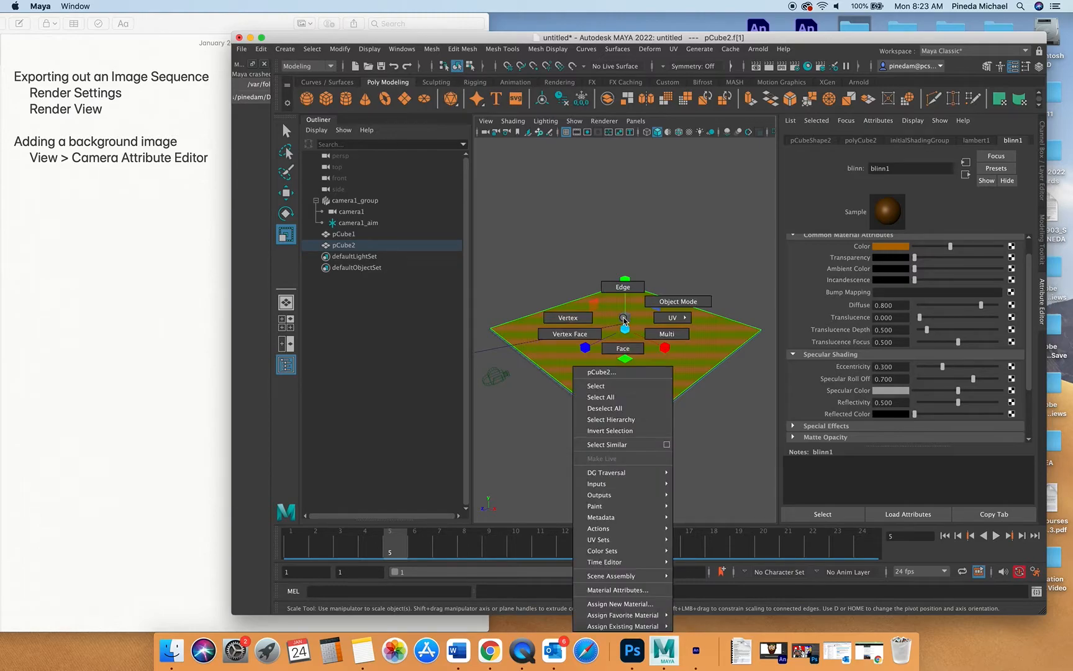
click(592, 604)
click(454, 286)
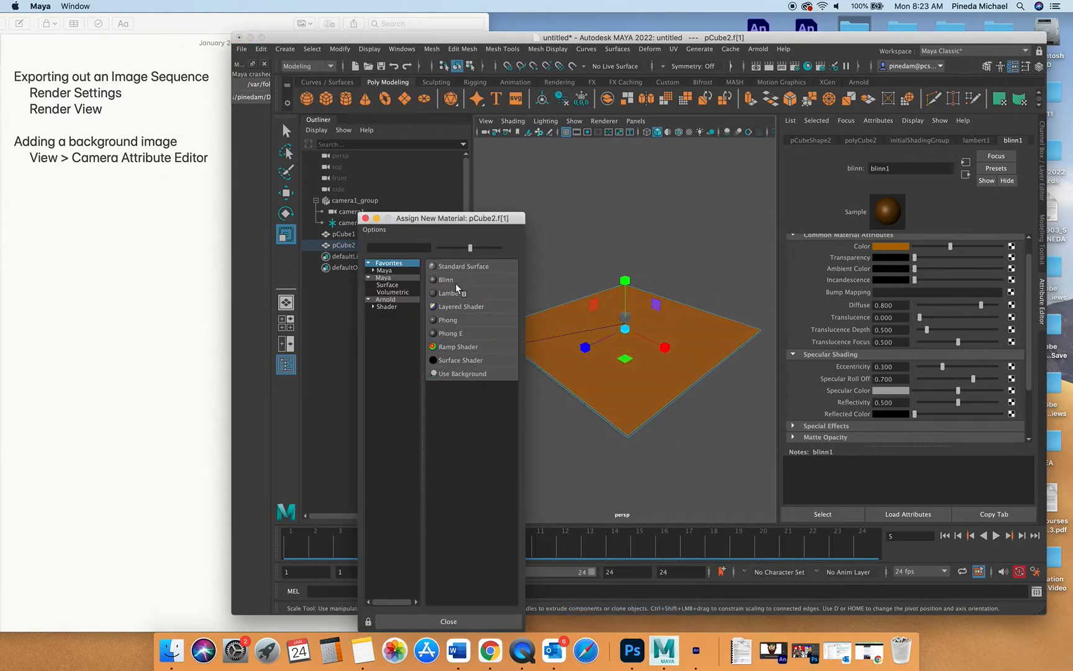
Step: Set the second Blinn material's colour to dark blue and clear the selection
click(889, 246)
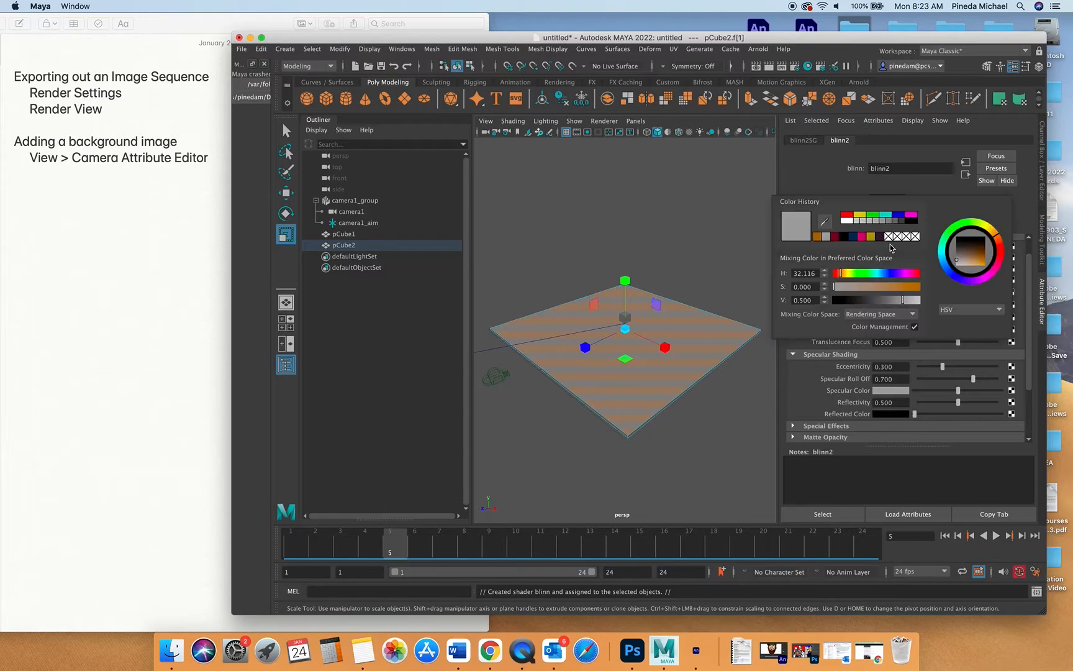
click(955, 277)
drag(960, 282, 987, 255)
click(570, 158)
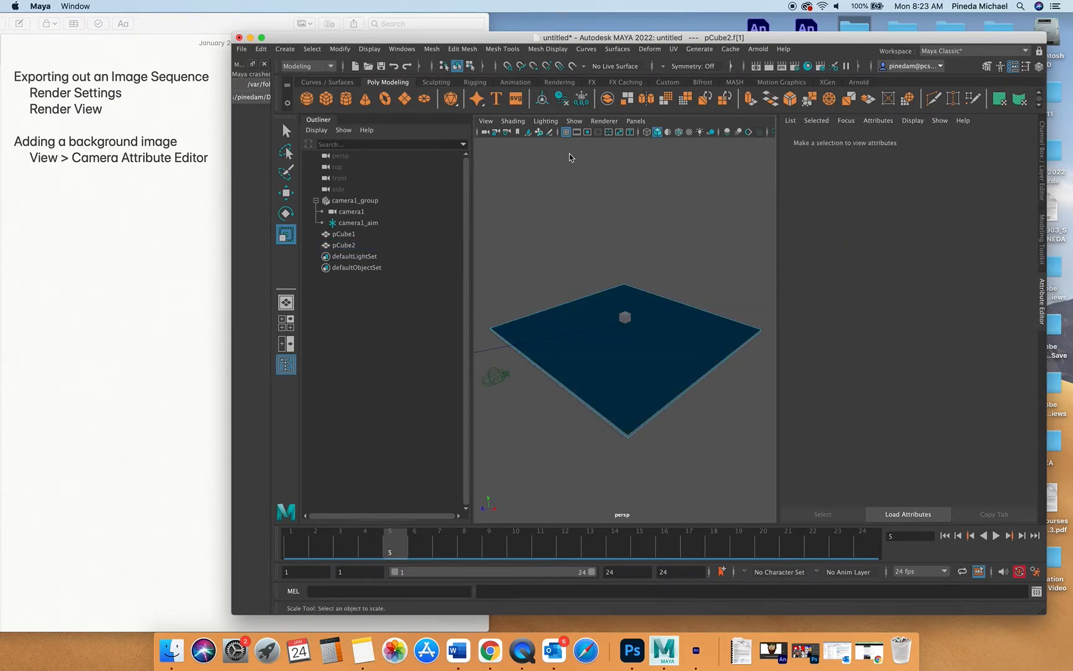
Step: Undo the dark blue colour change on the floor's top face
key(z)
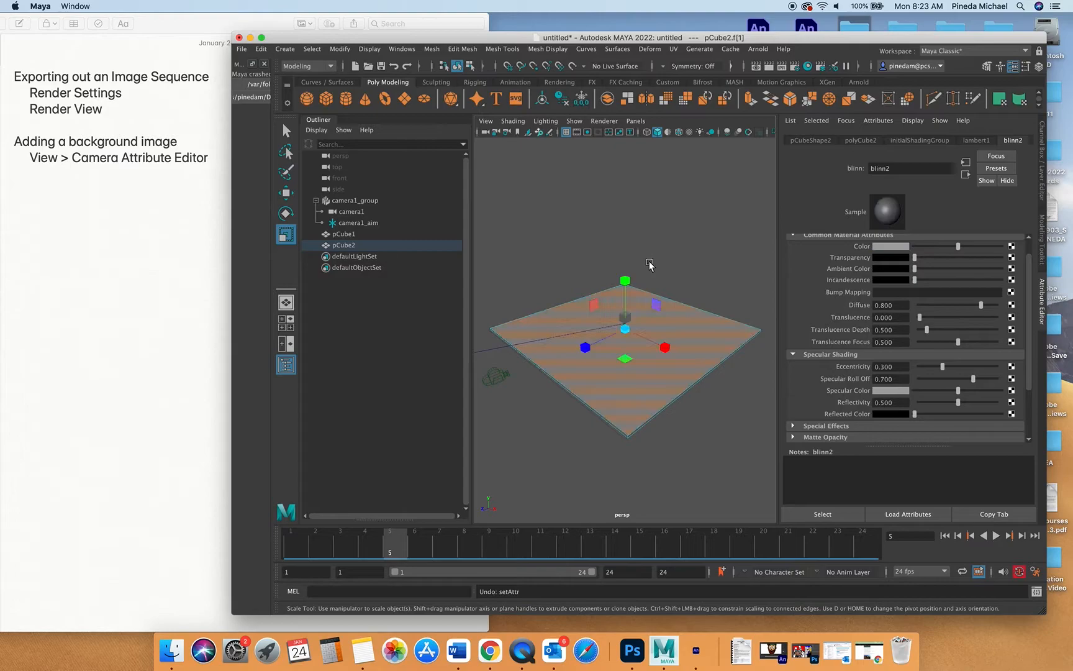
key(f)
key(z)
key(z)
key(z)
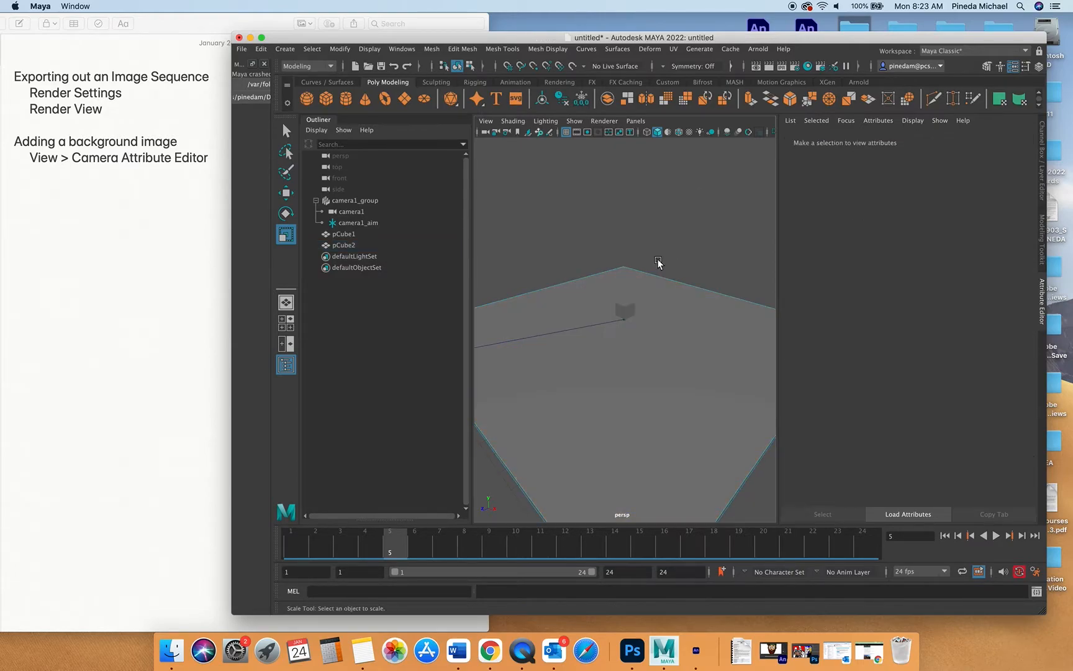
Step: Reselect the floor's top face, set its Blinn colour to brownish orange, and try to select the small cube
click(680, 323)
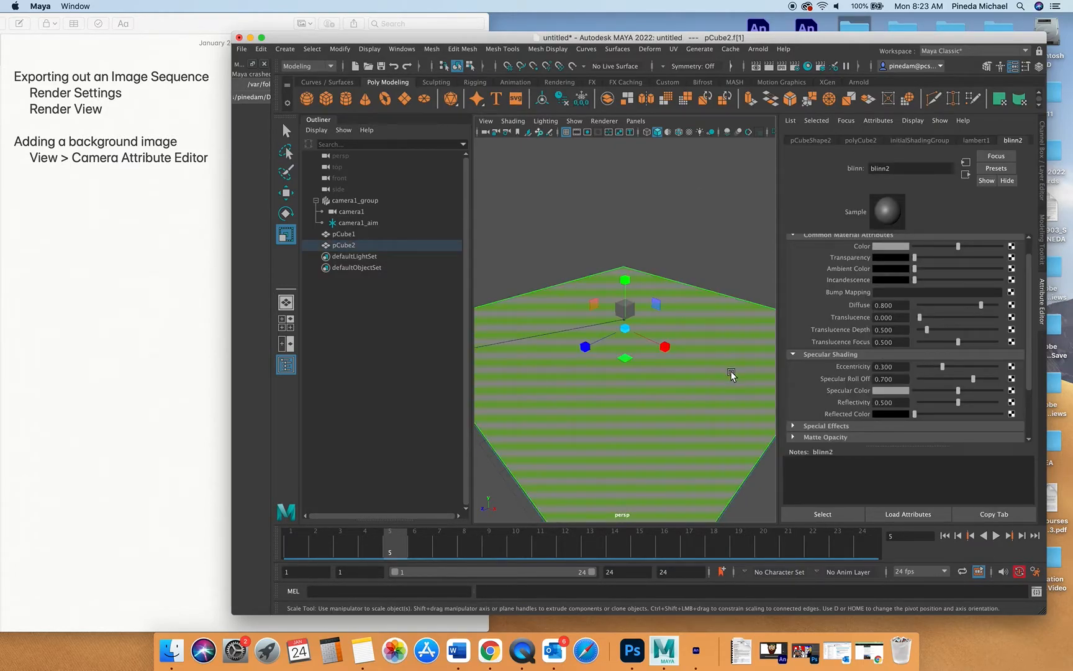
click(897, 246)
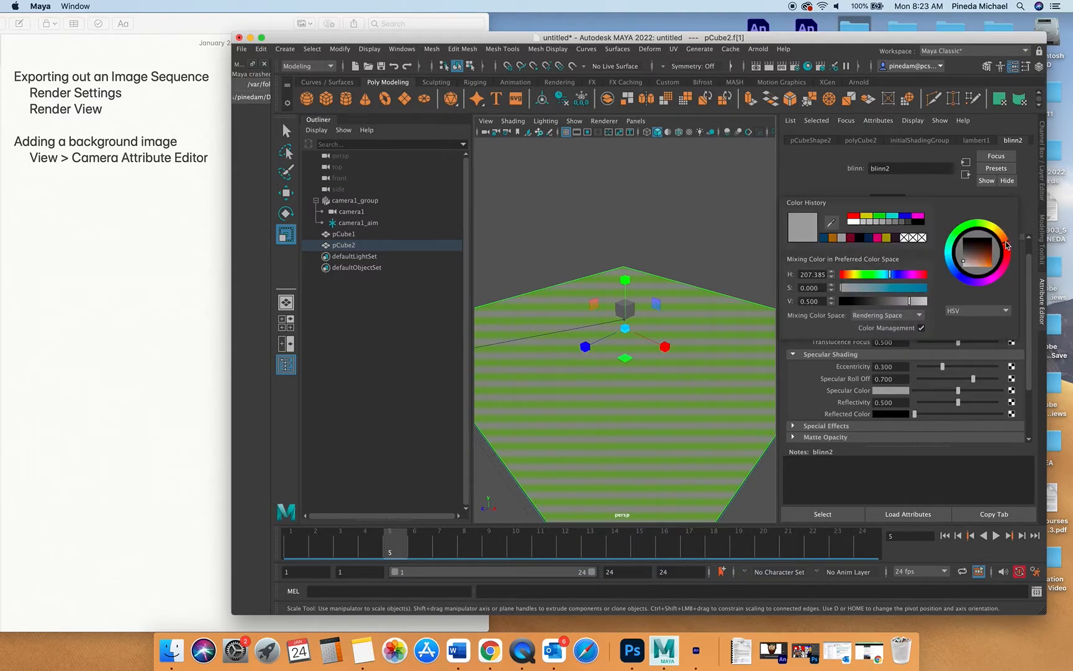
click(988, 261)
click(629, 321)
click(629, 320)
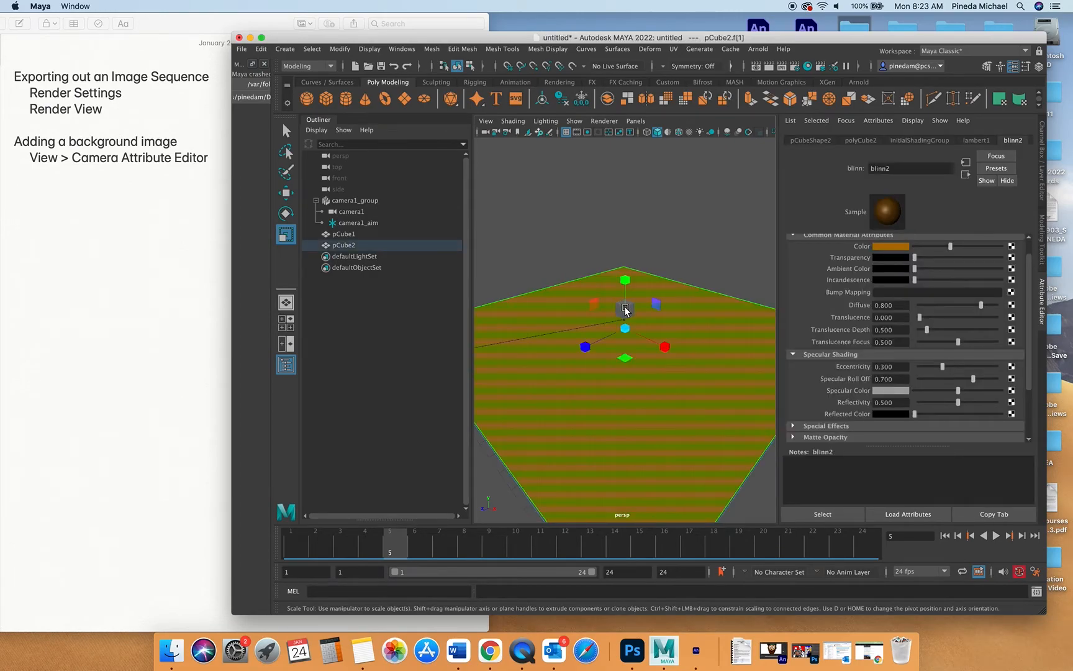
Step: Select the small cube above the floor and assign a new Blinn material to it
click(626, 309)
alt+drag(654, 280, 644, 262)
click(632, 194)
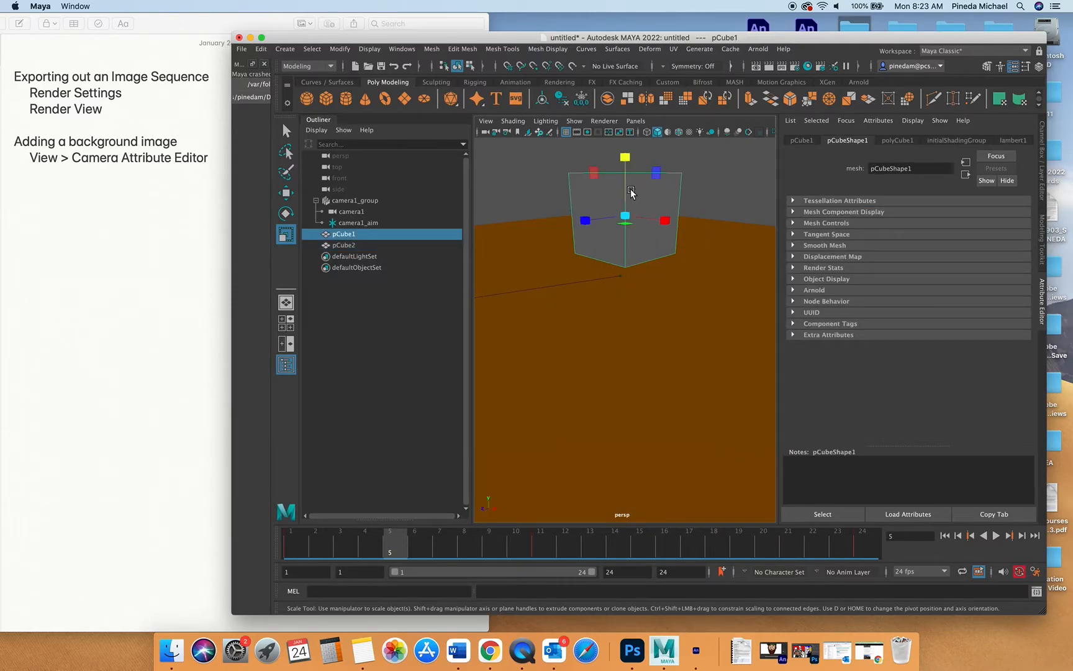
right_drag(632, 194, 616, 481)
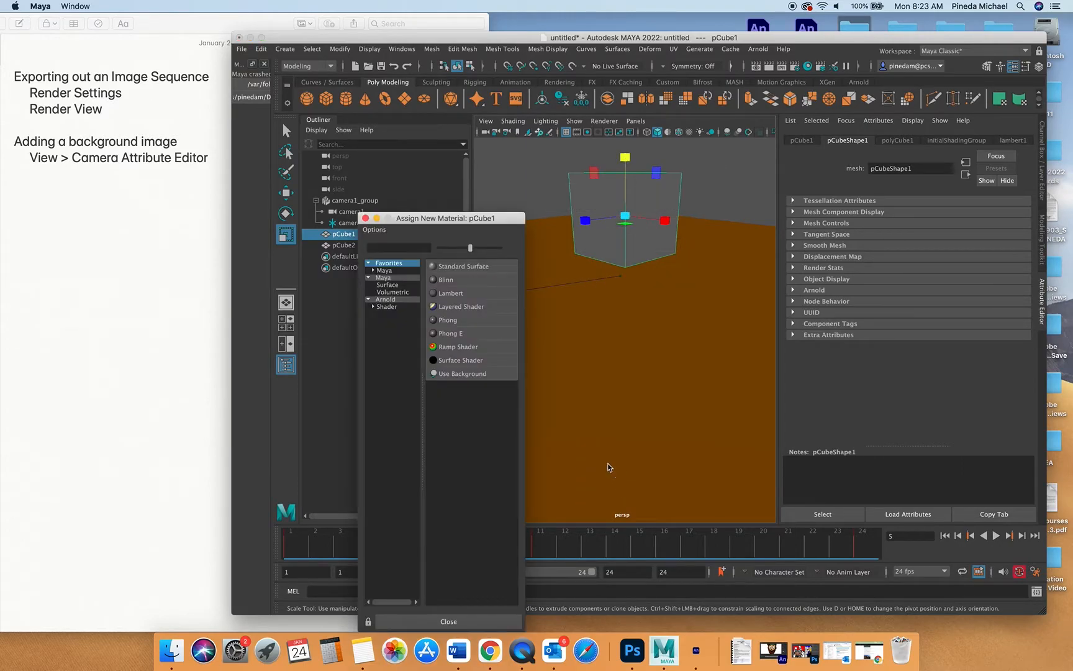
click(455, 280)
Step: Set the small cube's Blinn colour to medium blue and clear the selection
click(895, 247)
click(890, 246)
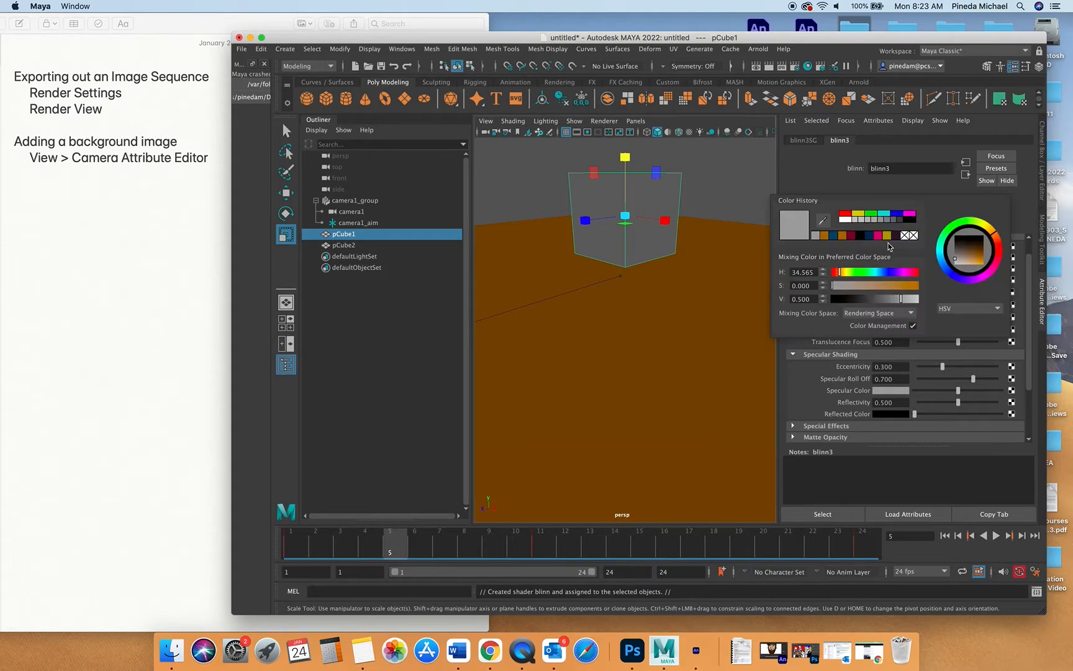
drag(952, 269, 987, 263)
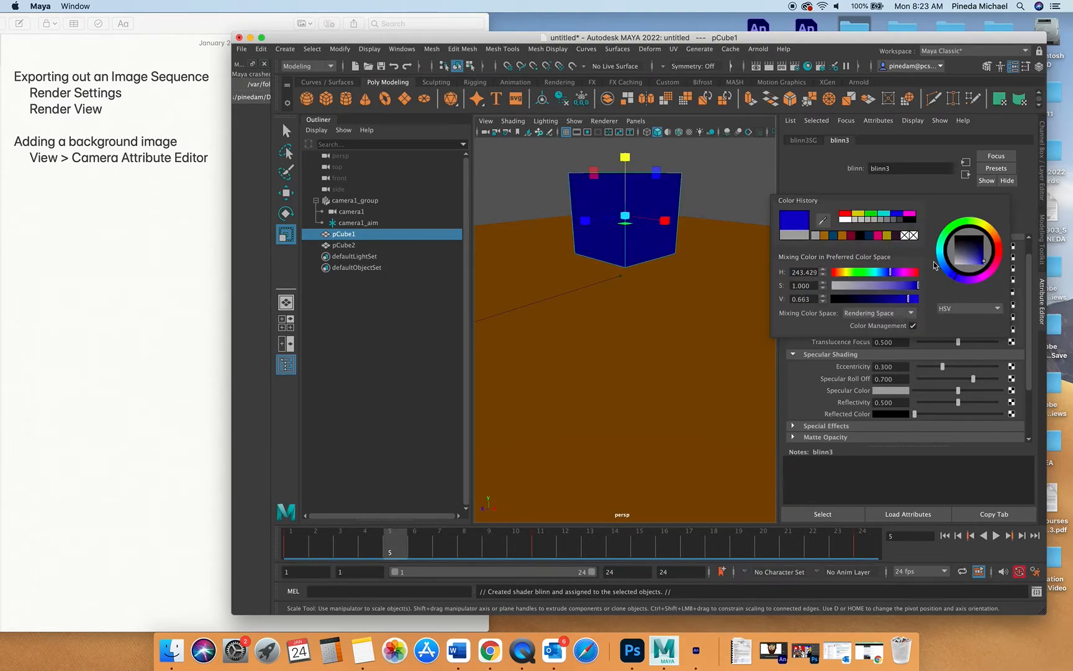
drag(884, 271, 884, 274)
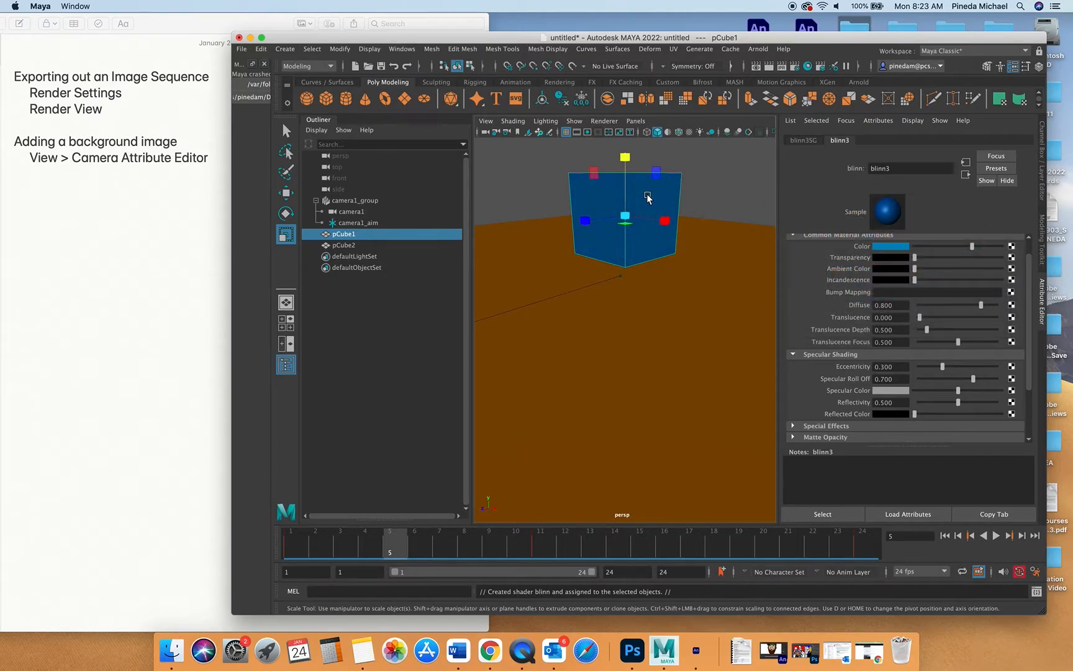
click(687, 220)
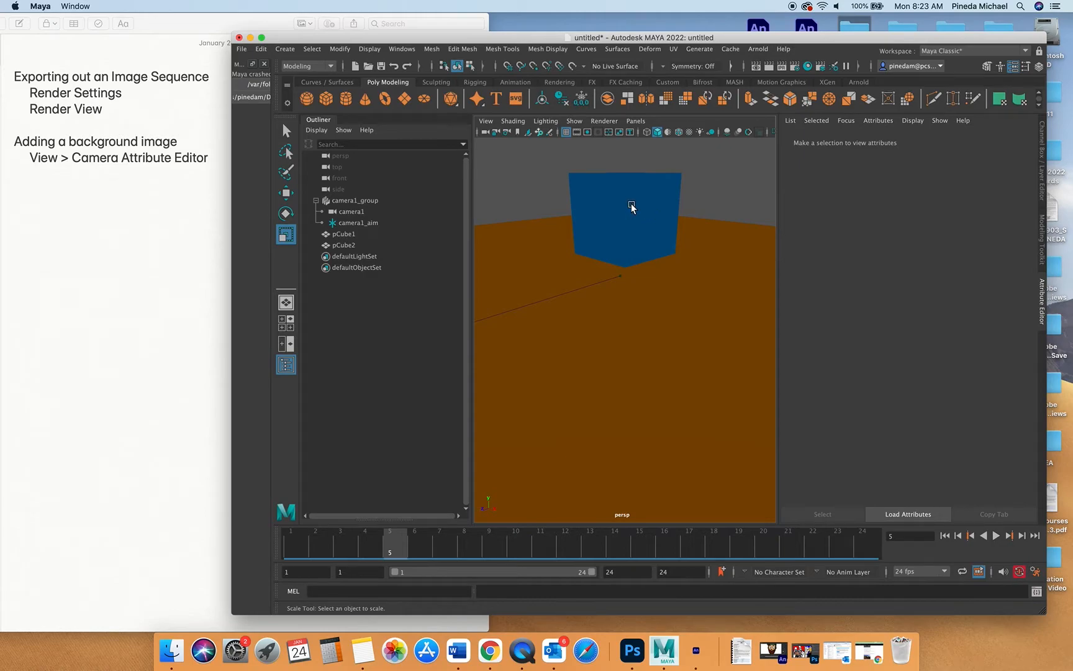
Step: Play the bouncing-cube animation in the perspective view, then stop it
scroll(632, 203, down, 5)
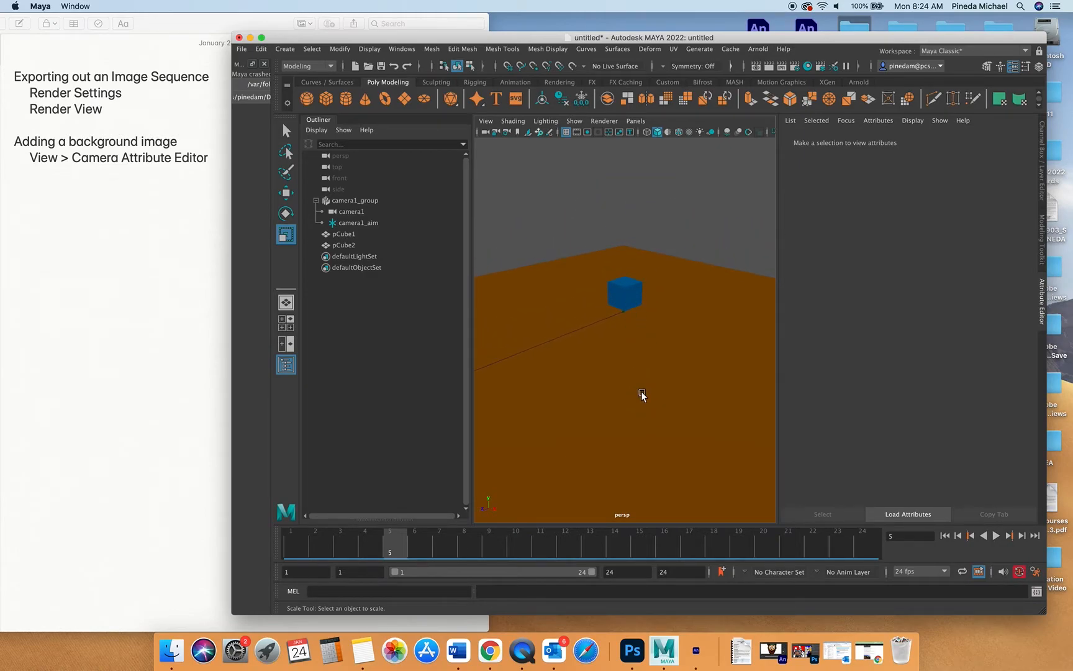
key(alt+v)
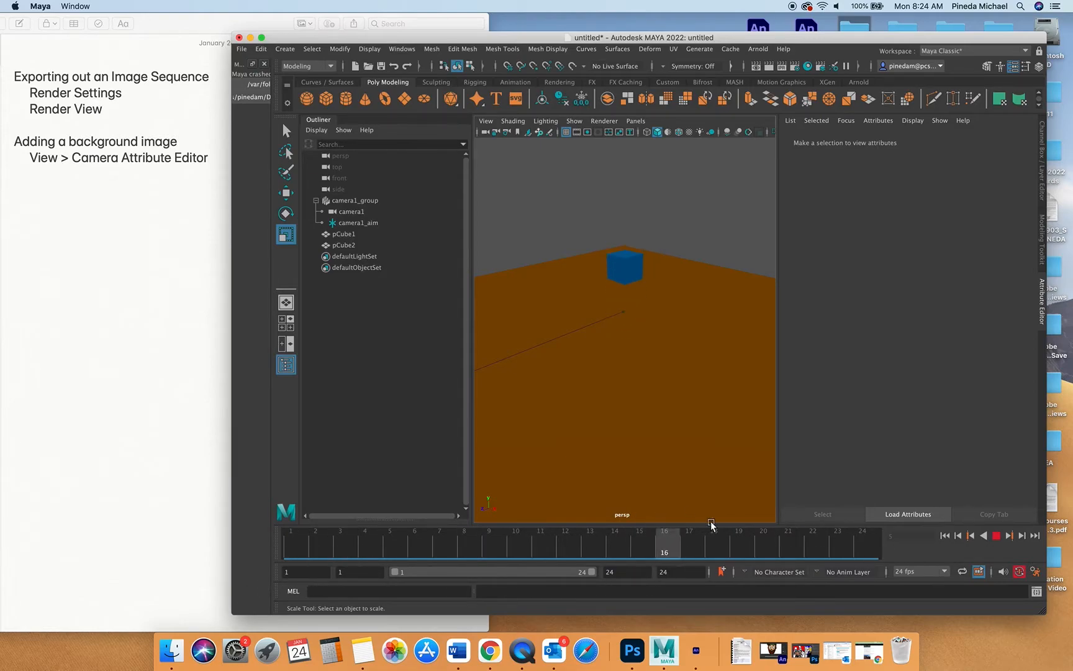
key(alt+v)
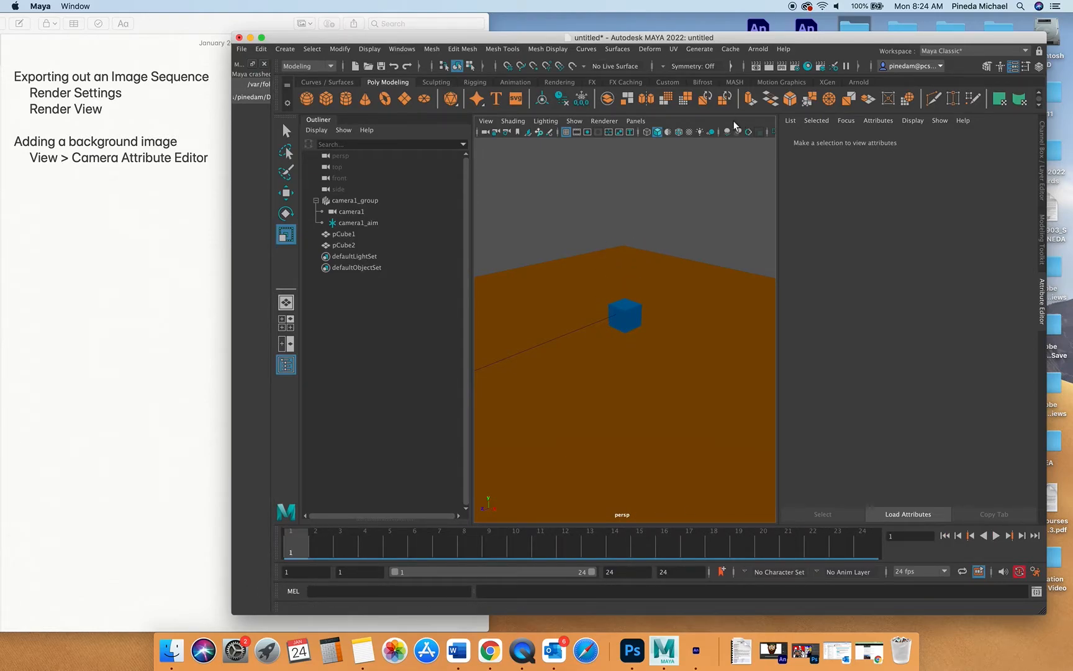
Step: Look through camera1 and play the animation to check the camera's framing
click(636, 121)
mouse_move(668, 137)
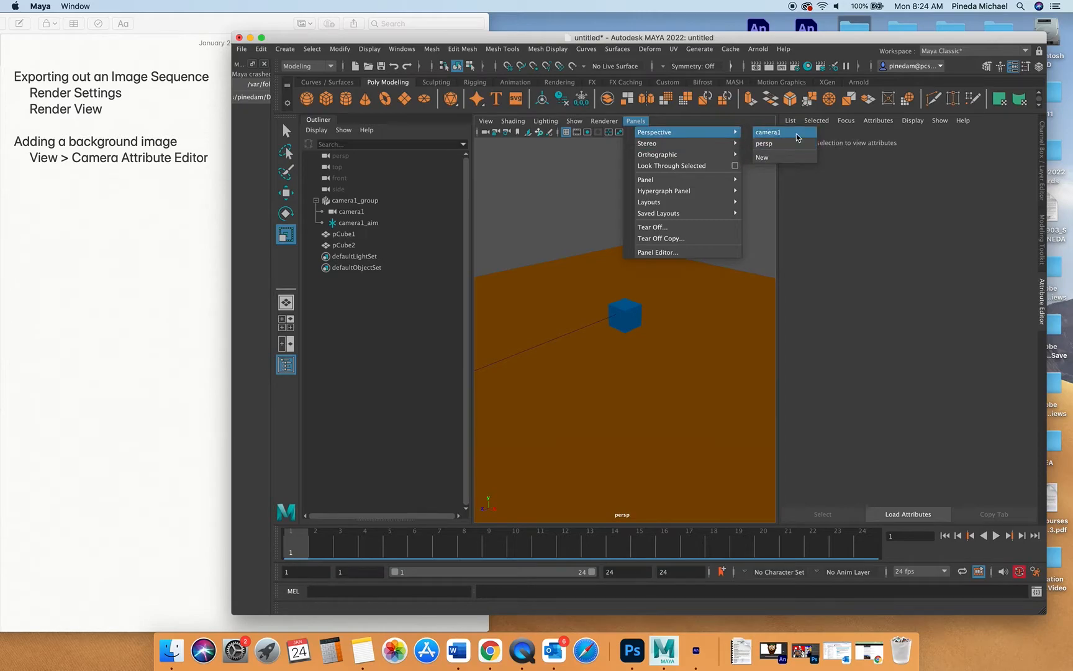
click(768, 132)
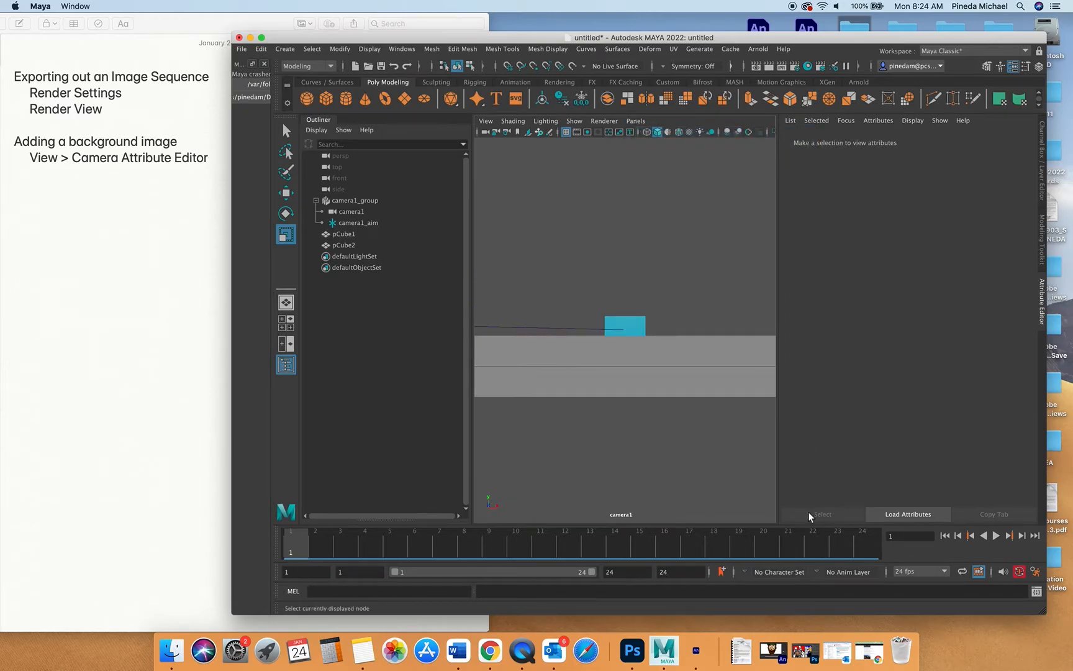
click(995, 537)
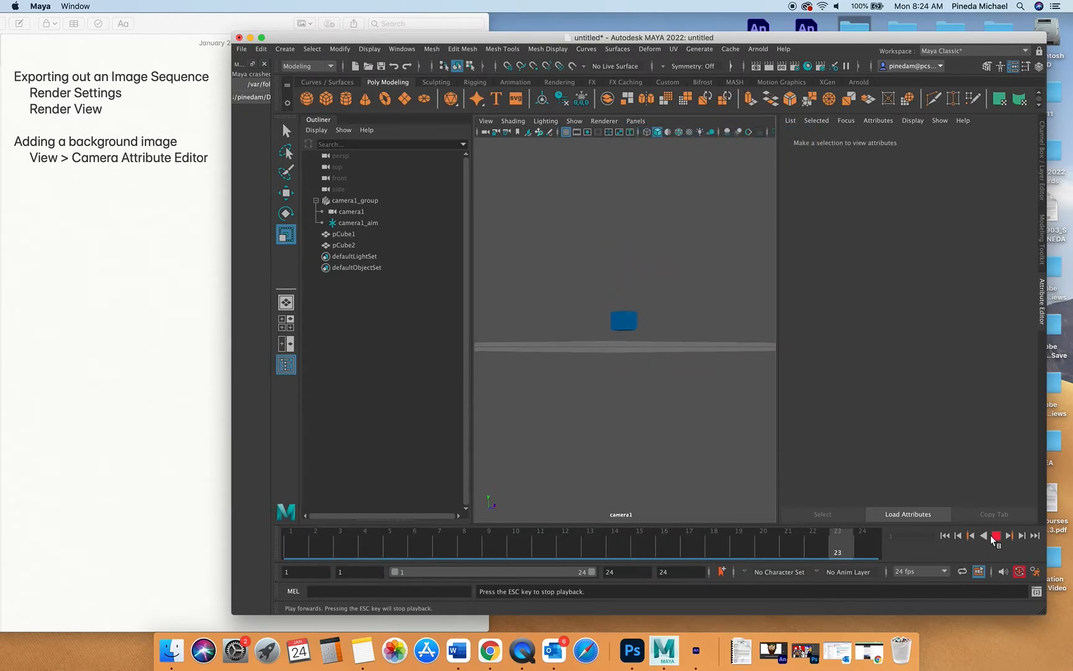
click(995, 537)
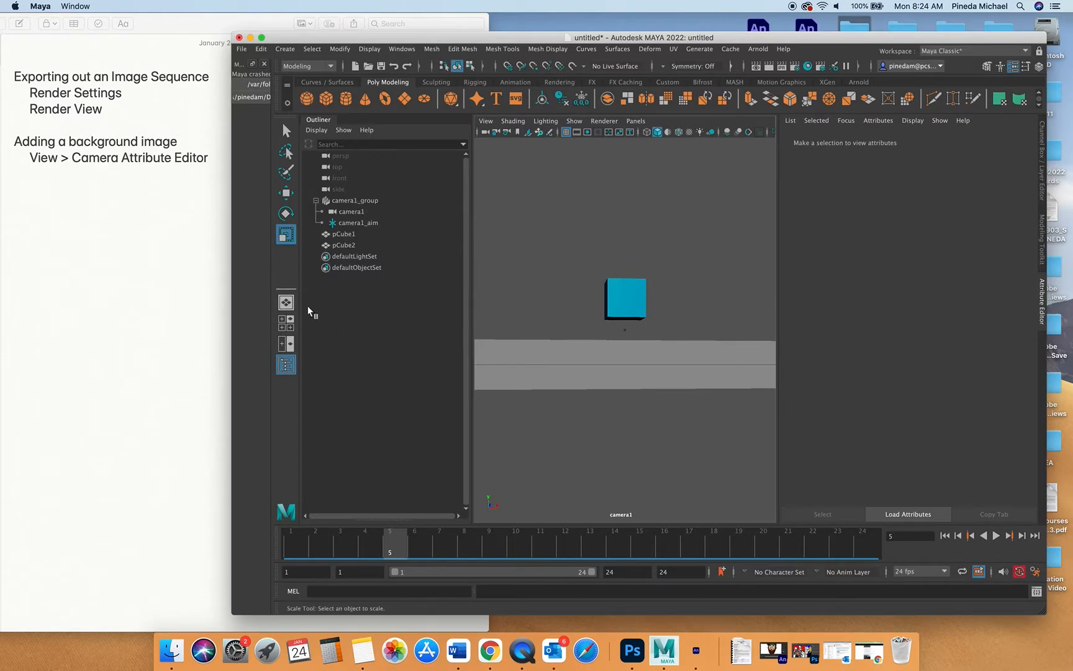
Step: In the perspective view, raise camera1 to a height of about 5.97 cm at frame 1 and about 5.17 cm at frame 24
click(287, 302)
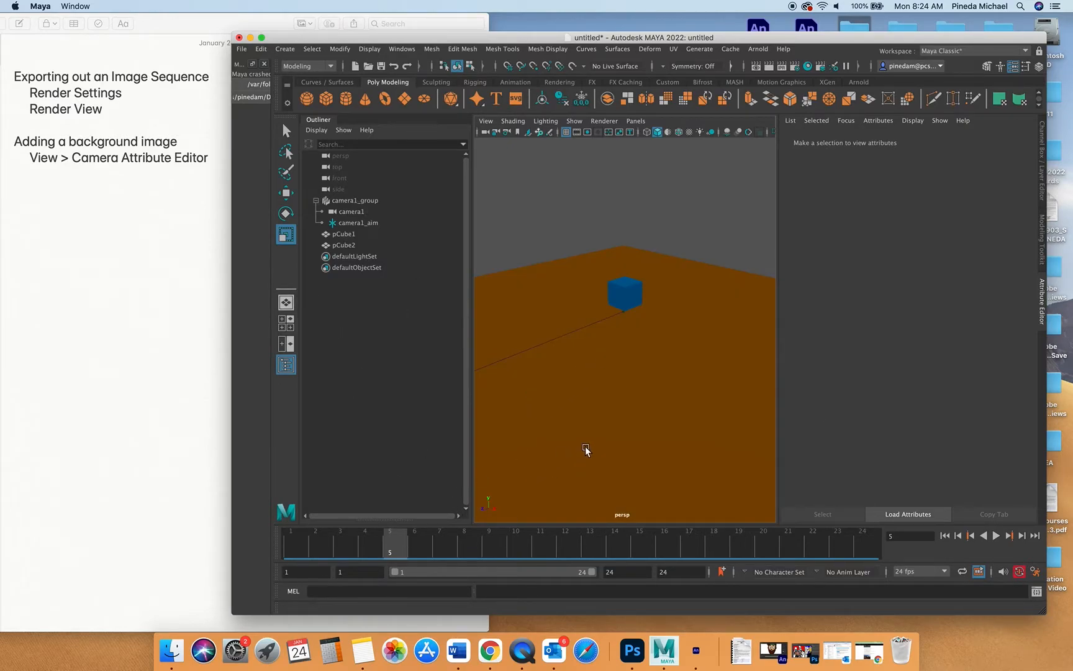
key(a)
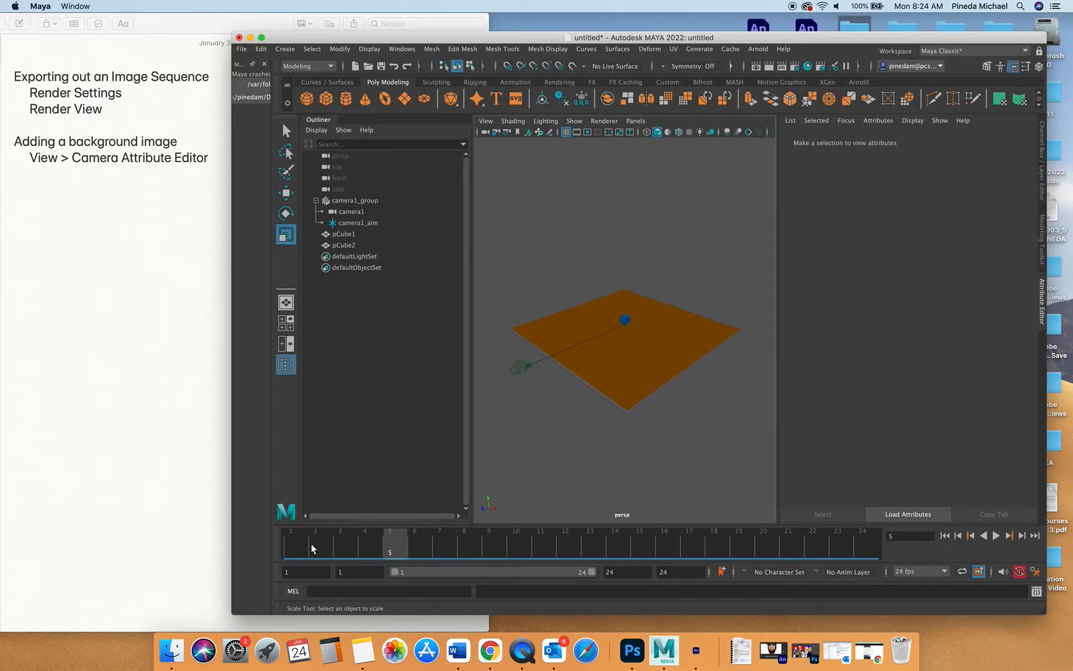
click(291, 538)
click(348, 211)
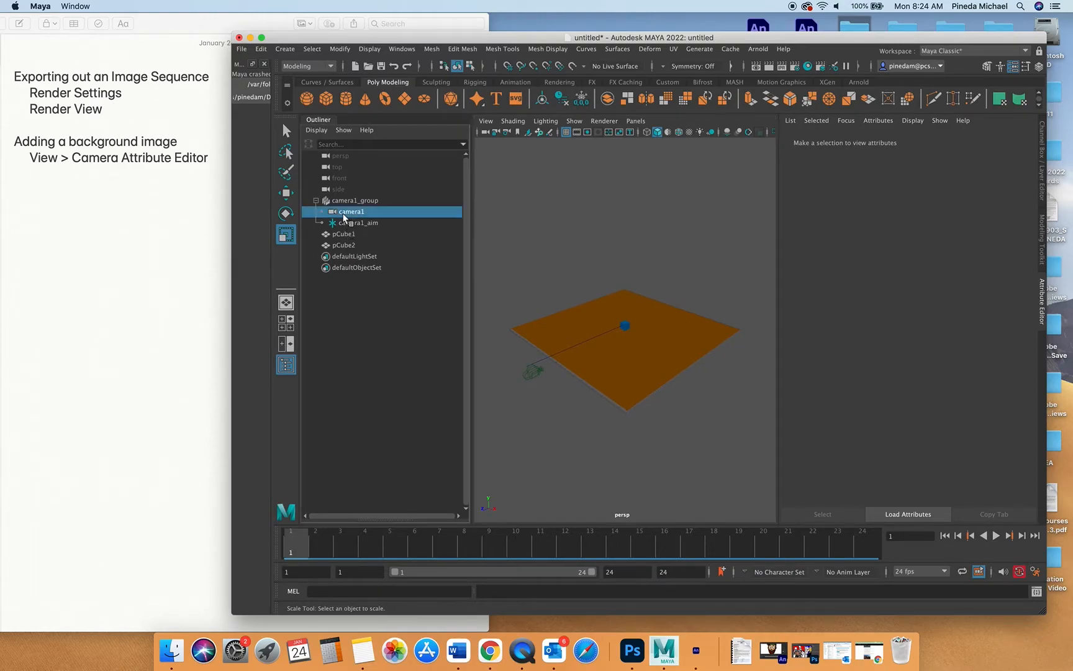
key(w)
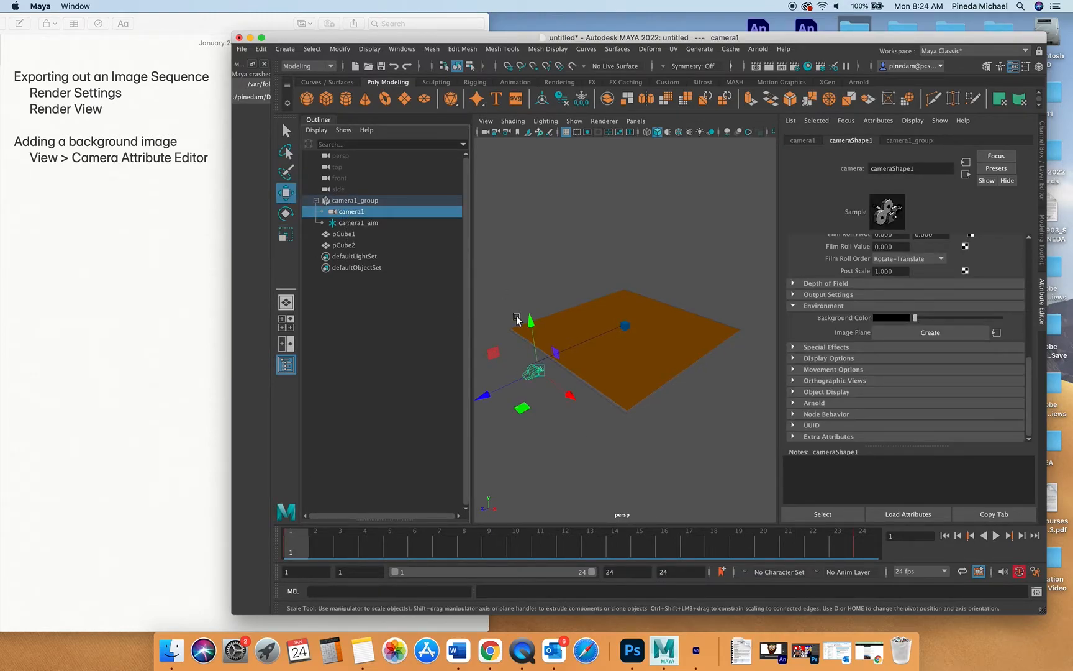
drag(535, 322, 534, 271)
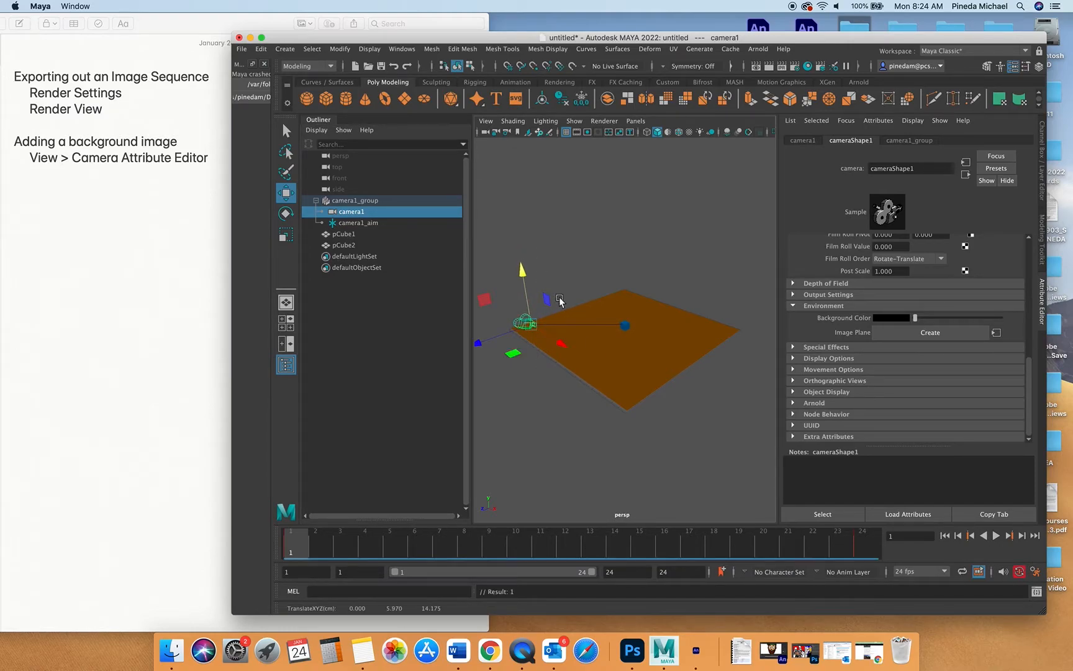
click(869, 546)
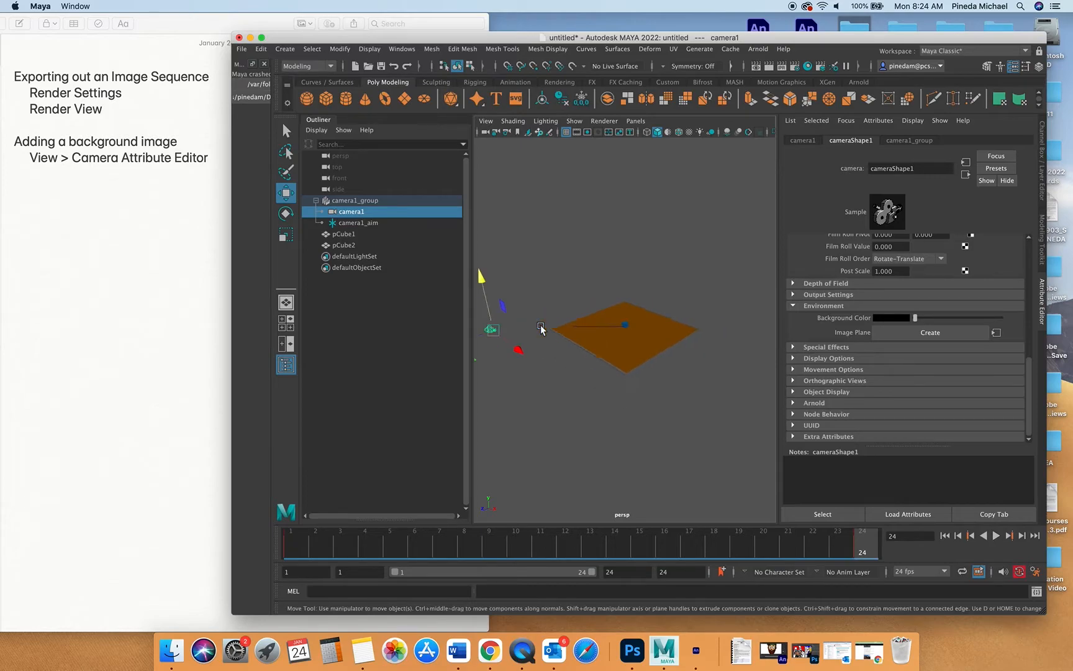
drag(493, 273, 499, 252)
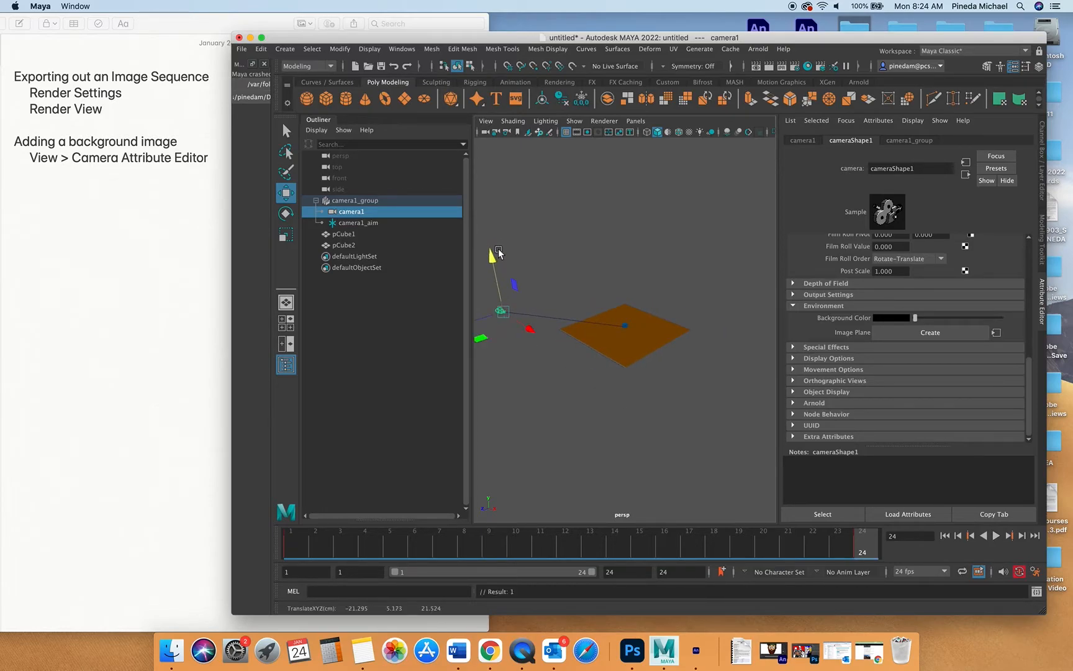
Step: Play the animation through camera1 to check the raised camera path, stopping at frame 24
click(636, 120)
mouse_move(684, 132)
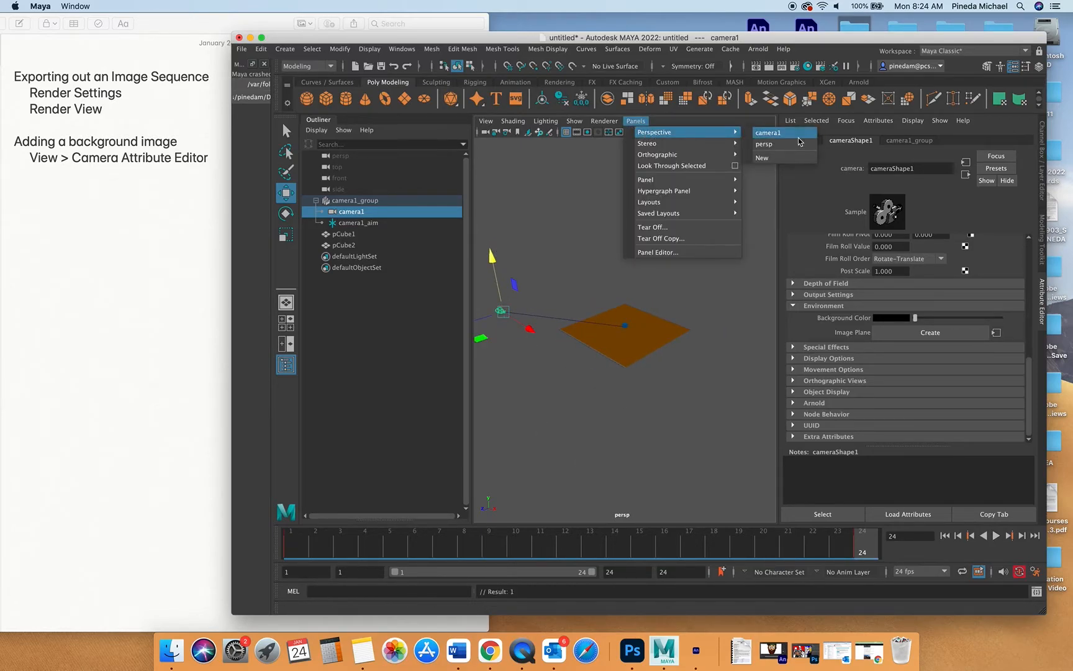
click(795, 133)
key(alt+v)
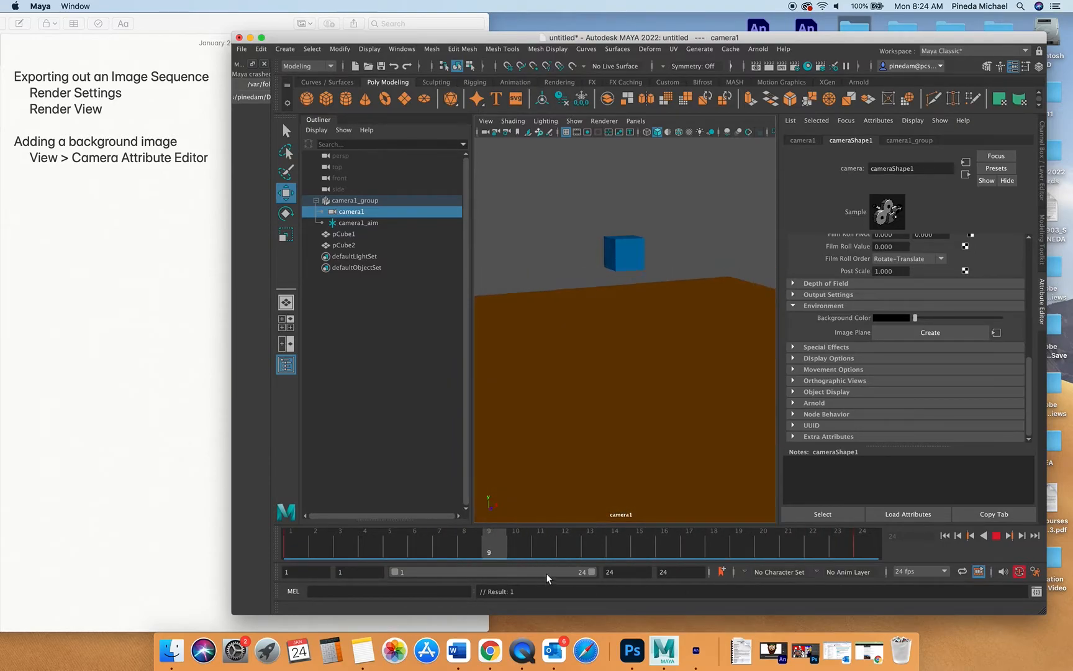
click(869, 535)
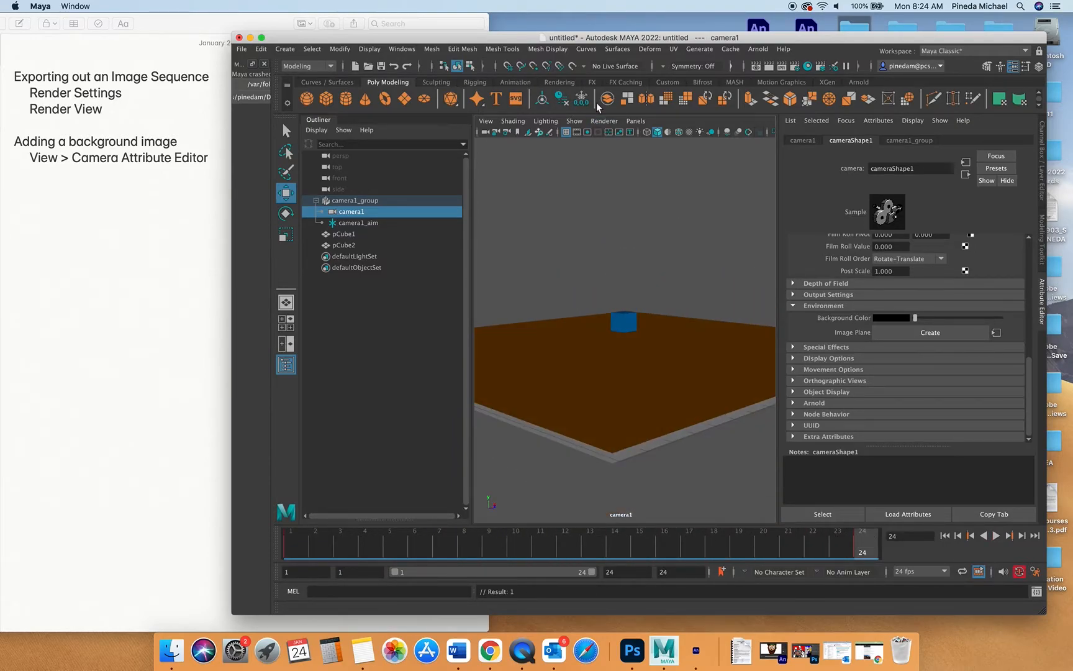
Step: Back in the perspective view, move camera1 along the Z axis at frame 24 so it faces the floor from the side
click(285, 302)
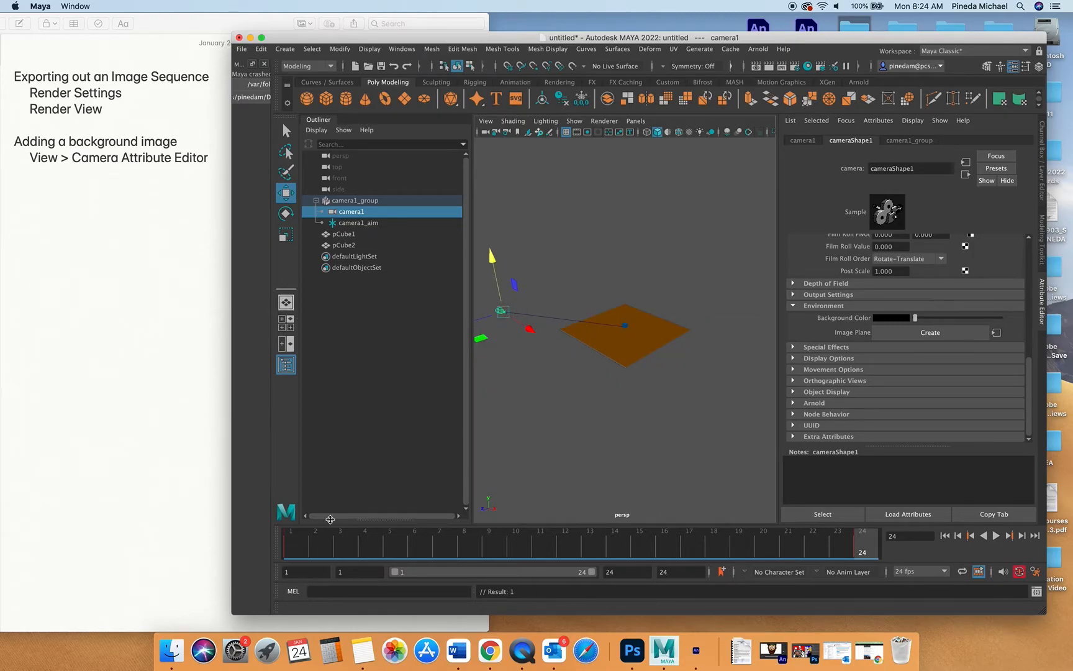
click(301, 545)
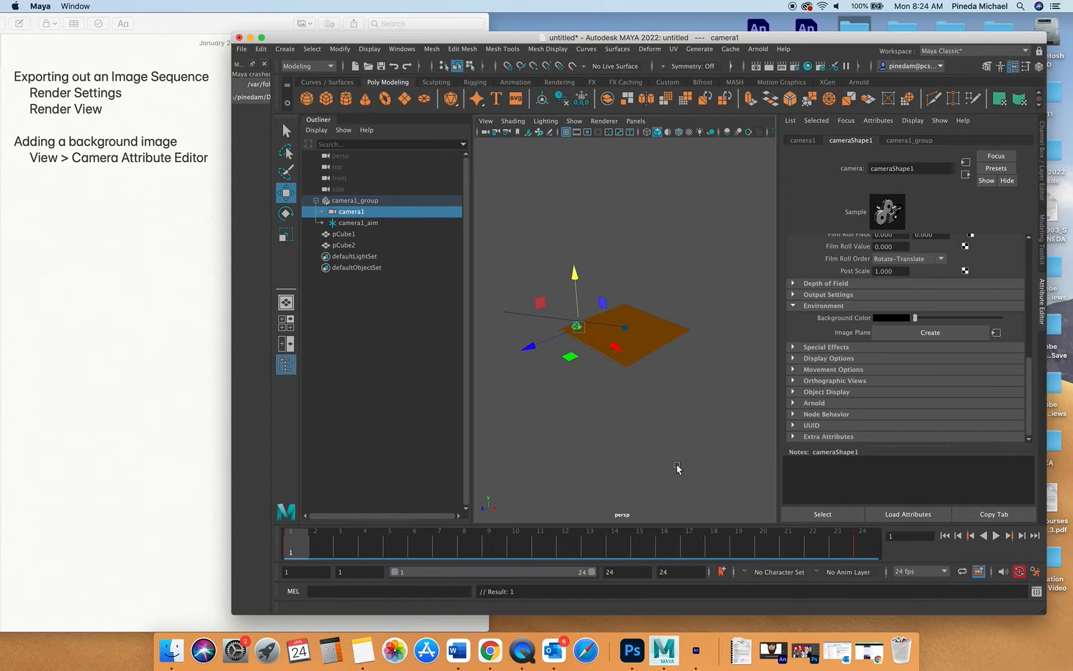
click(852, 545)
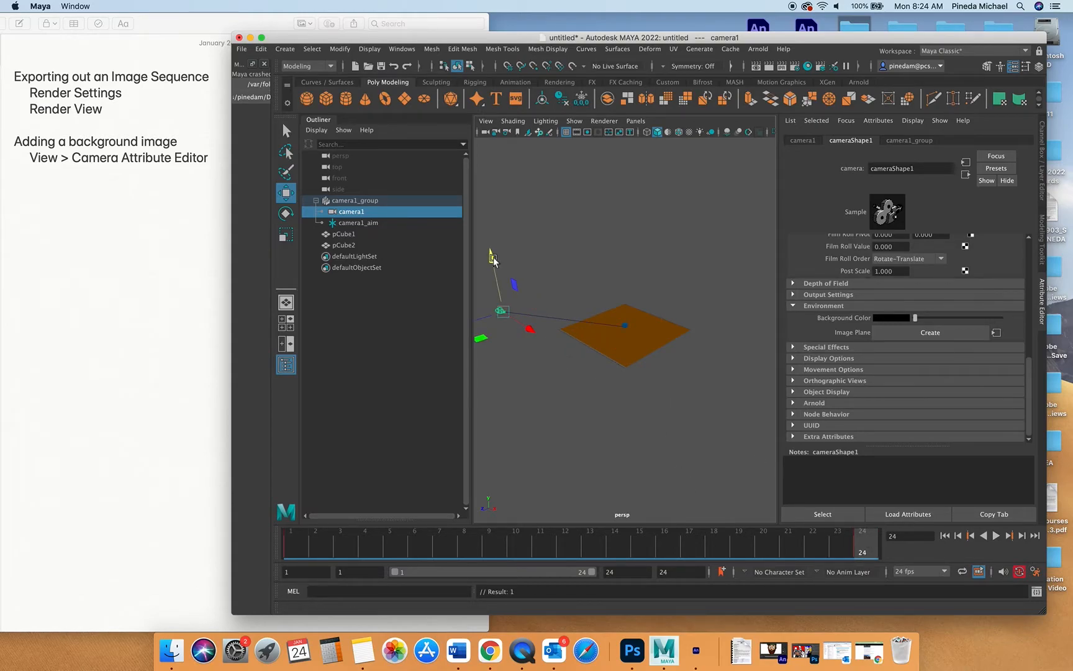
alt+drag(525, 346, 565, 345)
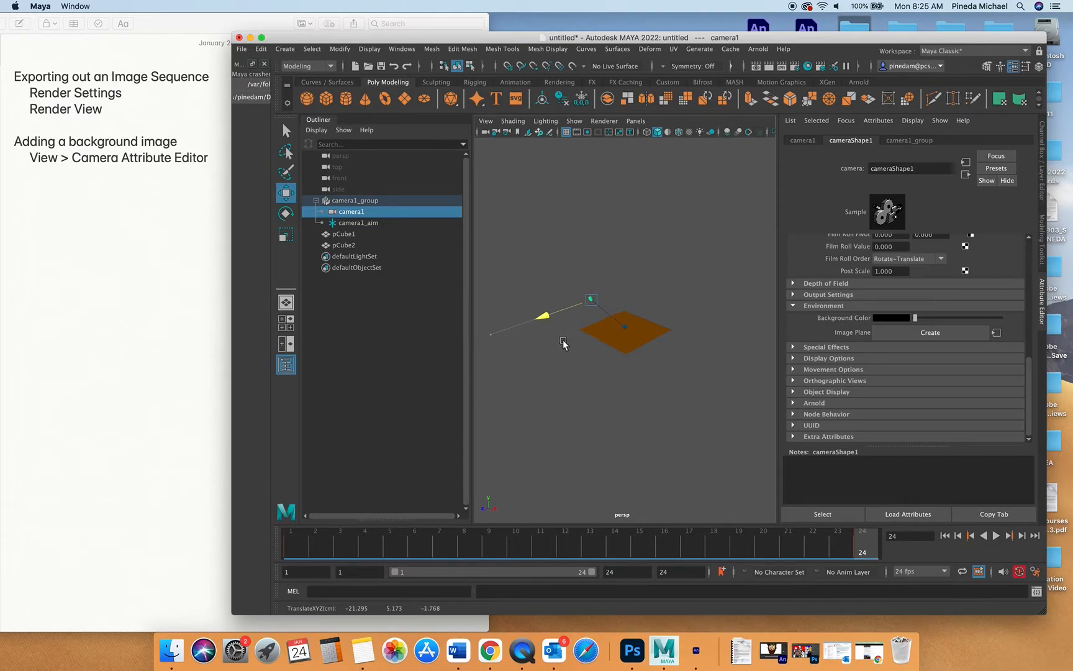
Step: Play the revised camera move in the perspective view and again through camera1
key(alt+v)
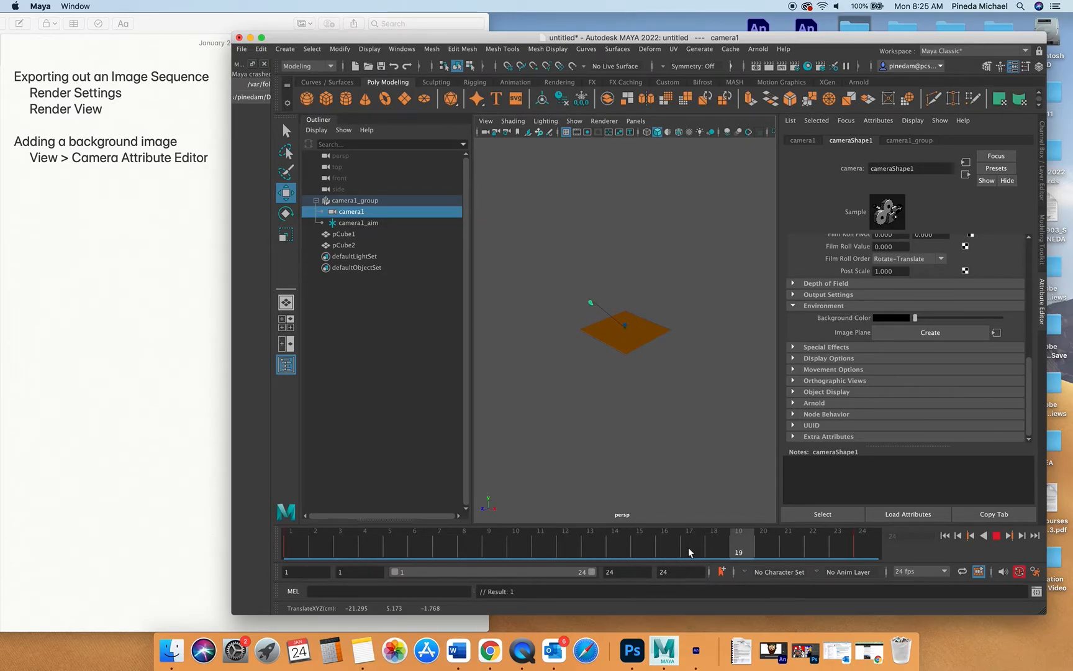
key(alt+v)
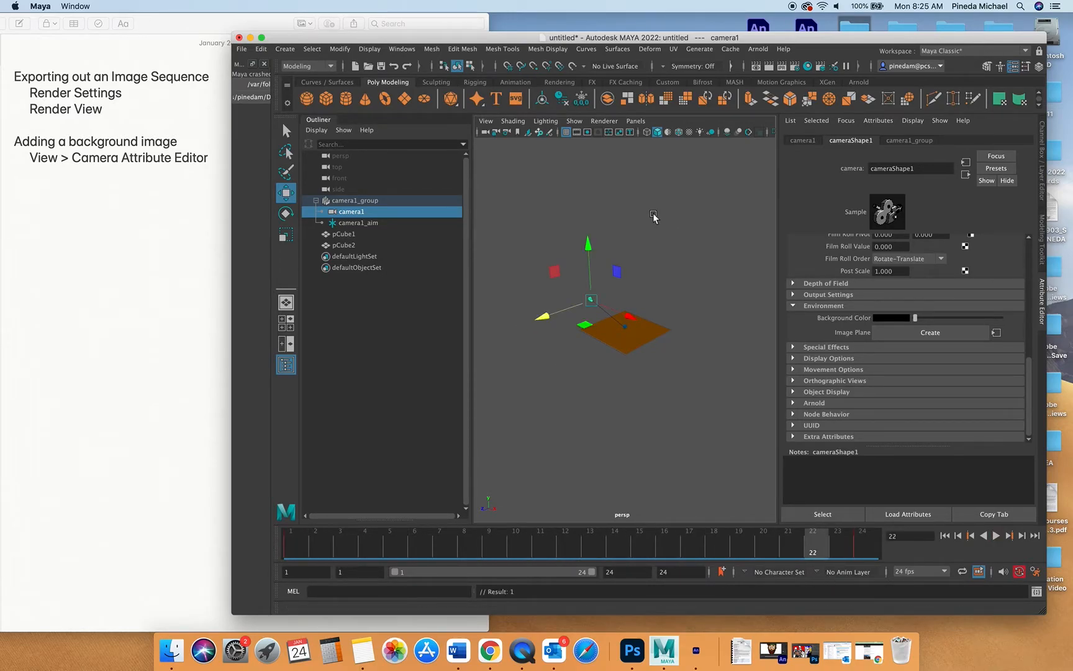
click(635, 122)
click(777, 144)
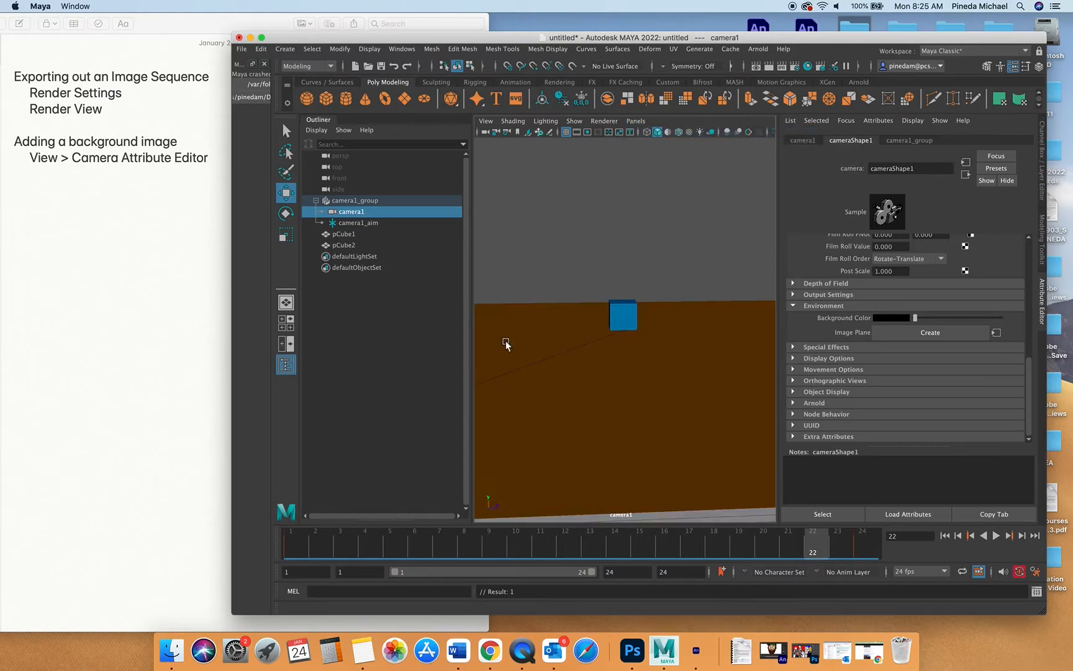
key(alt+v)
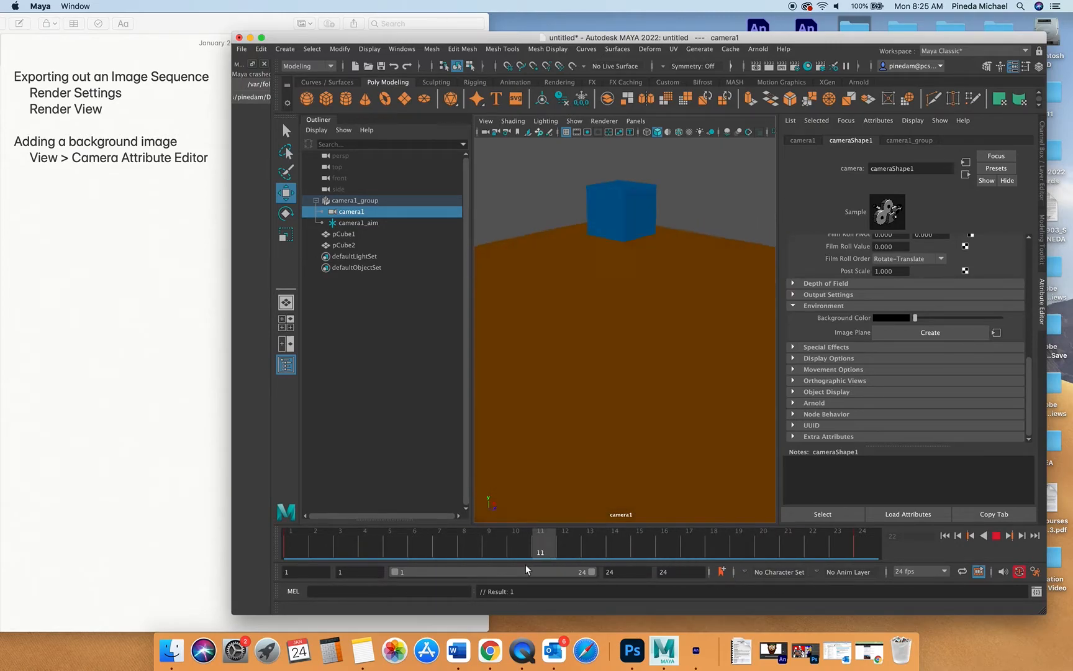
key(alt+v)
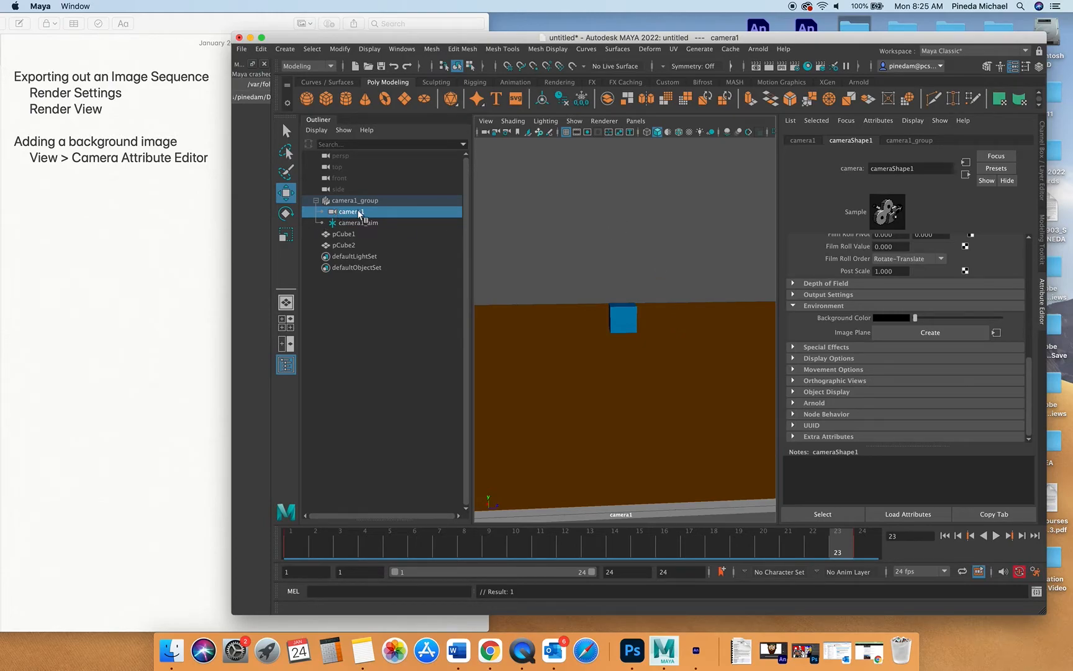
Step: Select the small cube, open the Render Settings, and reposition the settings window over the viewport
click(597, 372)
click(615, 325)
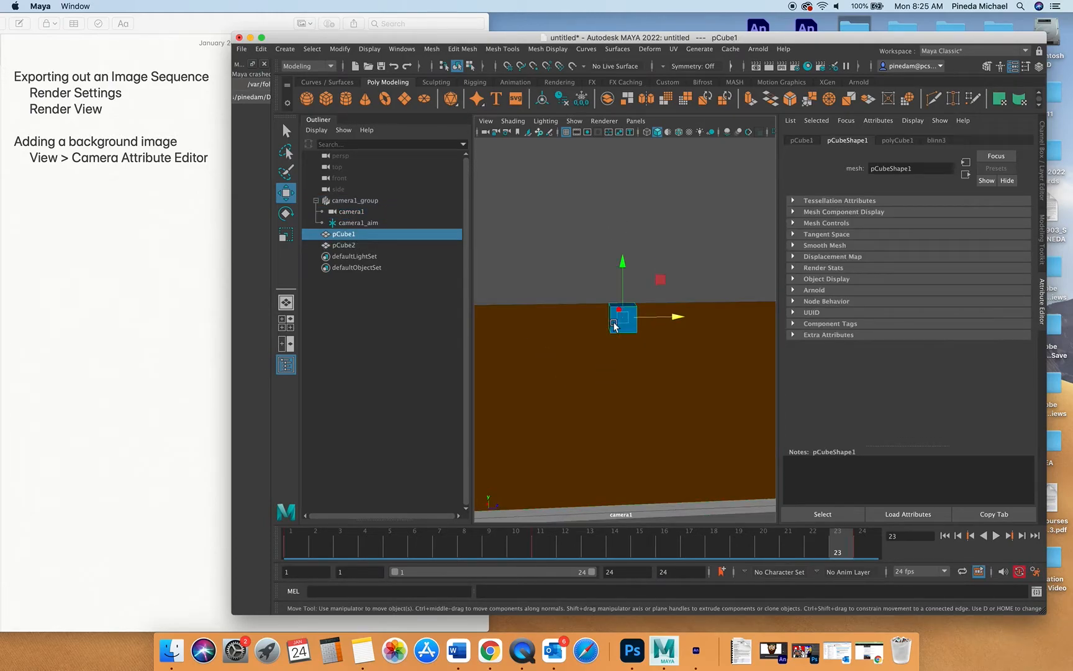
click(796, 71)
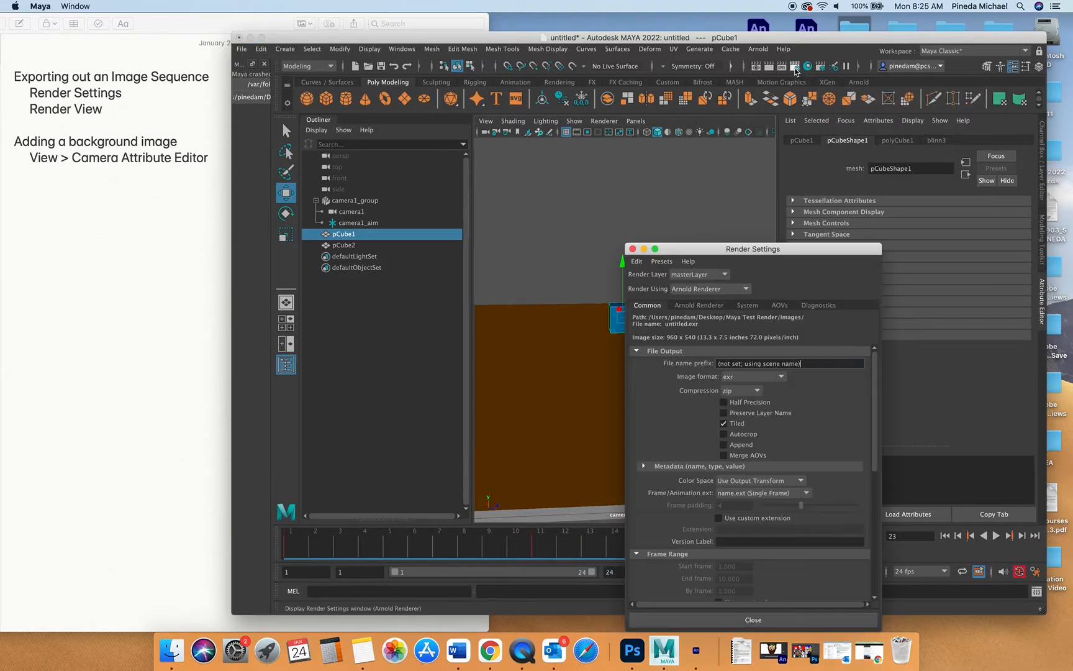
drag(714, 248, 693, 119)
double_click(503, 119)
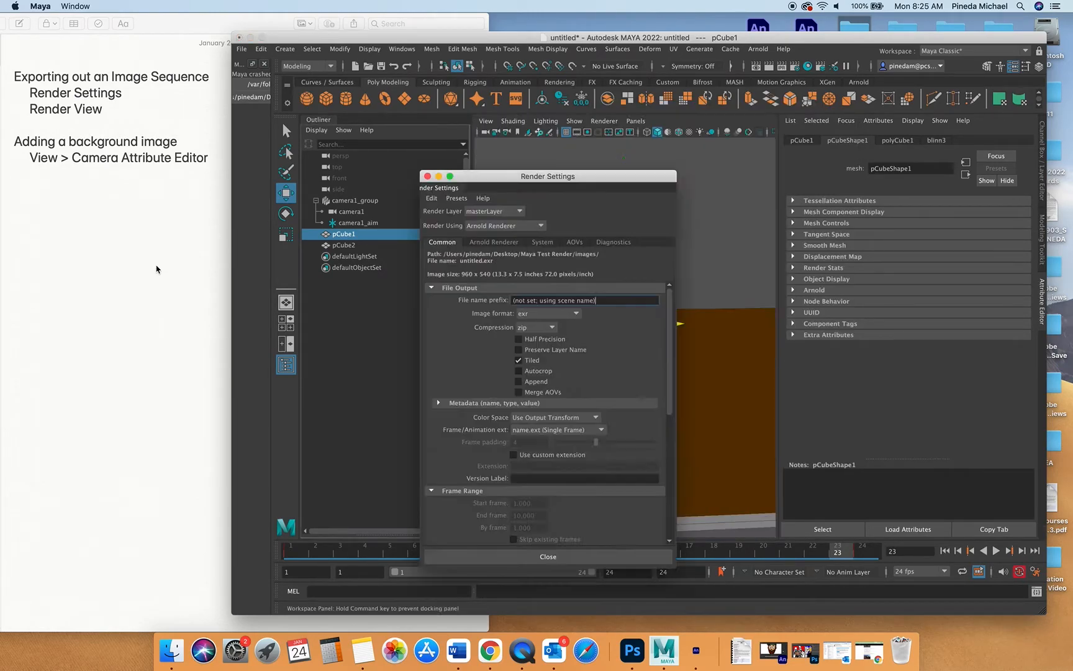
Step: Move the Render Settings window clear of the cube and set the renderer to Maya Hardware 2.0
drag(504, 180, 751, 95)
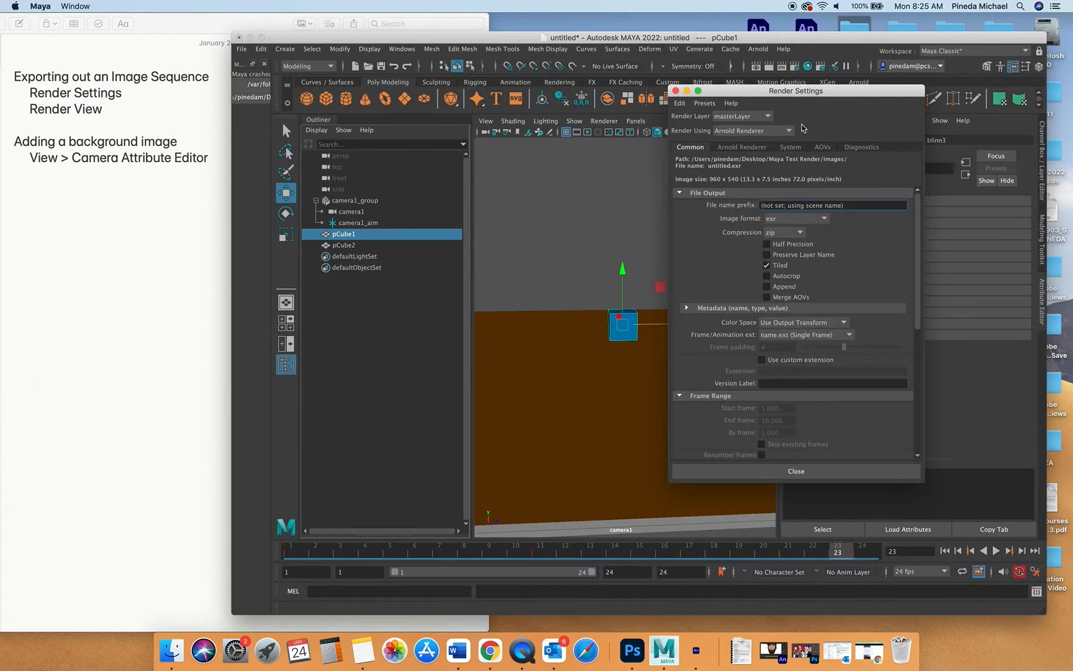
click(724, 131)
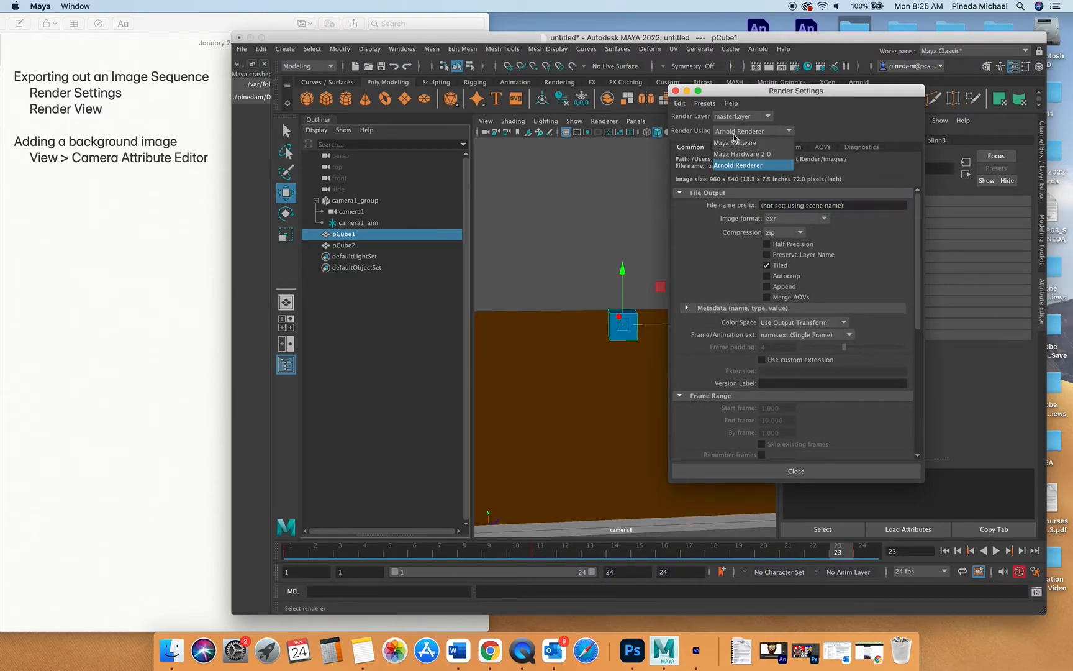
click(745, 156)
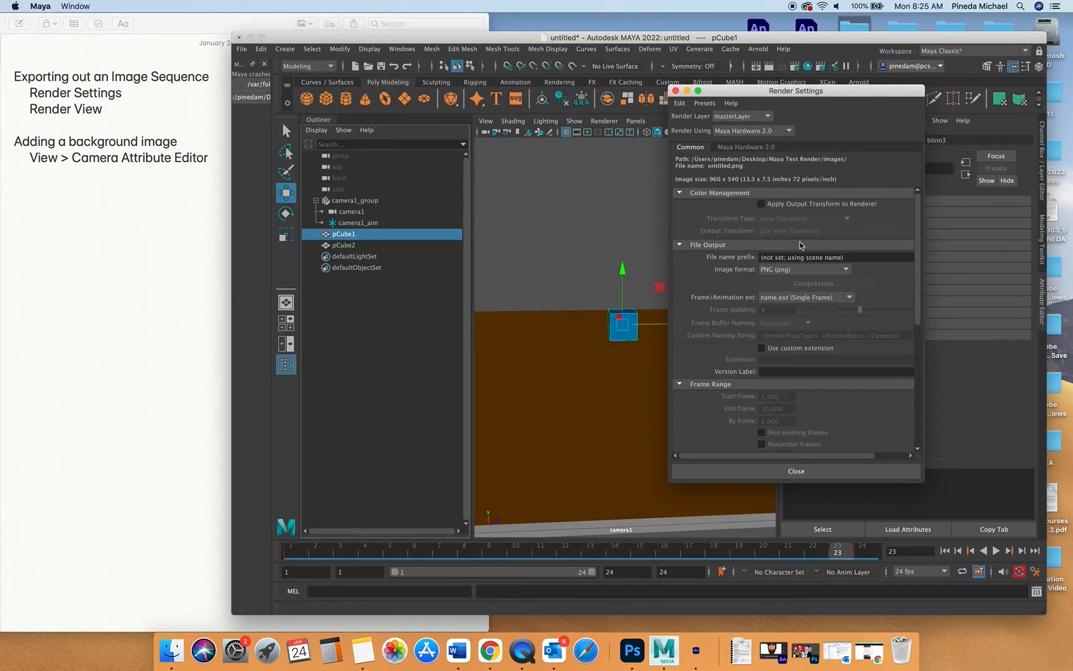
Step: Set the render output's file name prefix to Test_Render and its image format to JPEG (jpg)
scroll(823, 254, down, 2)
scroll(824, 253, down, 5)
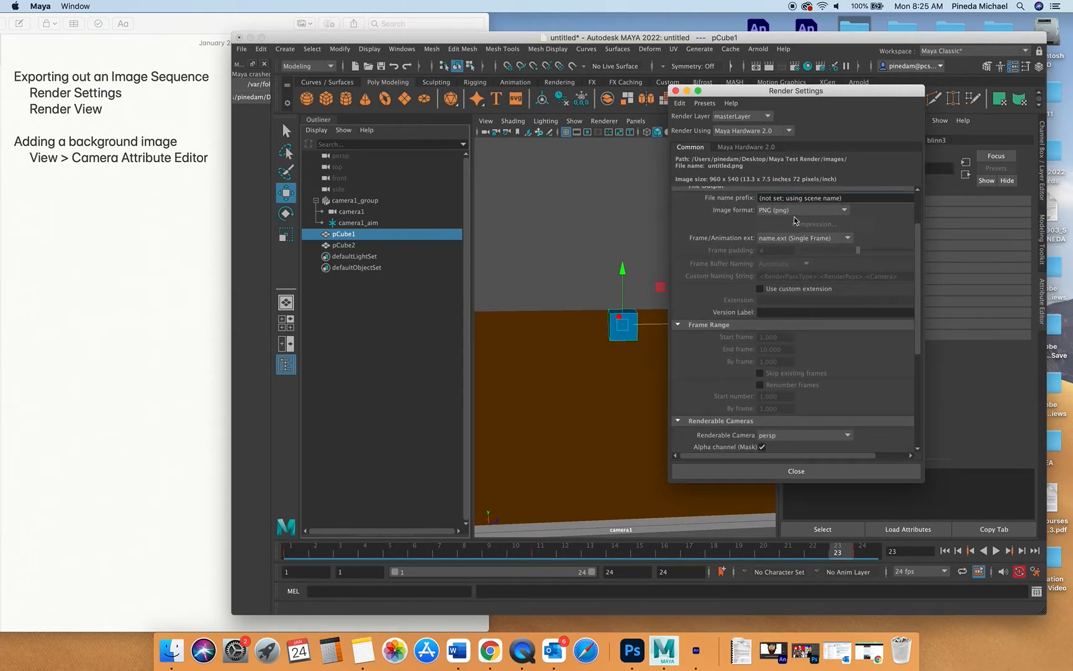
click(795, 198)
text(Test Render)
click(793, 211)
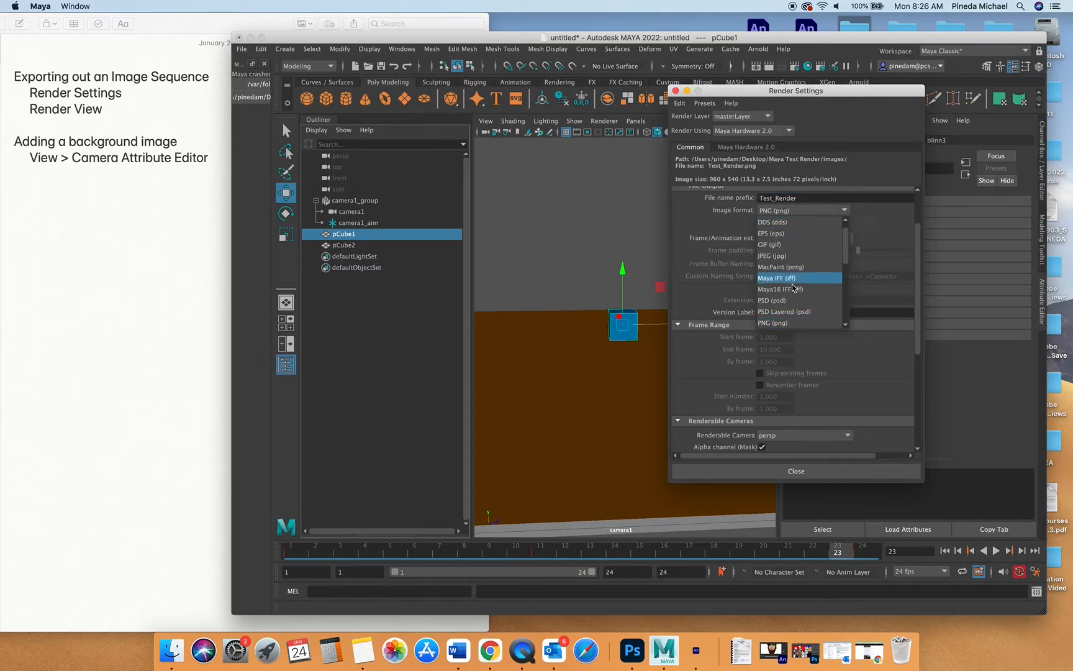
click(777, 264)
scroll(779, 258, down, 2)
scroll(783, 248, up, 2)
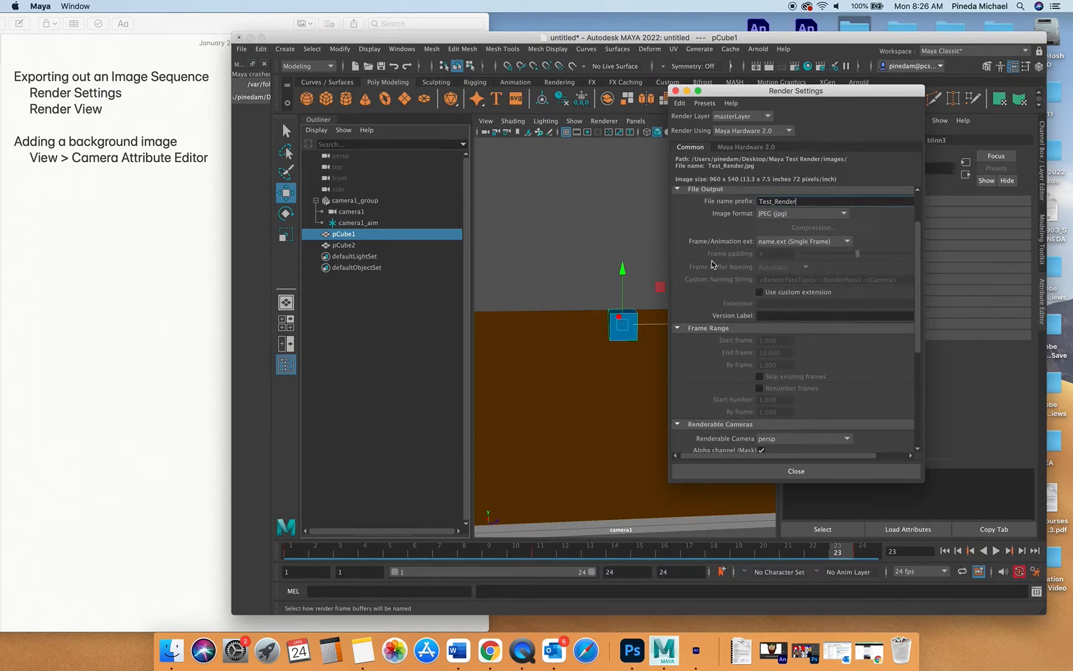
Step: Set the frame/animation extension to name_#.ext with a frame padding of 2
click(786, 241)
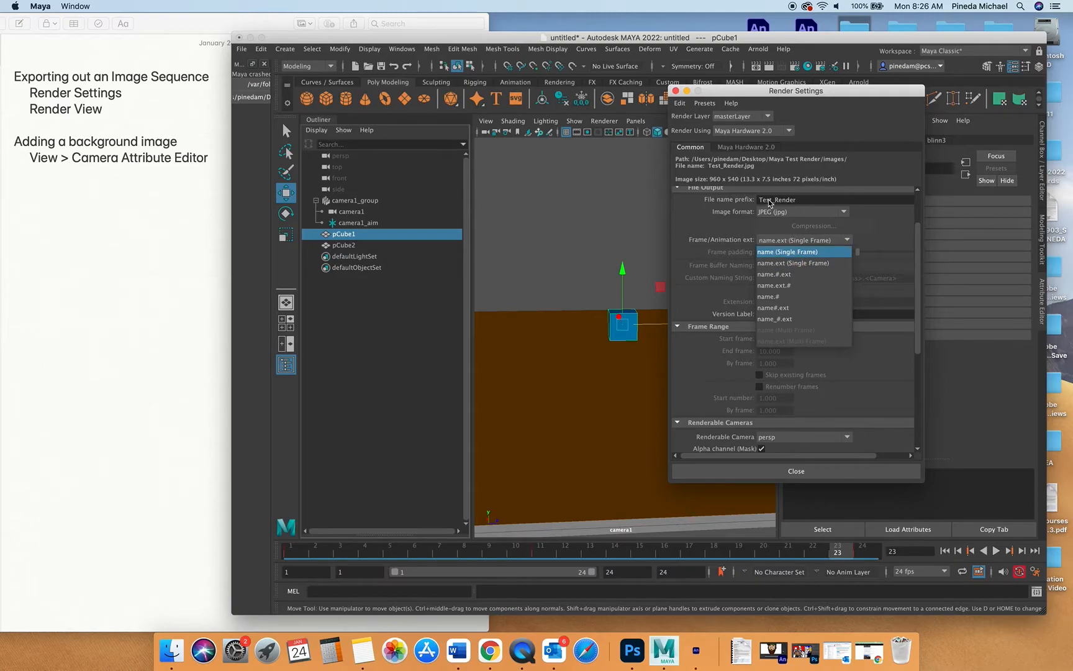
click(769, 319)
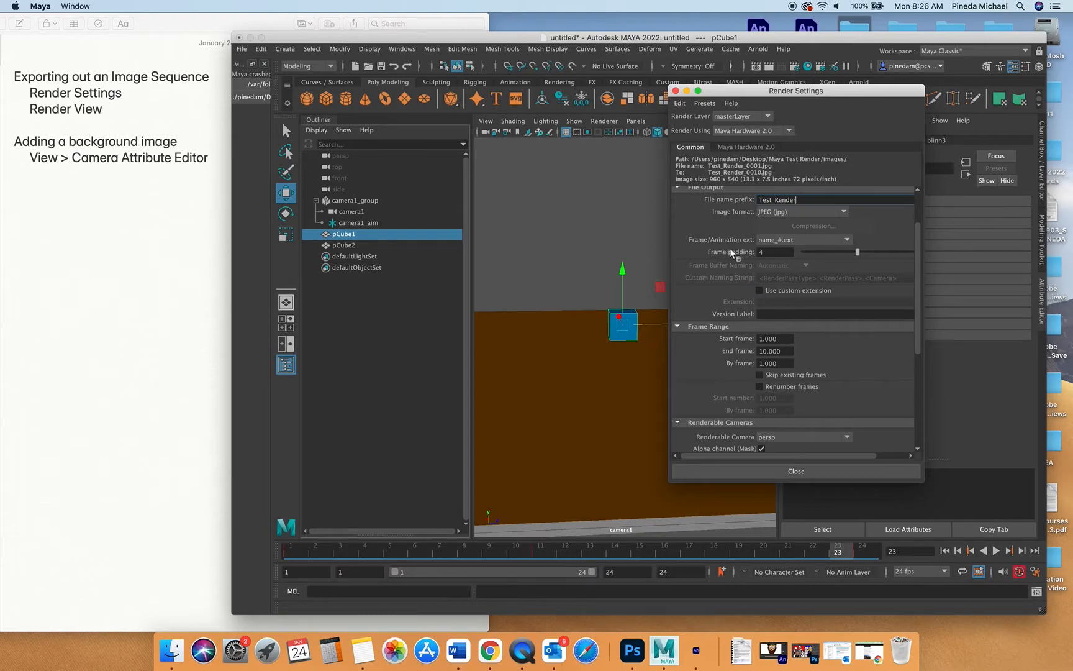
drag(861, 251, 886, 252)
click(826, 252)
scroll(845, 331, down, 5)
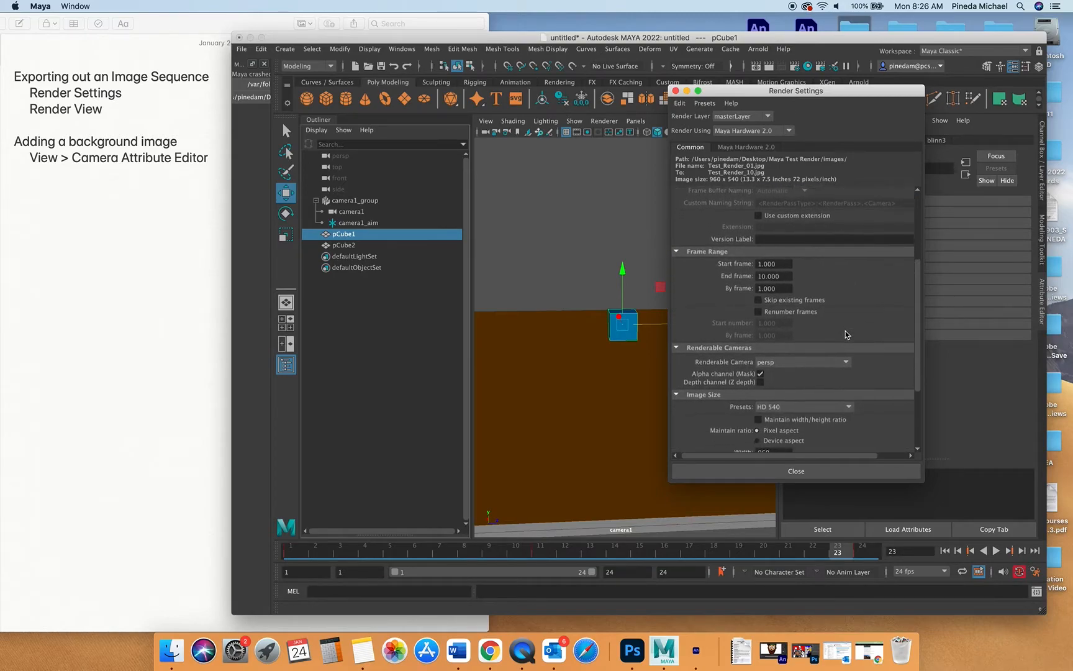
Step: Set the render's end frame to 24 and choose camera1 as the renderable camera
drag(765, 259, 737, 258)
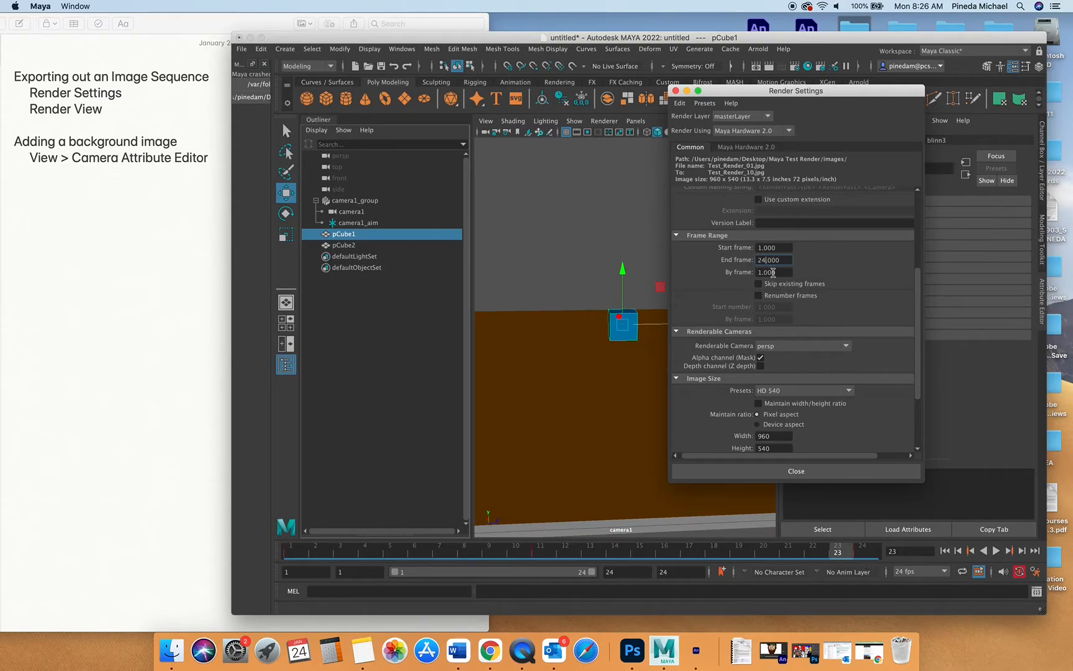
drag(773, 271, 737, 273)
scroll(890, 362, down, 3)
click(800, 284)
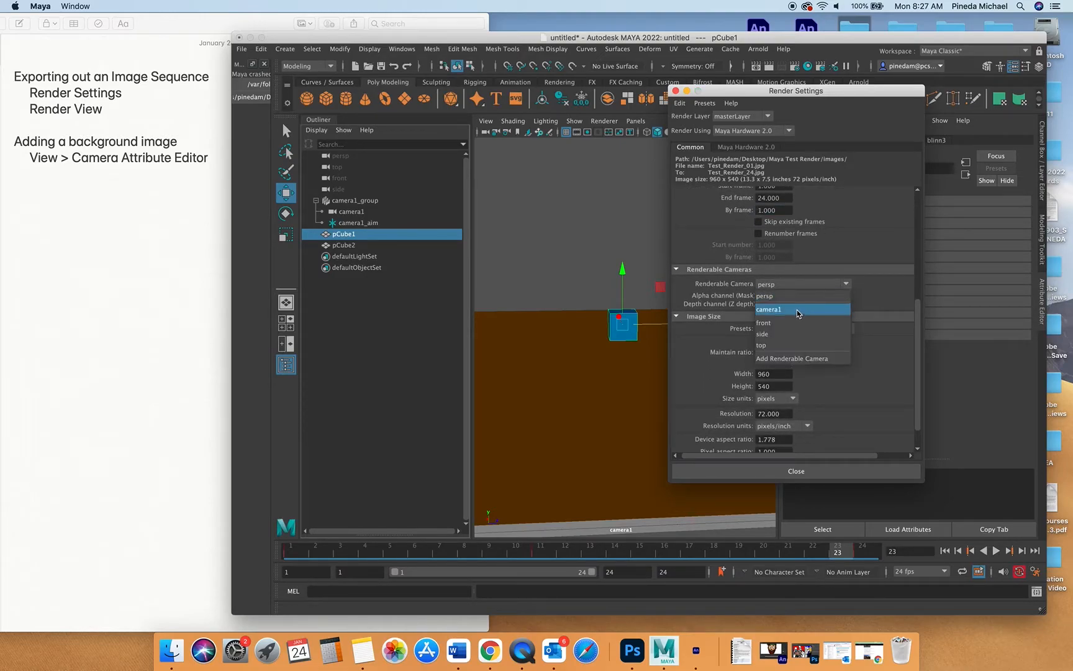
click(799, 310)
scroll(905, 288, up, 3)
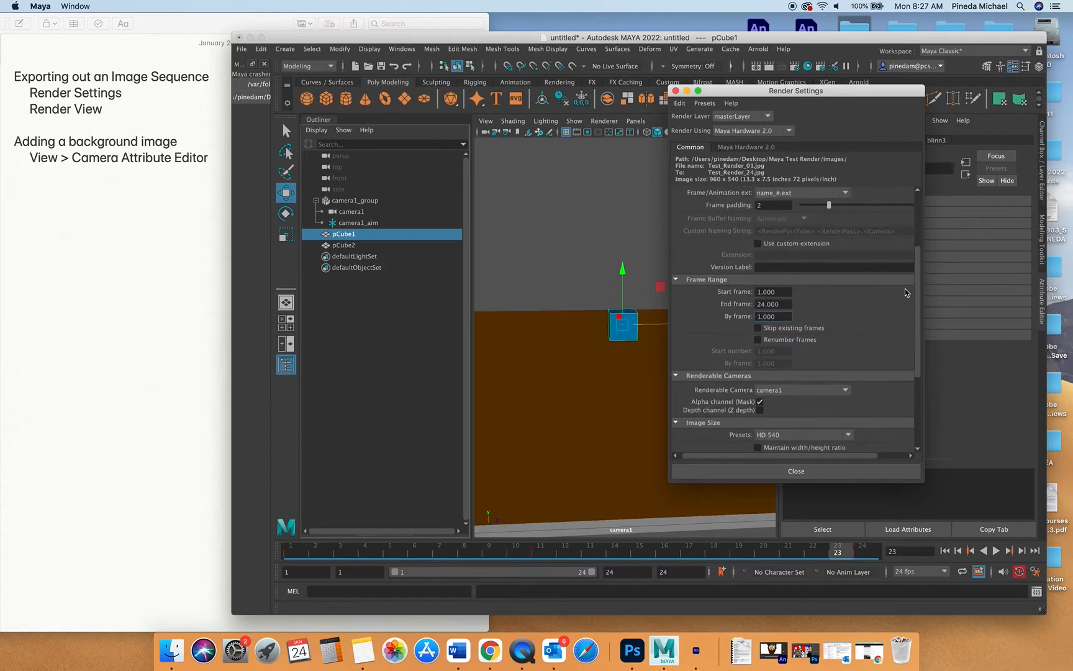
Step: Set the render image size to 1920 by 1080 pixels and move the Render Settings window off the viewport
scroll(905, 288, down, 5)
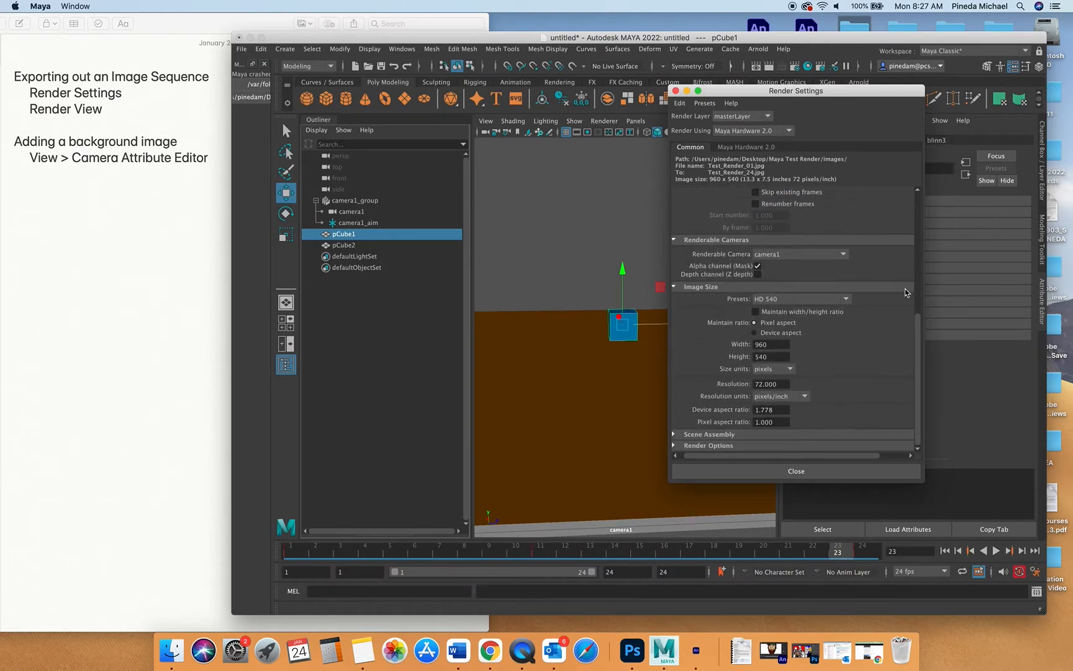
click(821, 302)
click(876, 301)
double_click(774, 341)
text(1920)
key(Tab)
text(1080)
key(Tab)
scroll(858, 343, up, 2)
scroll(858, 344, down, 2)
scroll(858, 343, up, 10)
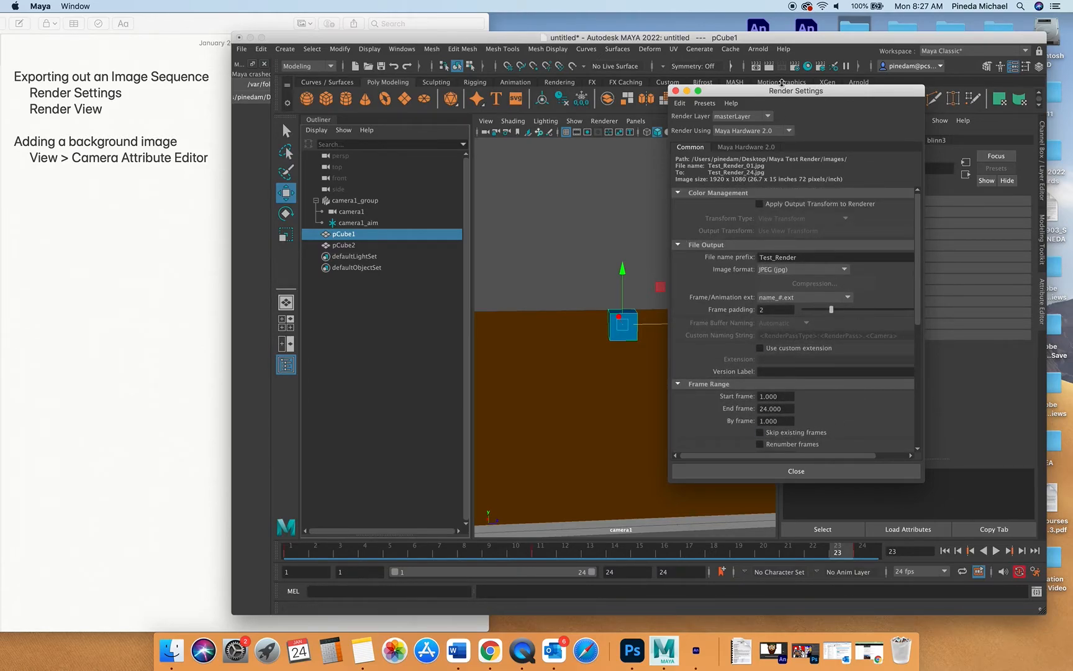
drag(769, 93, 846, 149)
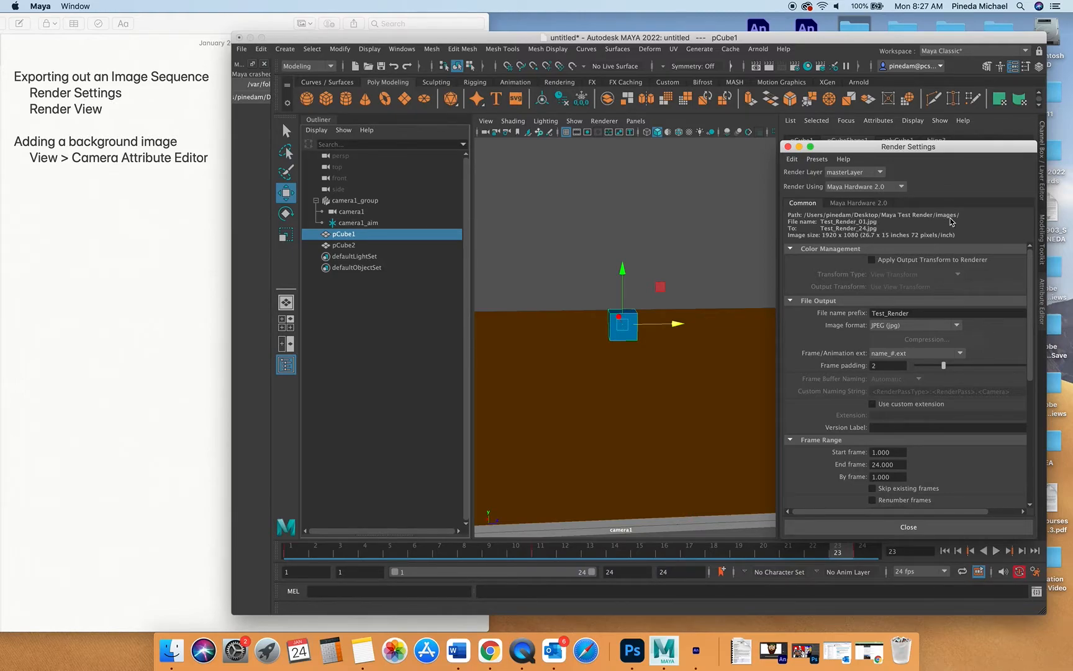
click(242, 49)
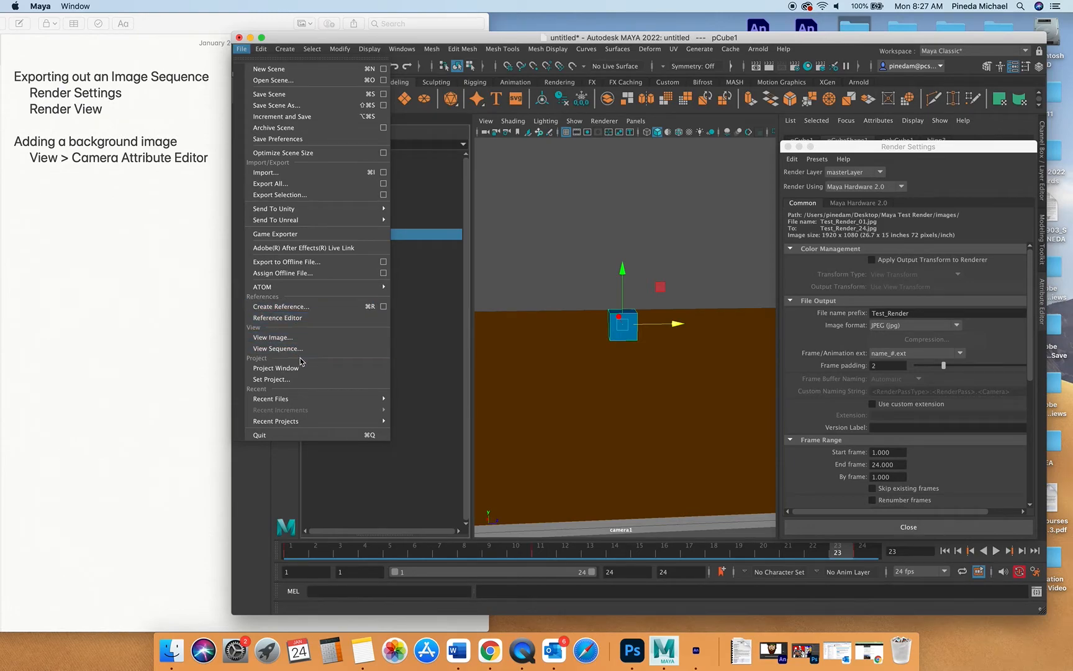
click(266, 380)
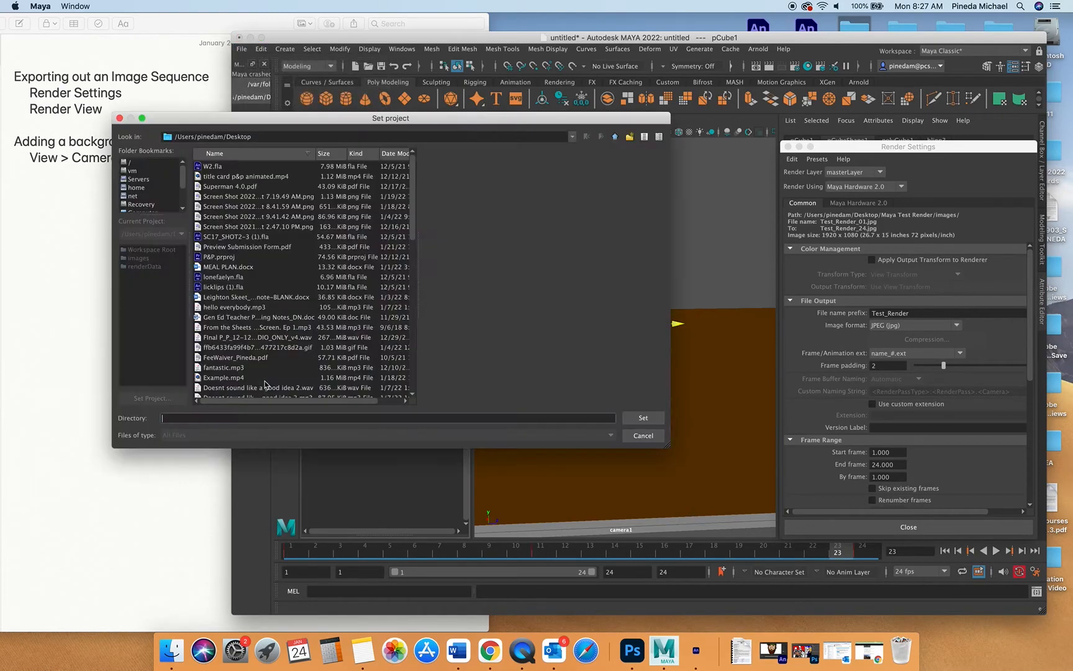
click(633, 436)
Step: Start saving the scene under a new name and create a folder named Maya Exporting on the Desktop
click(242, 49)
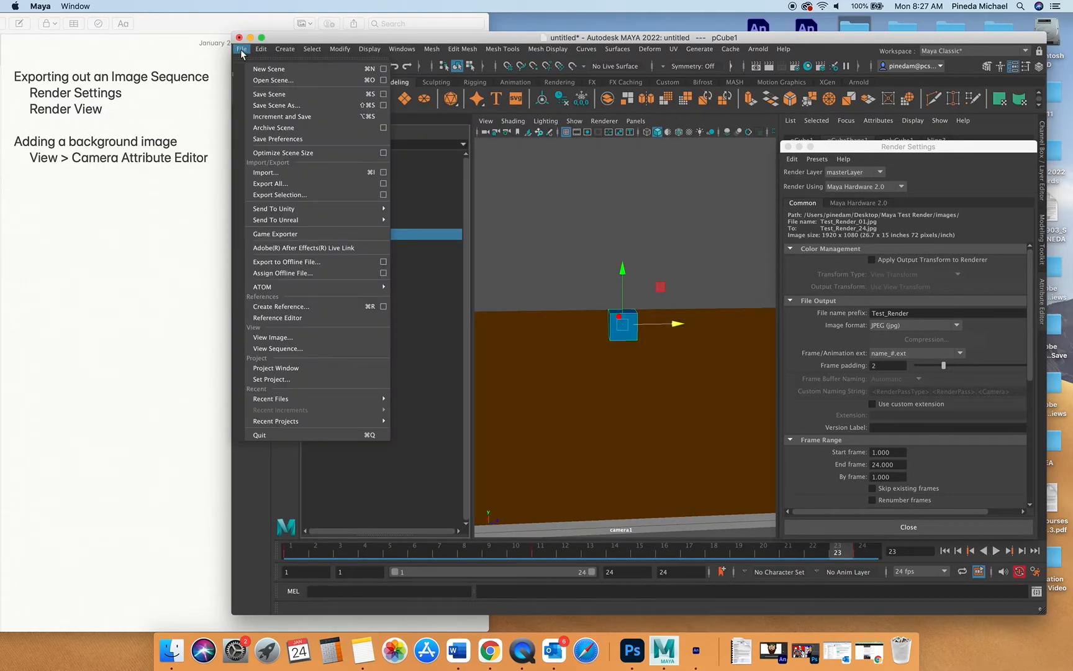
click(277, 105)
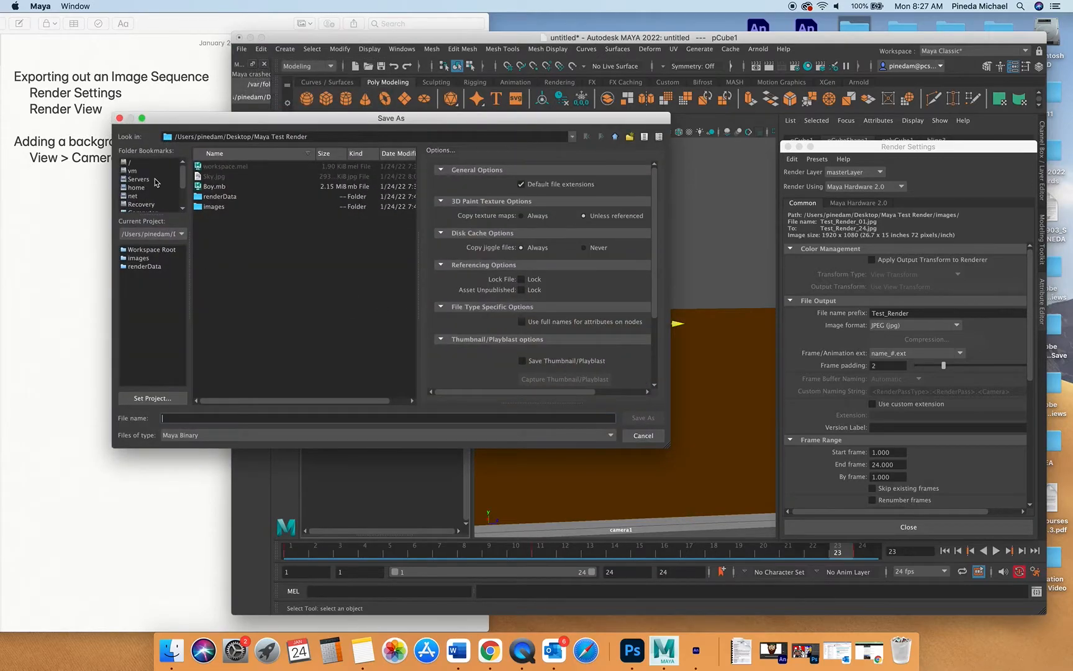
click(141, 188)
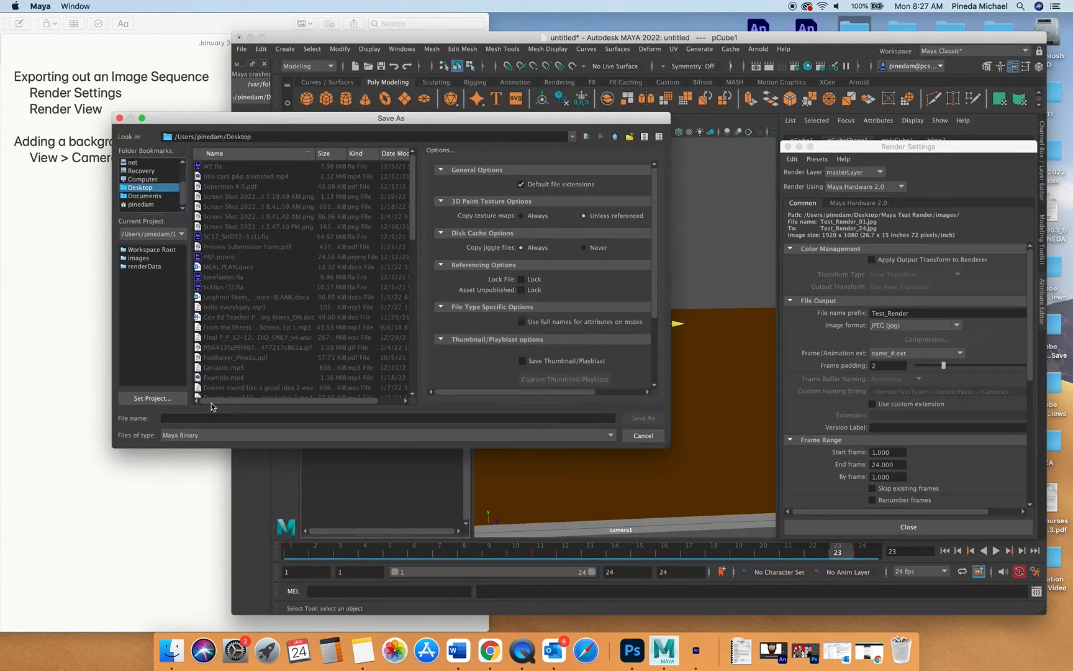
click(630, 137)
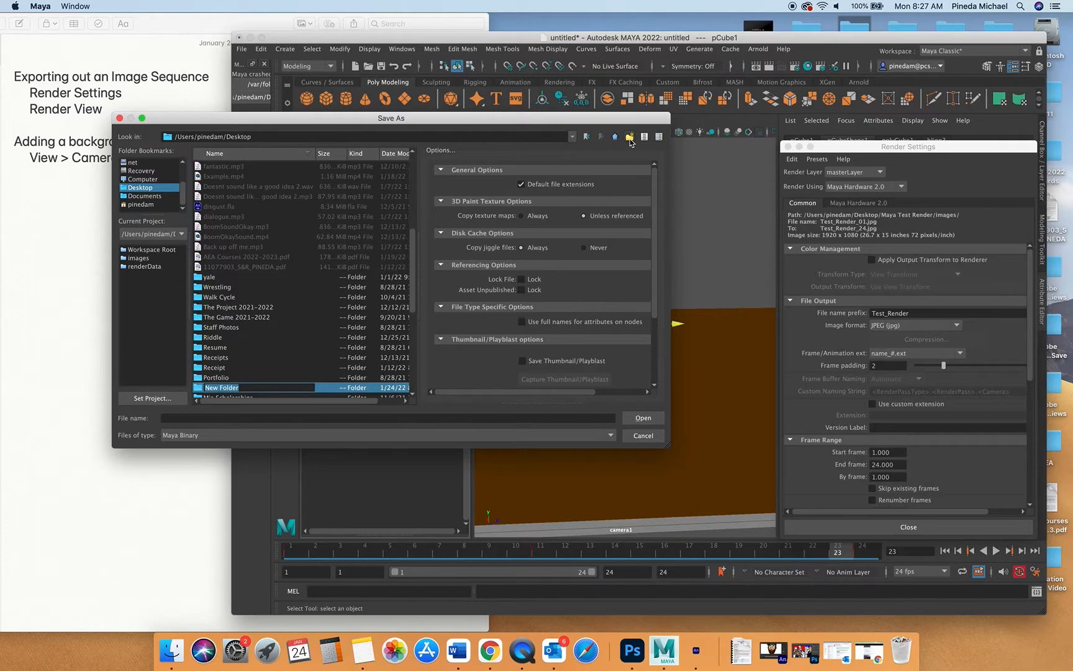
text(maya Exporting)
Step: Save the scene on the Desktop as a Maya Binary file named ExportingExample
click(478, 419)
text(Exporting)
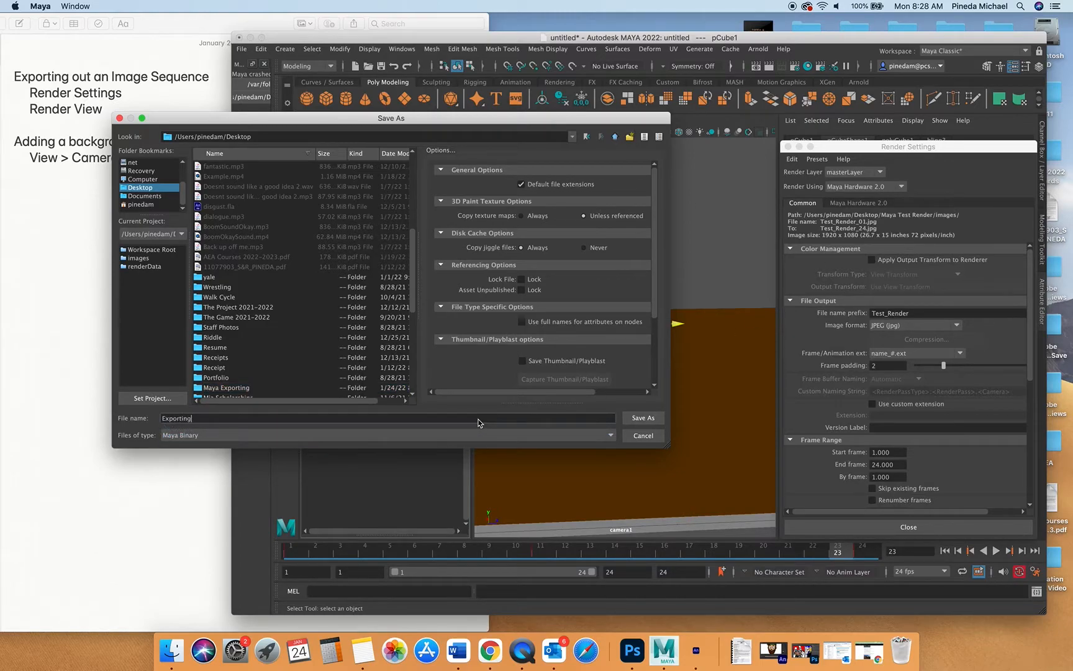
text(Example)
click(643, 417)
key(w)
Step: Set the project to the Maya Exporting folder on the Desktop and create a default workspace in it
click(241, 49)
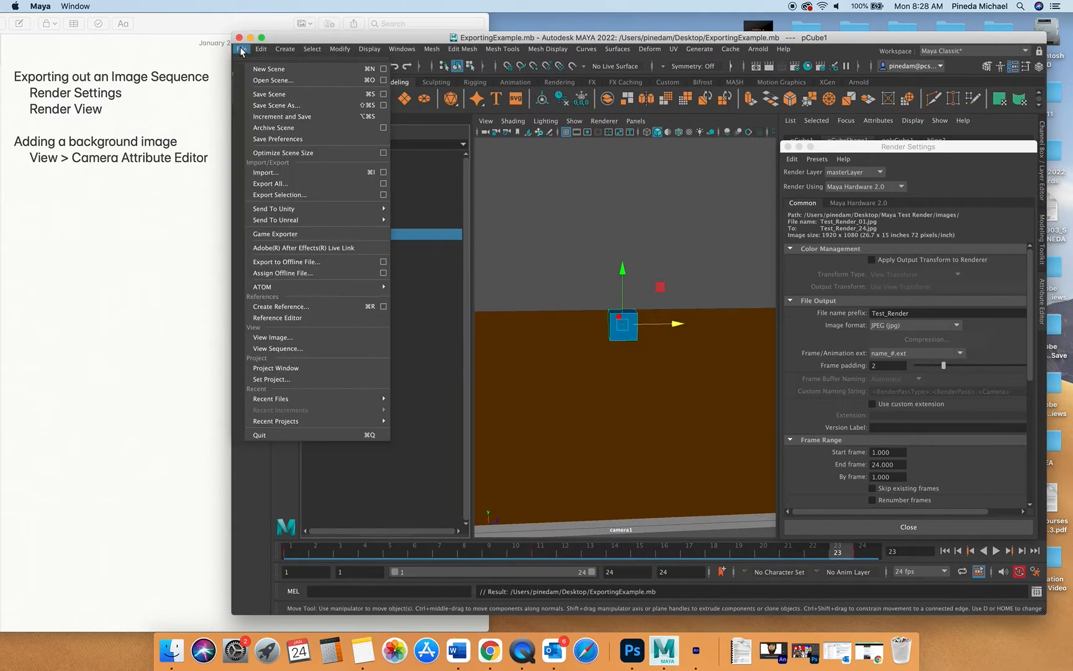
click(288, 380)
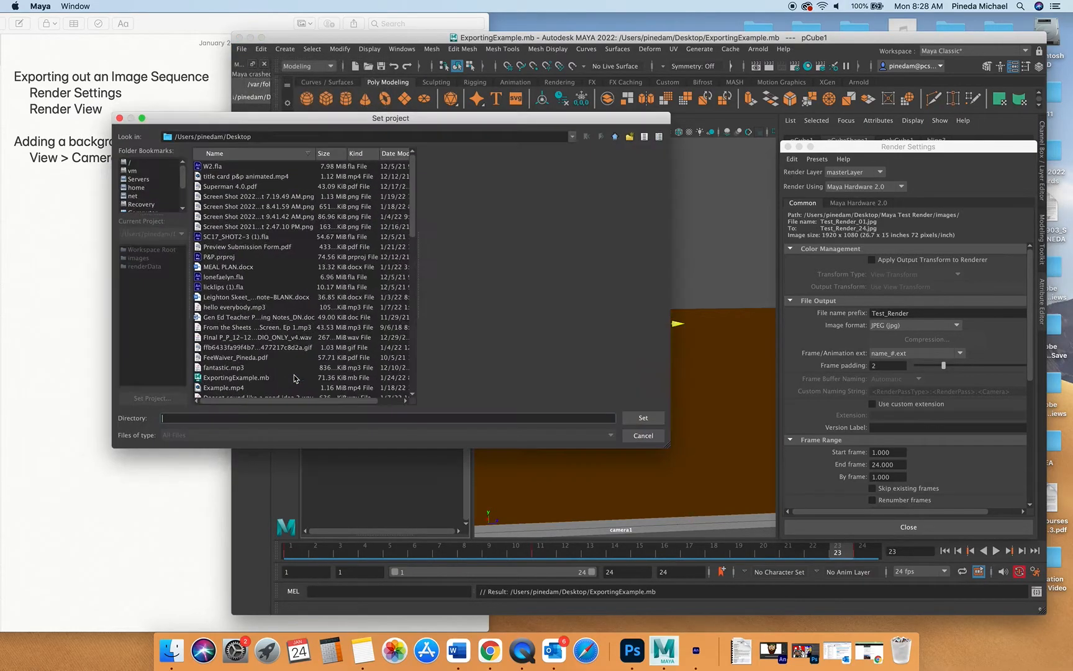
scroll(340, 296, down, 5)
scroll(340, 297, down, 1)
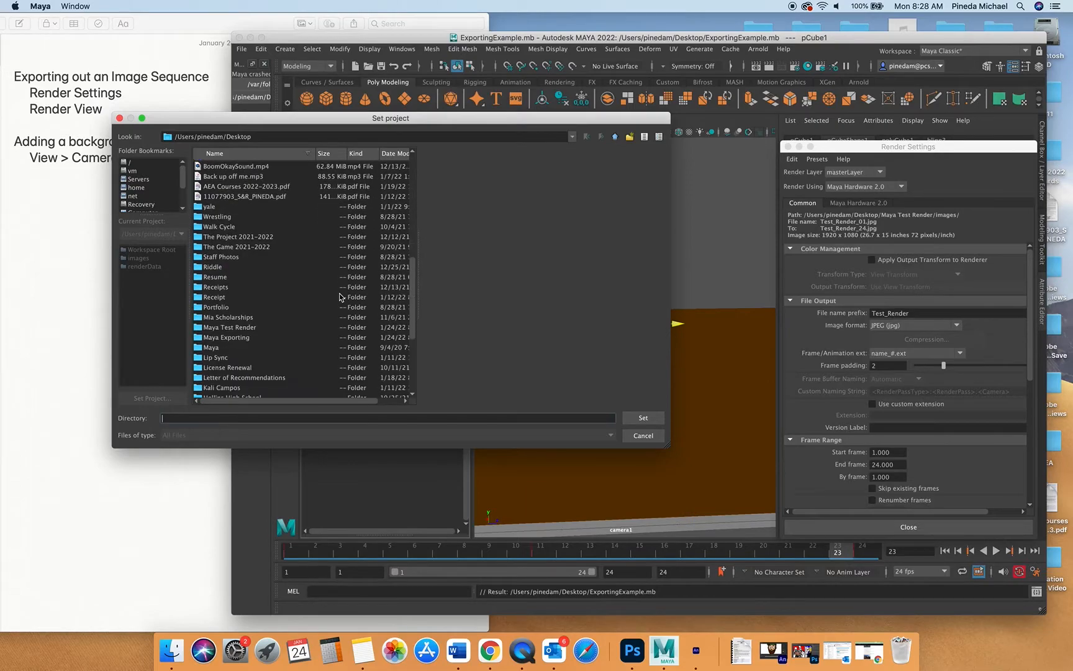
click(236, 339)
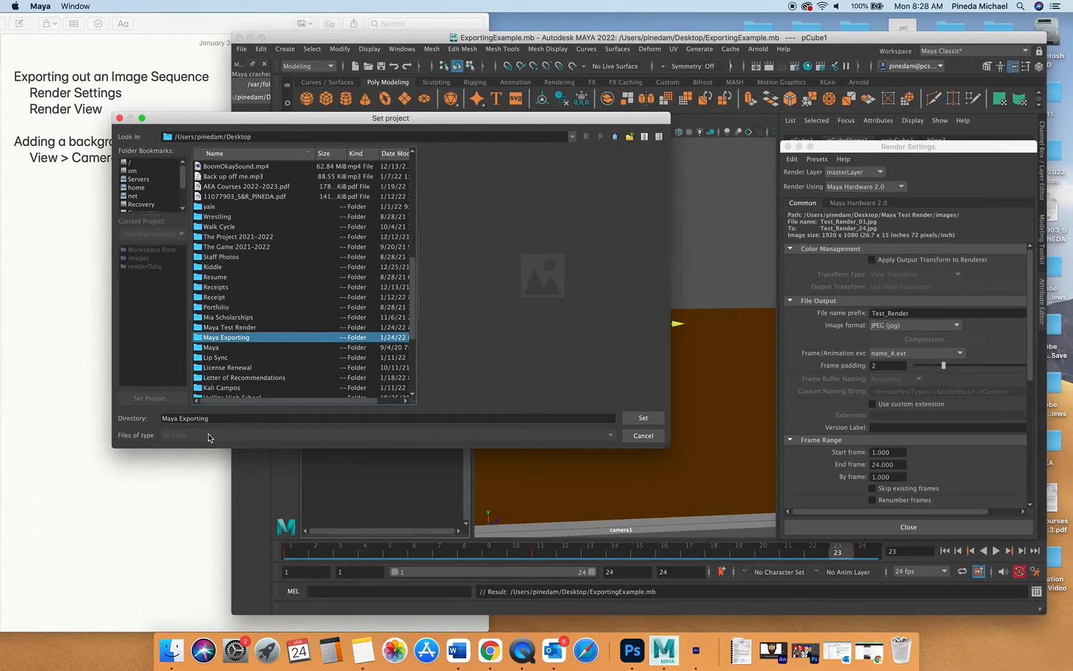
click(643, 418)
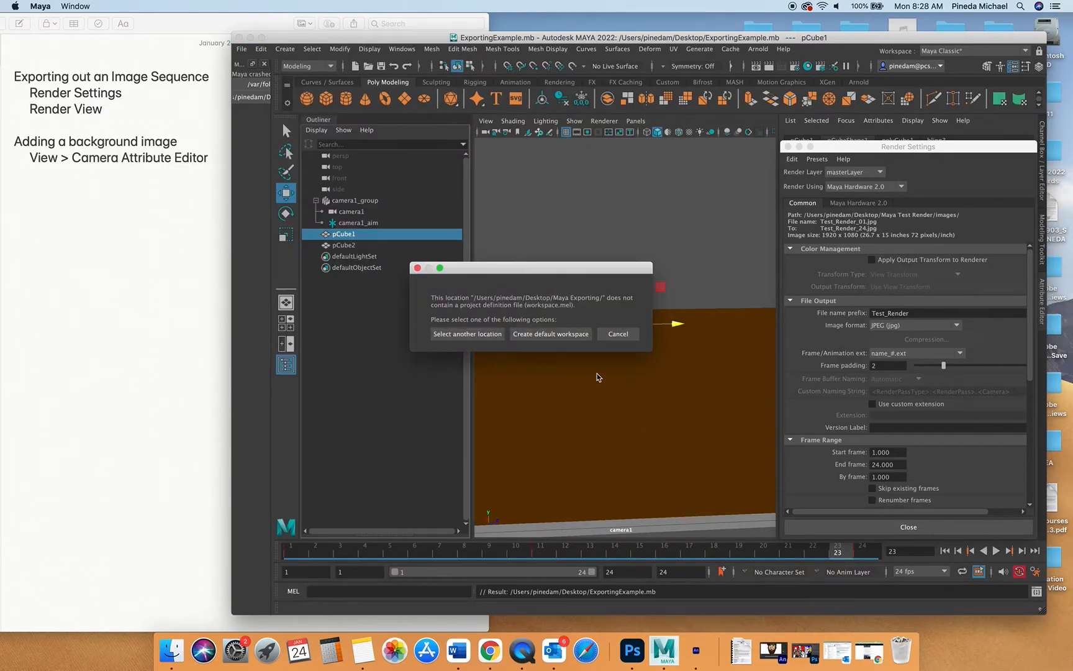
click(555, 339)
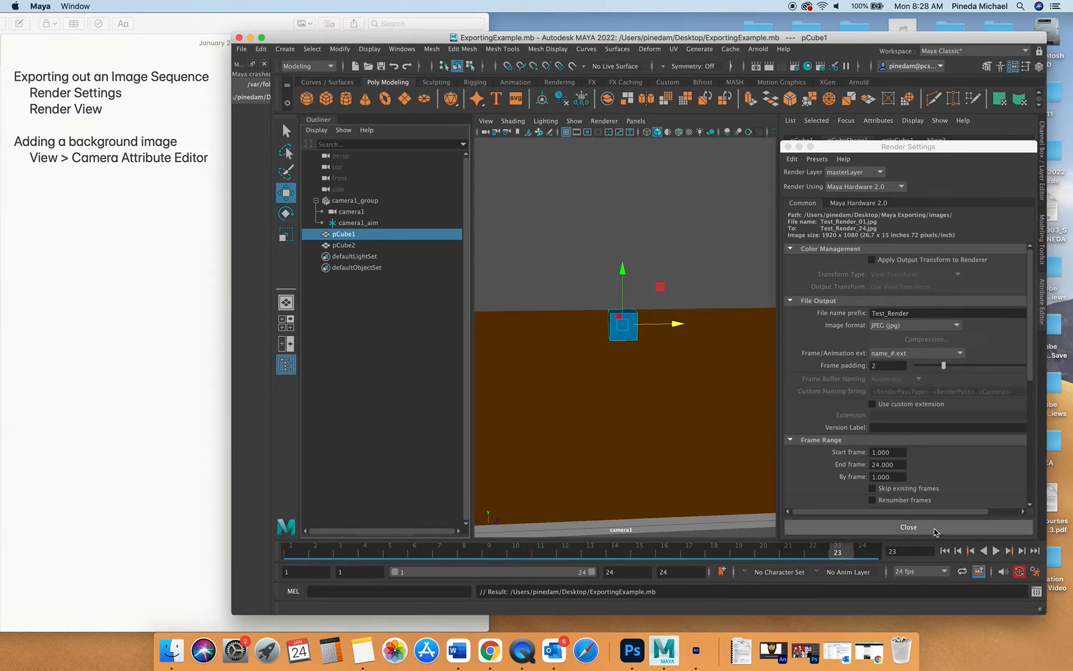
Step: Switch to Notes and highlight the Render Settings line, followed by the Render View line, in the export outline
click(118, 95)
drag(123, 92, 2, 92)
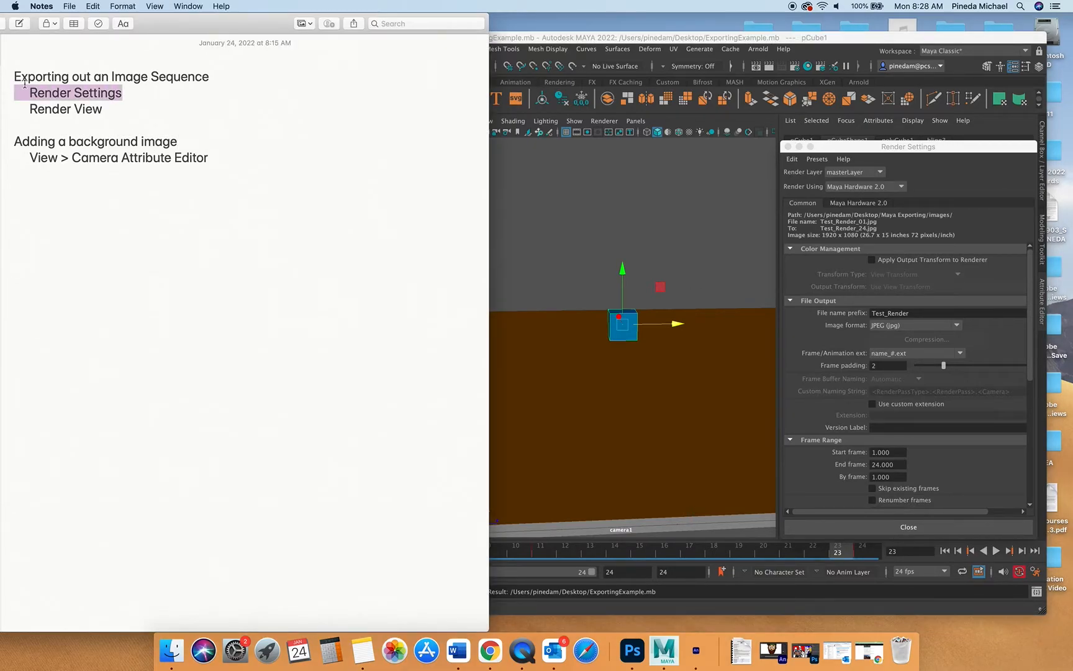
drag(139, 115, 13, 110)
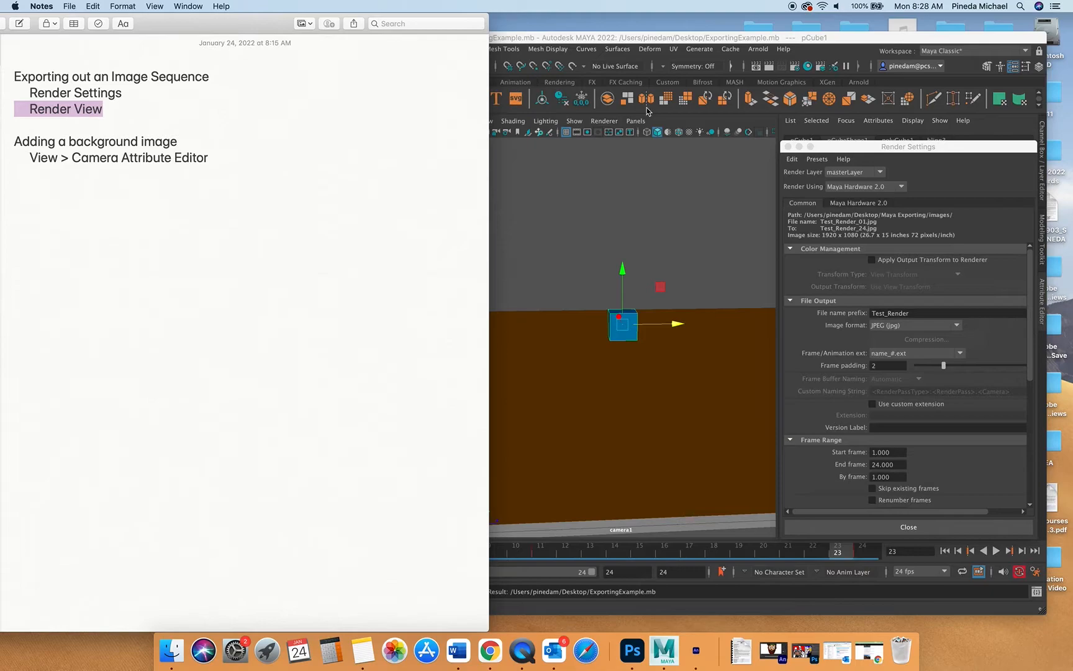
Step: Return to Maya, close the Render Settings, and open the Render View
click(775, 41)
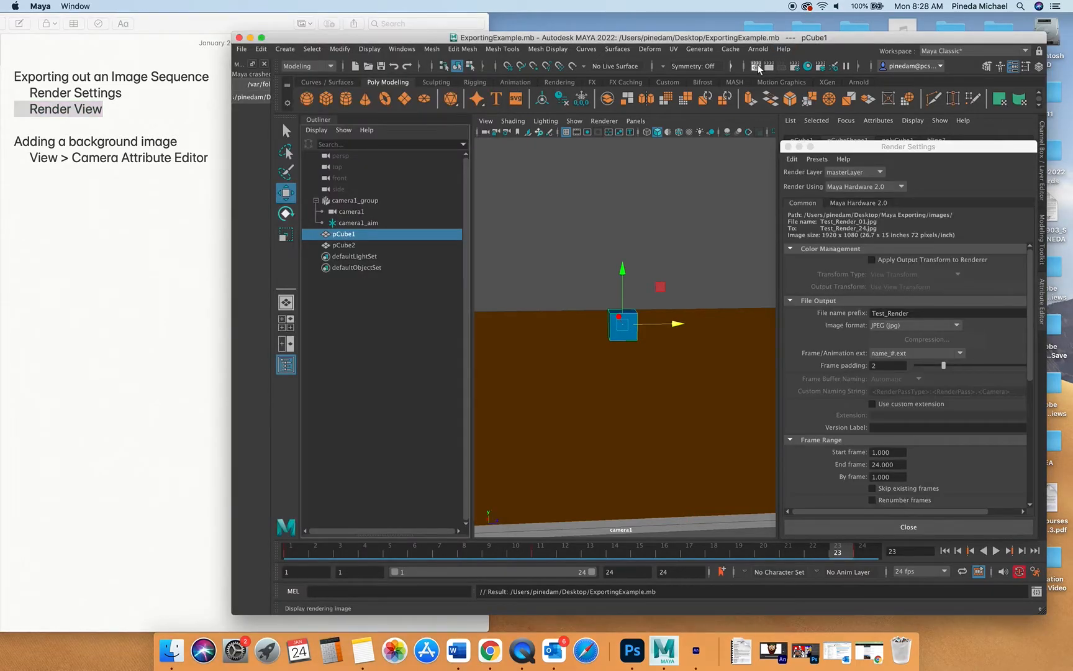
click(788, 147)
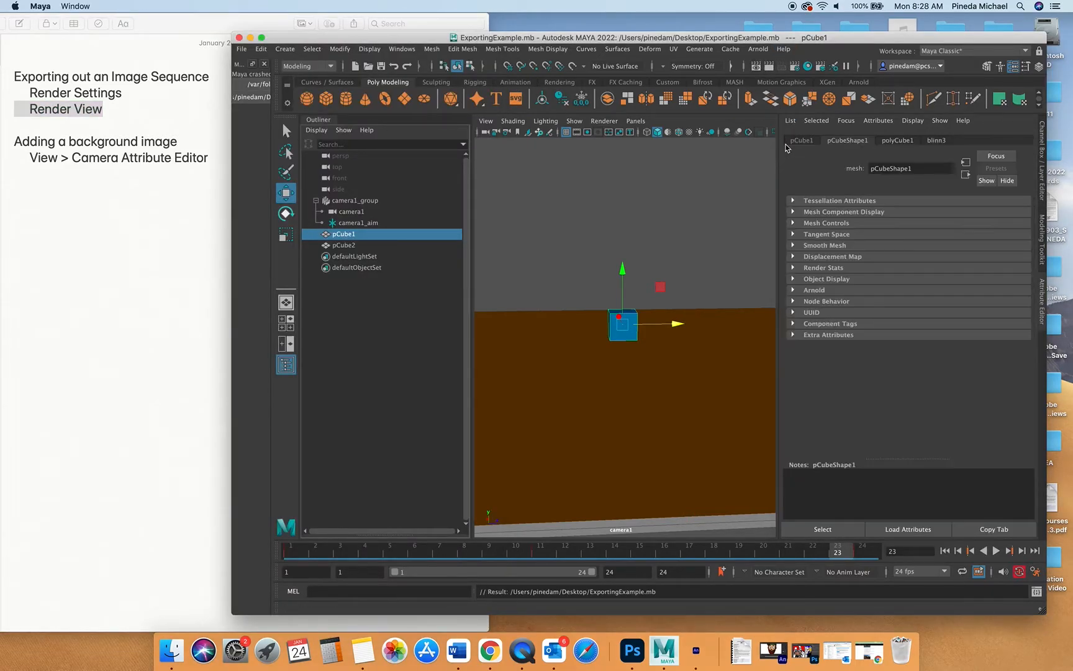
click(755, 66)
drag(544, 151, 685, 144)
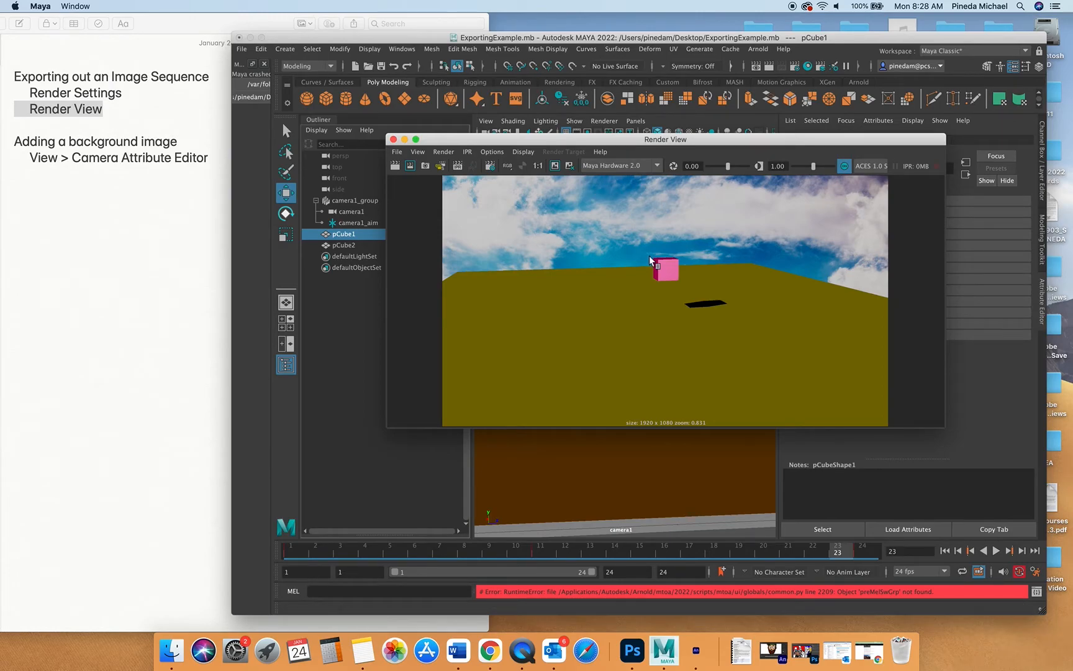
Step: Check the Render Sequence options in the Render View without rendering the sequence, and make a test render of the current frame
drag(565, 144, 621, 160)
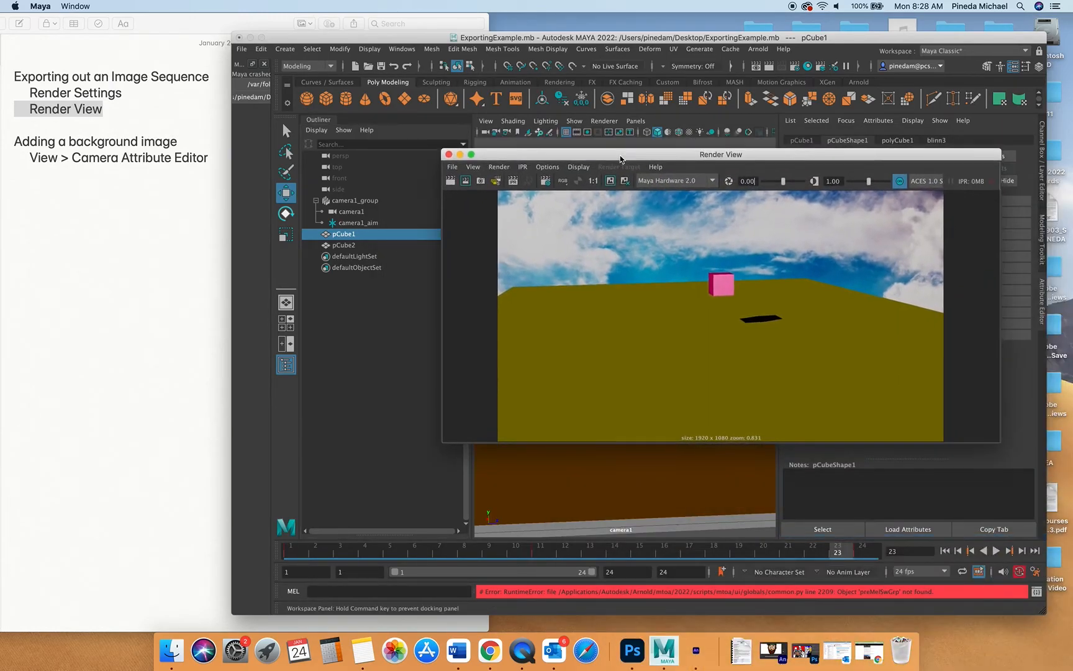
drag(463, 155, 430, 155)
click(468, 168)
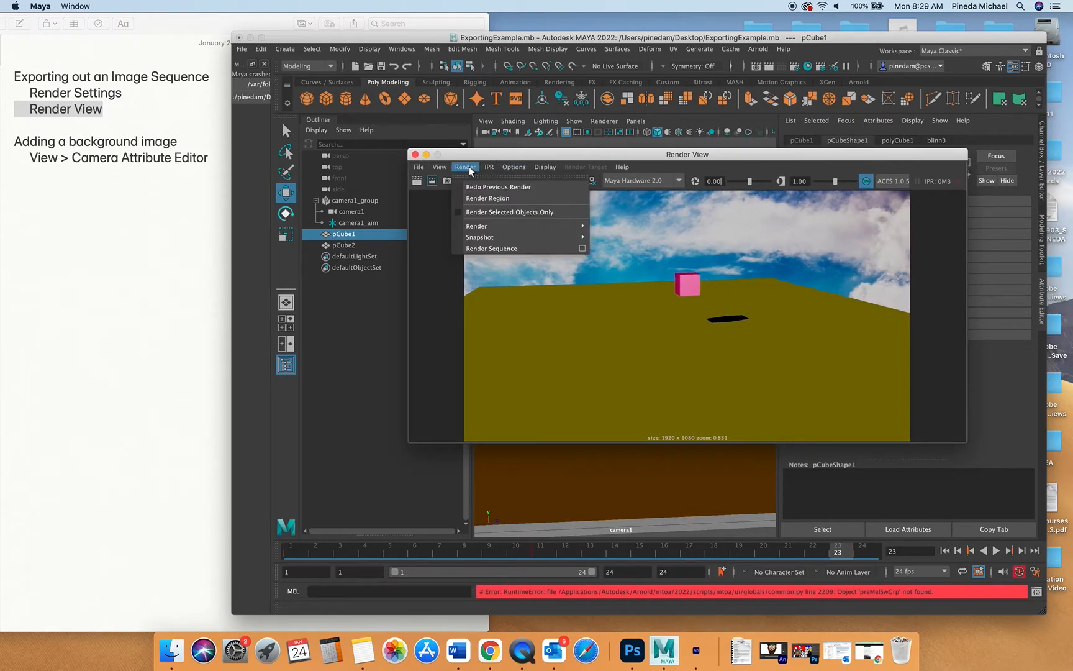
click(584, 249)
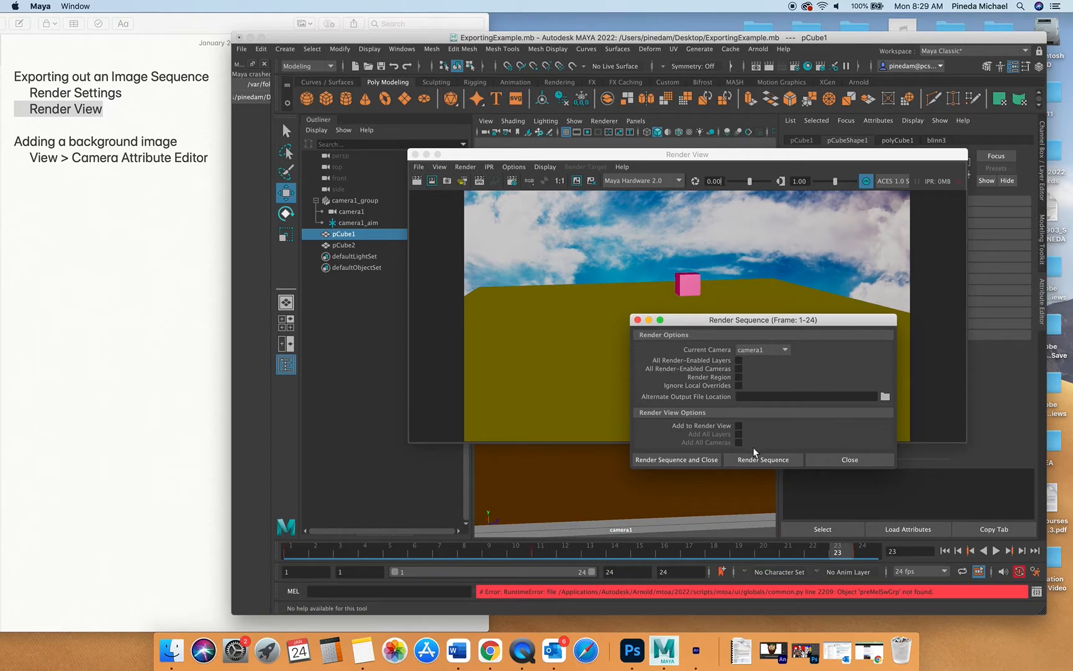
click(820, 458)
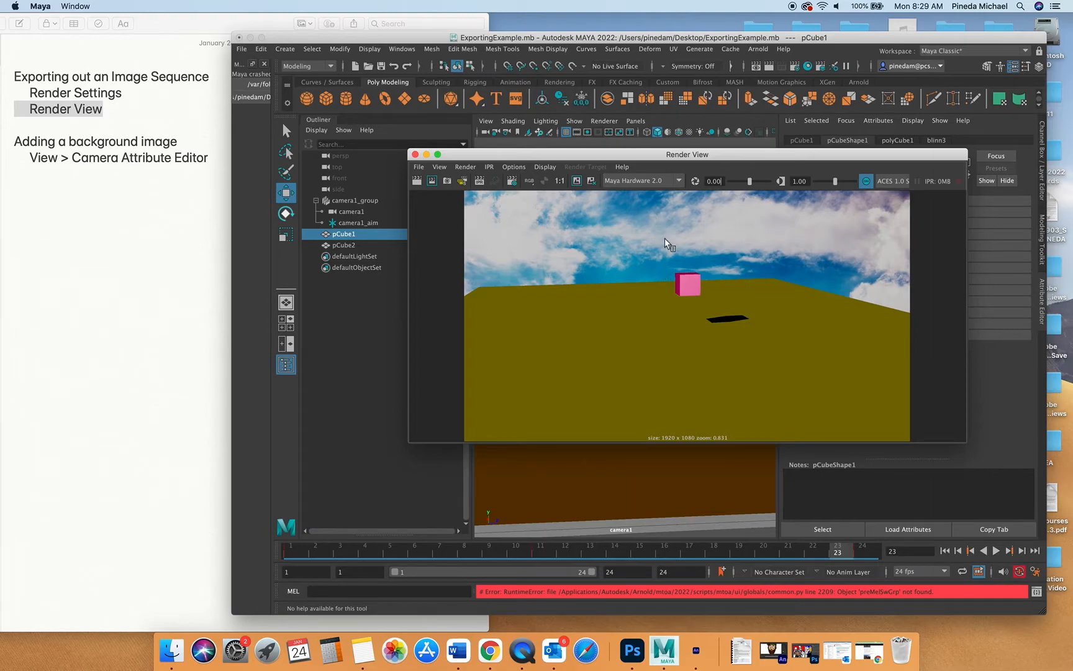
click(417, 180)
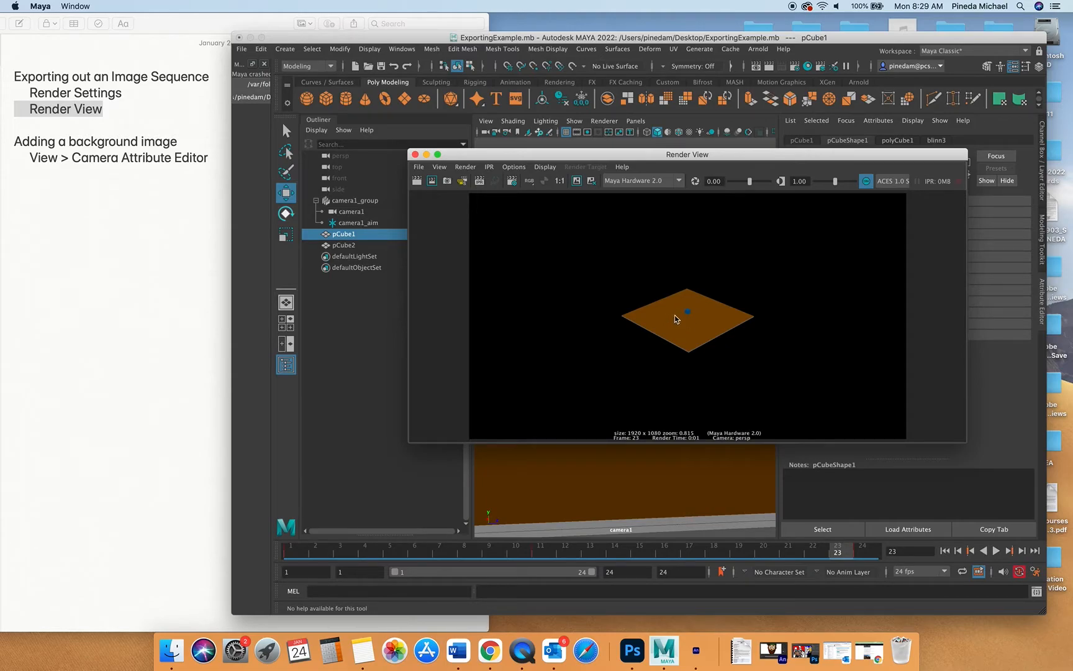
Step: Render the frame sequence with camera1 as the current camera, and close the Render Sequence options once it finishes
click(466, 167)
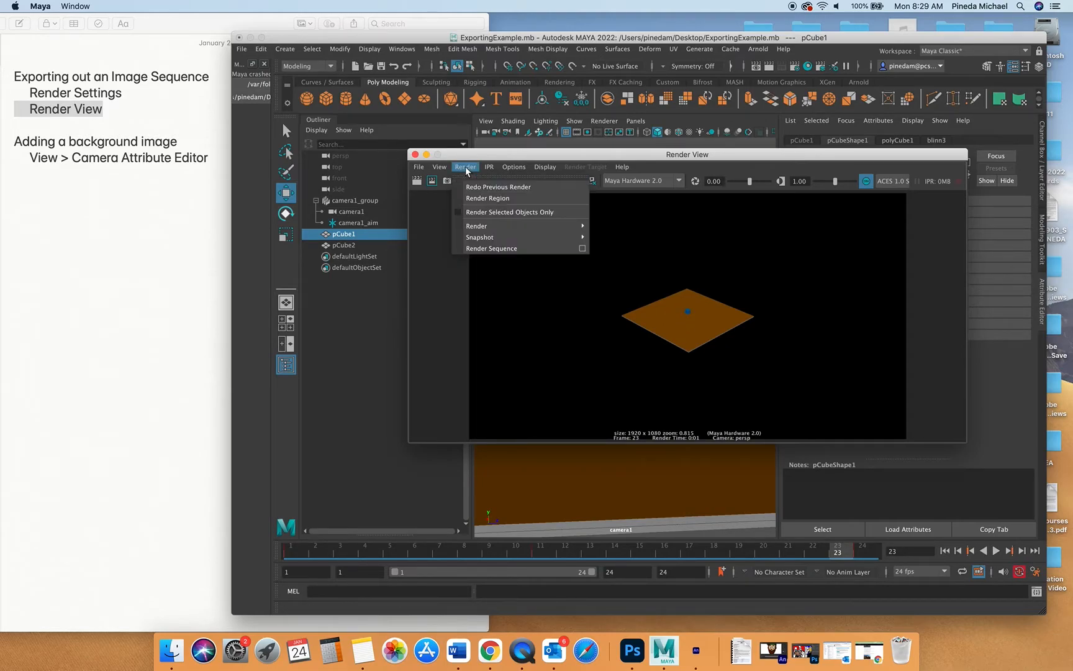
click(583, 249)
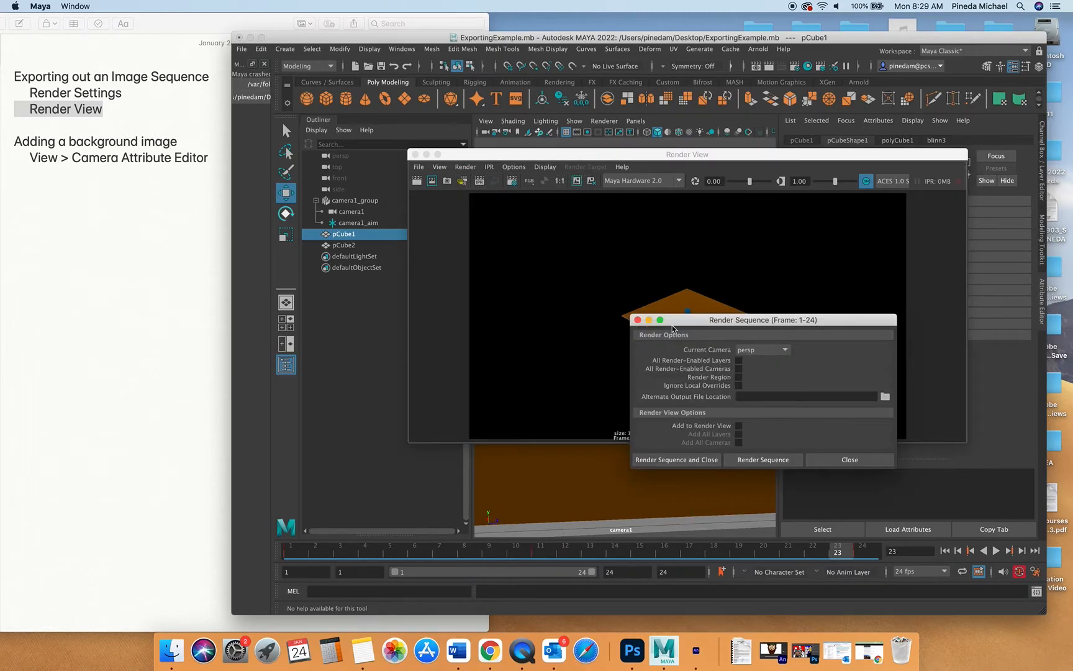
click(747, 352)
click(754, 365)
drag(742, 325, 744, 244)
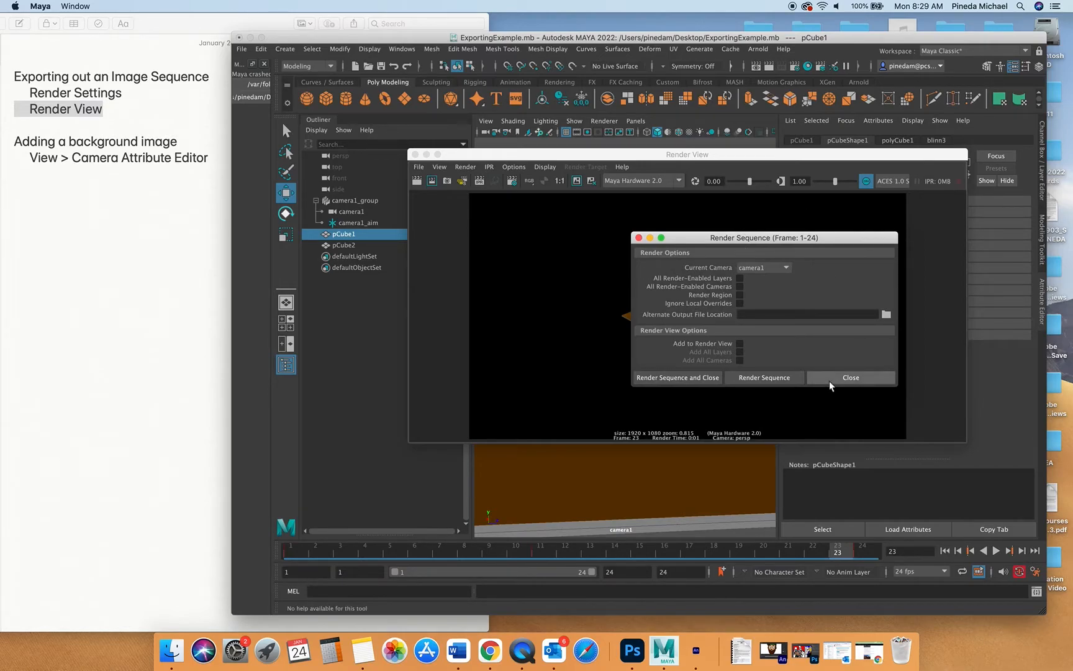
click(758, 377)
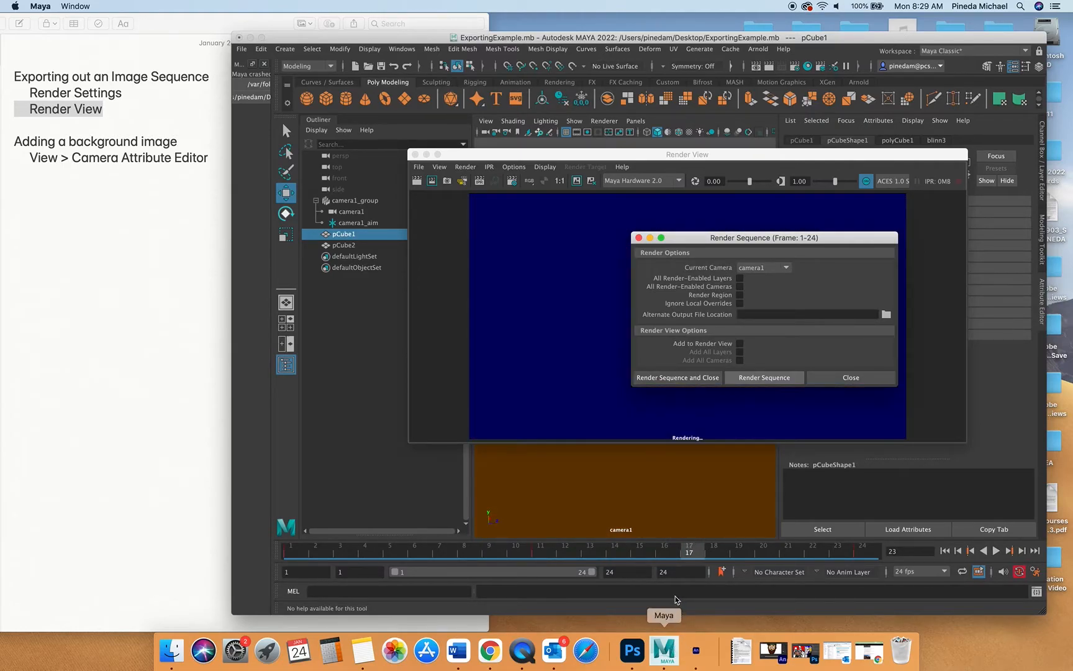
right_click(664, 649)
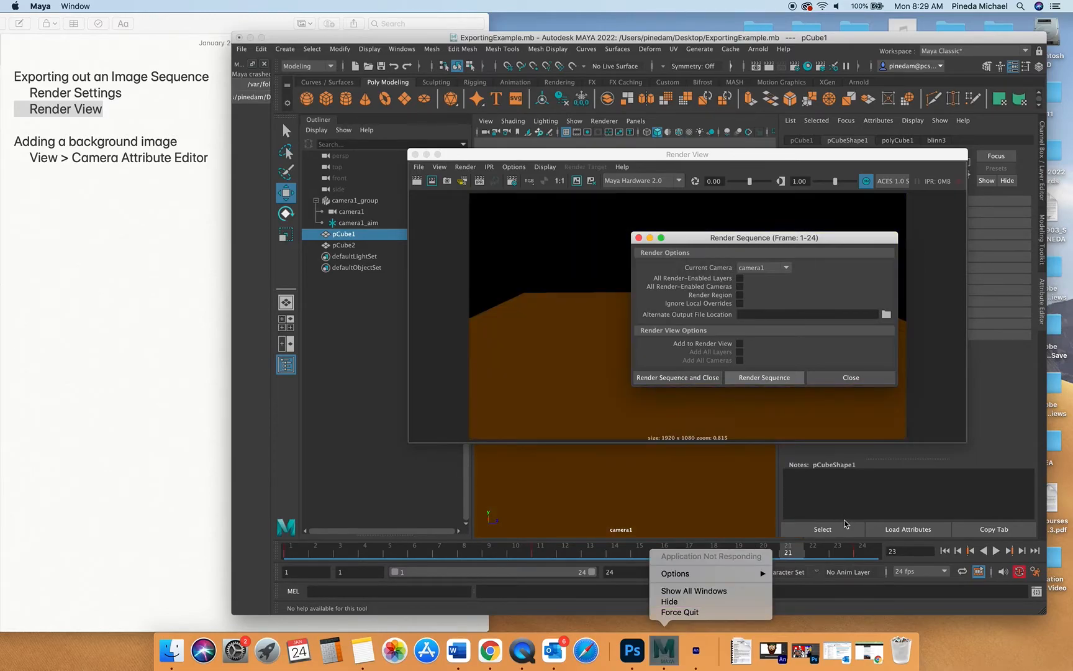
click(872, 608)
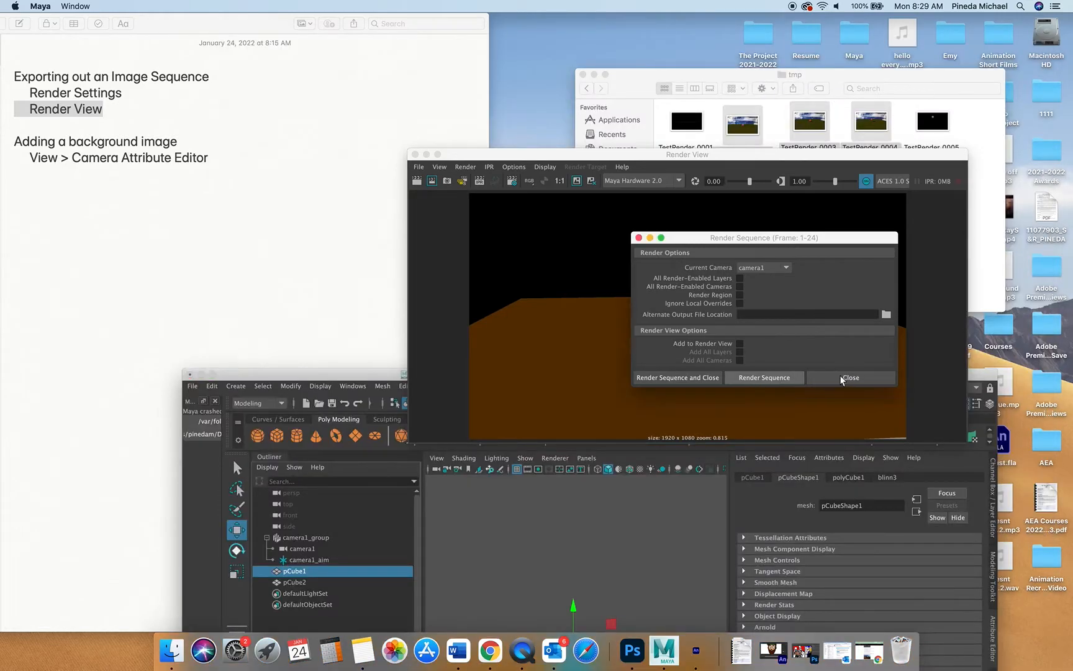
click(842, 377)
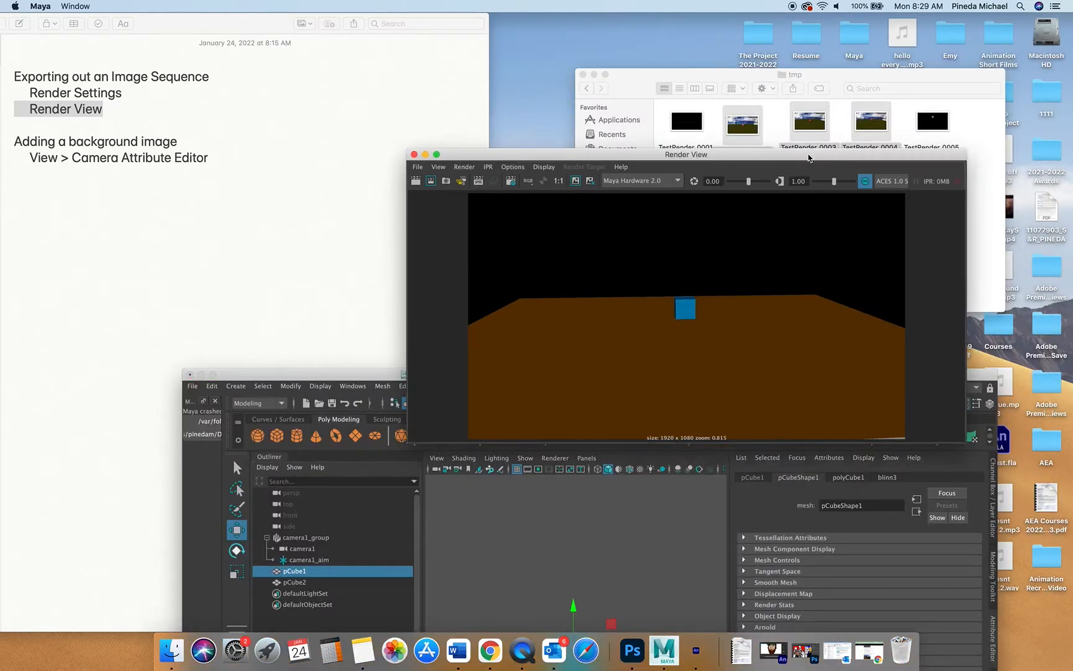
Step: Move the Maya windows aside in front of the Desktop and close the old Finder windows showing the earlier test render
drag(839, 155, 535, 155)
click(879, 180)
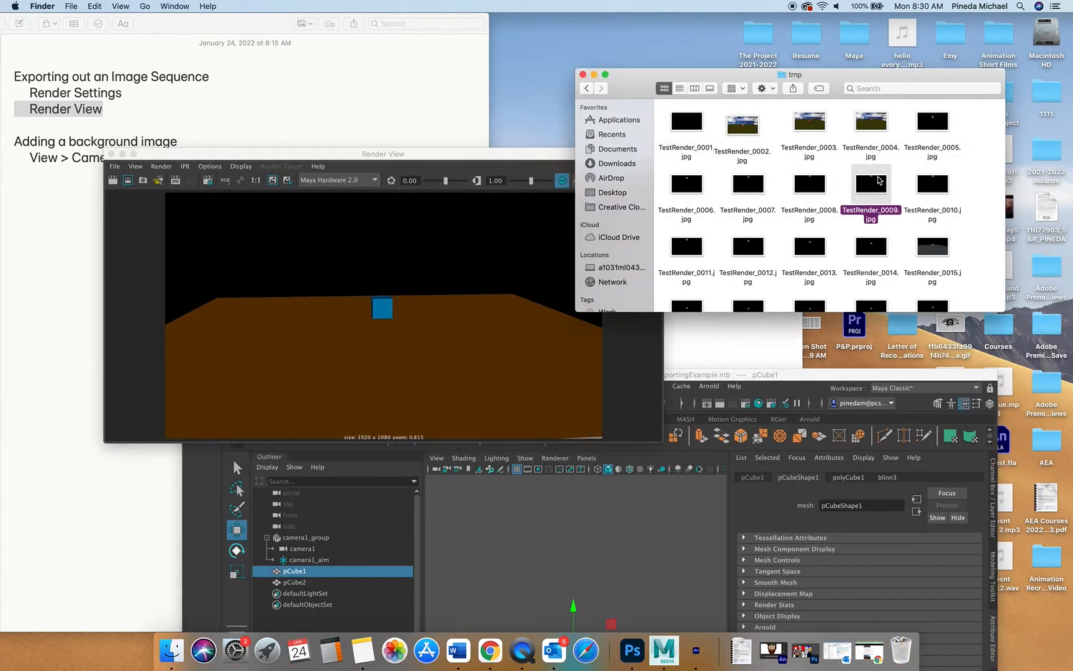
click(584, 75)
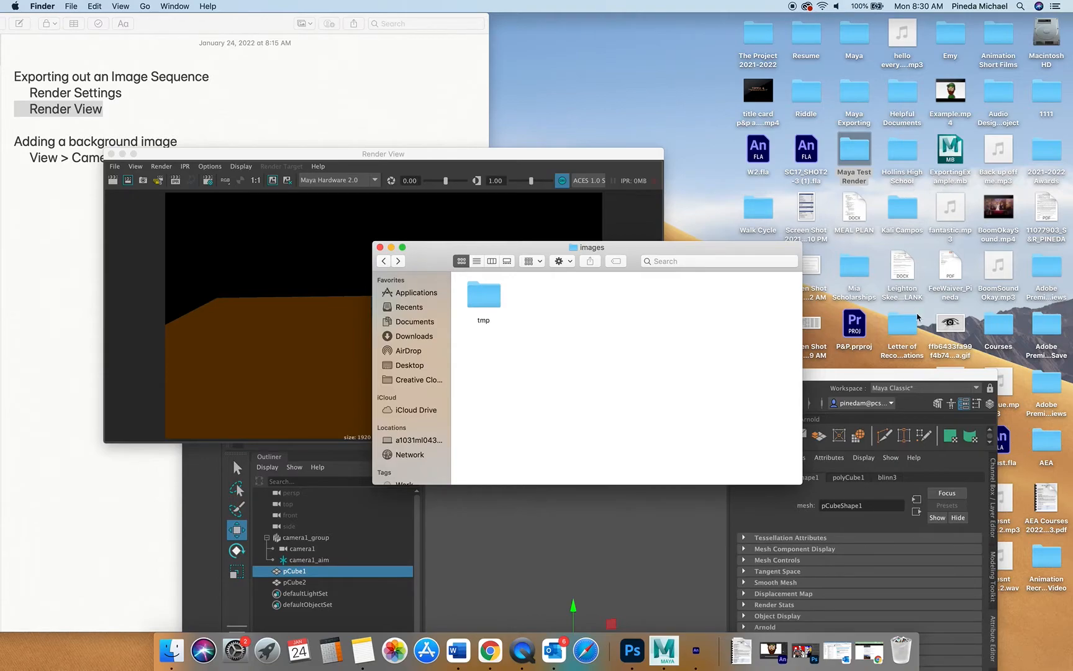
drag(902, 377, 635, 380)
click(696, 279)
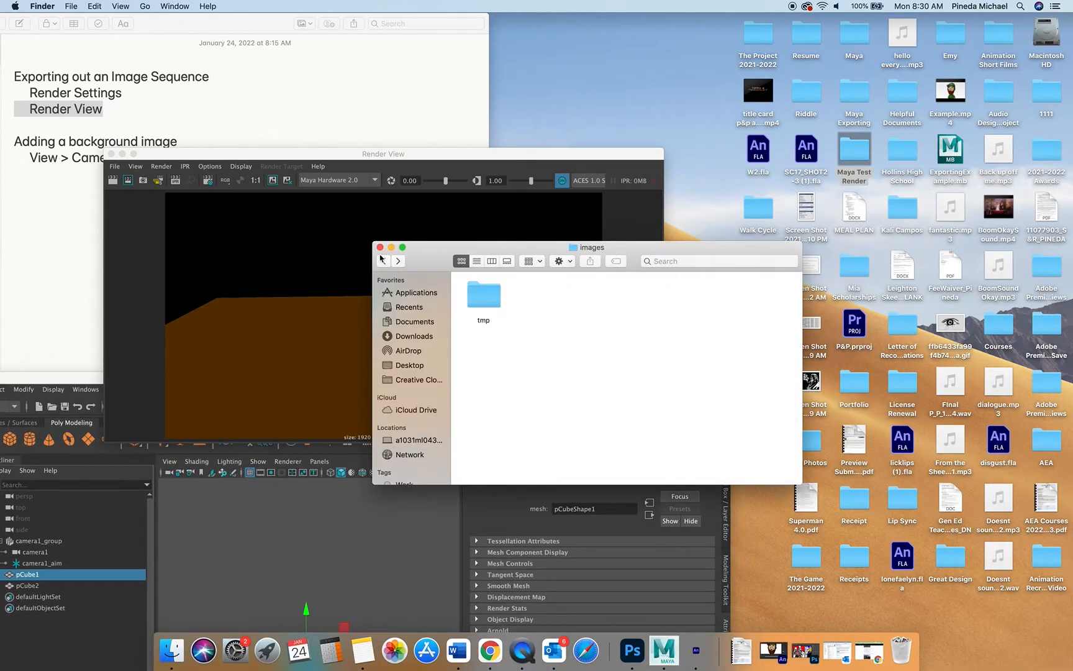
click(380, 247)
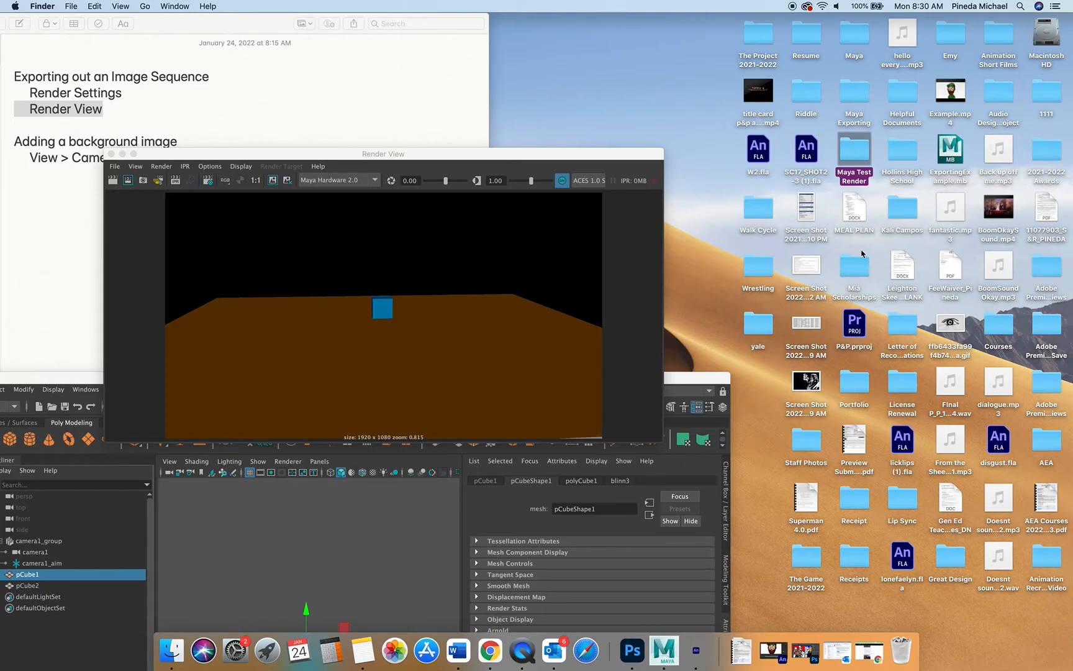
Step: Open the tmp folder inside the images folder of Maya Exporting on the Desktop and select all rendered JPEG frames
double_click(852, 89)
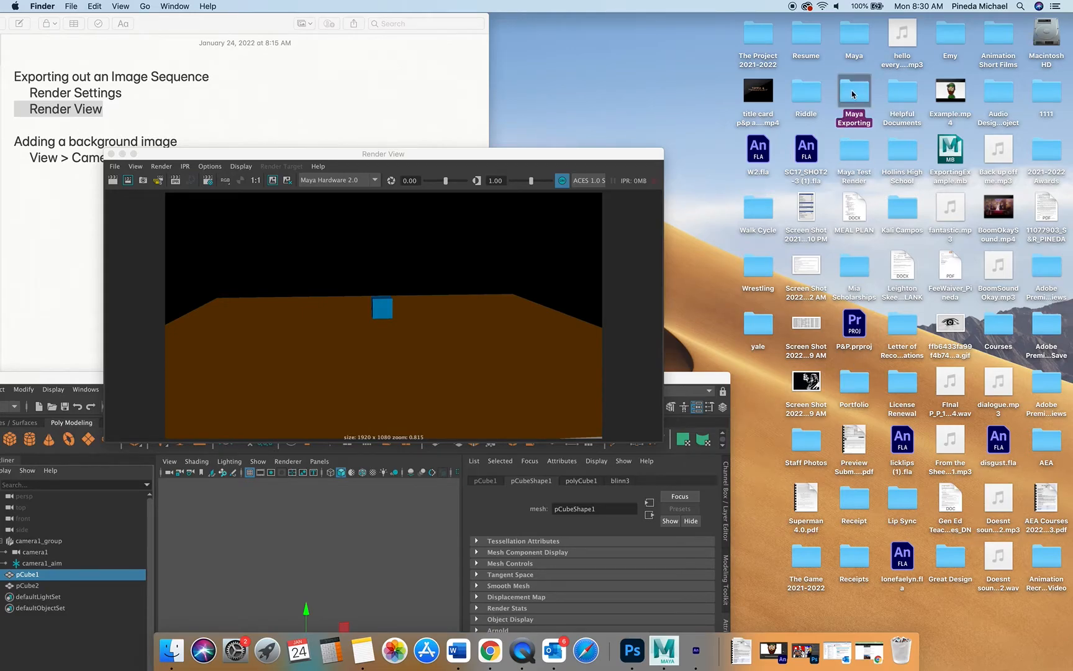
double_click(443, 168)
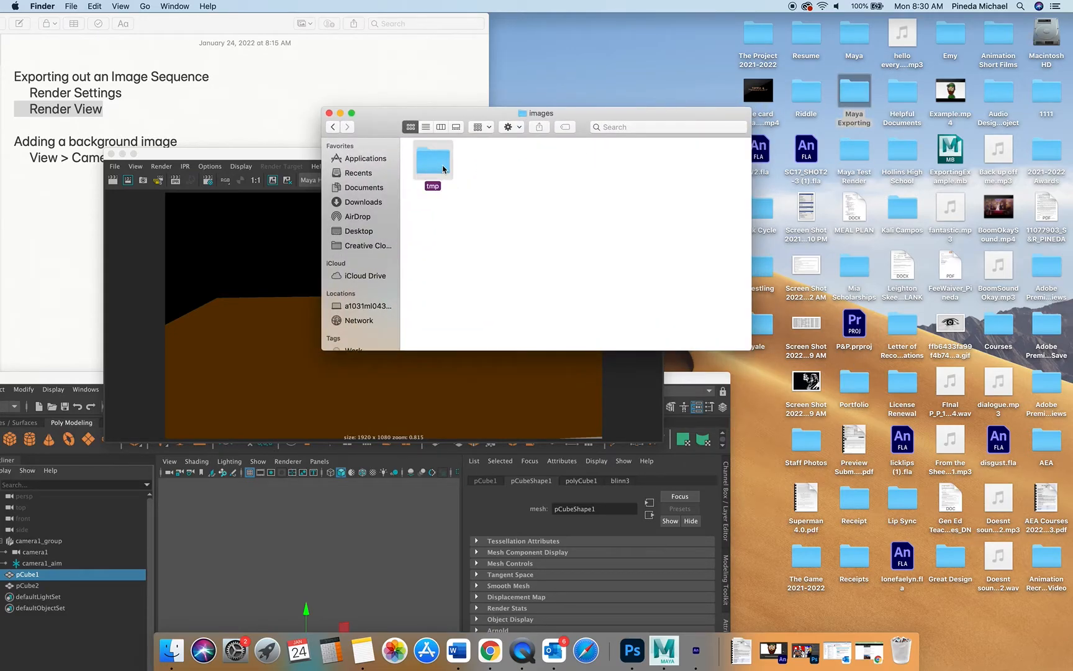
double_click(441, 166)
key(super+a)
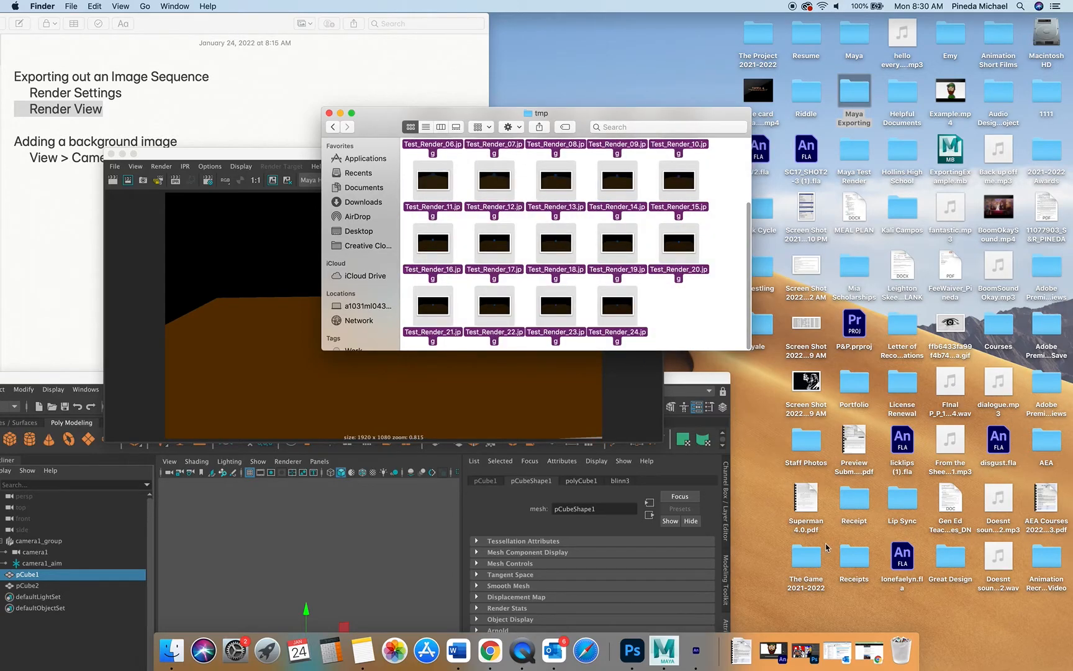
Step: Preview the selected Test_Render frames in Quick Look and scrub back and forth through the sequence to examine the cube and camera motion
key(space)
key(Right)
key(Right)
key(Right)
key(Right)
key(Right)
key(Right)
key(Right)
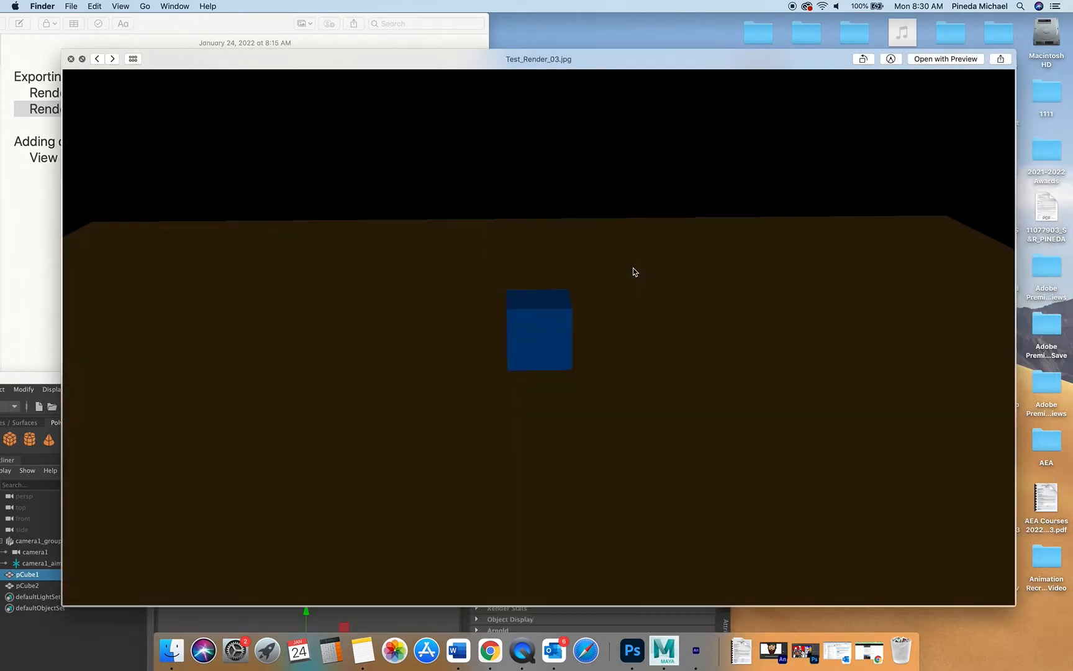
key(Right)
key(Right)
key(Right)
key(Right)
key(Right)
key(Right)
key(Right)
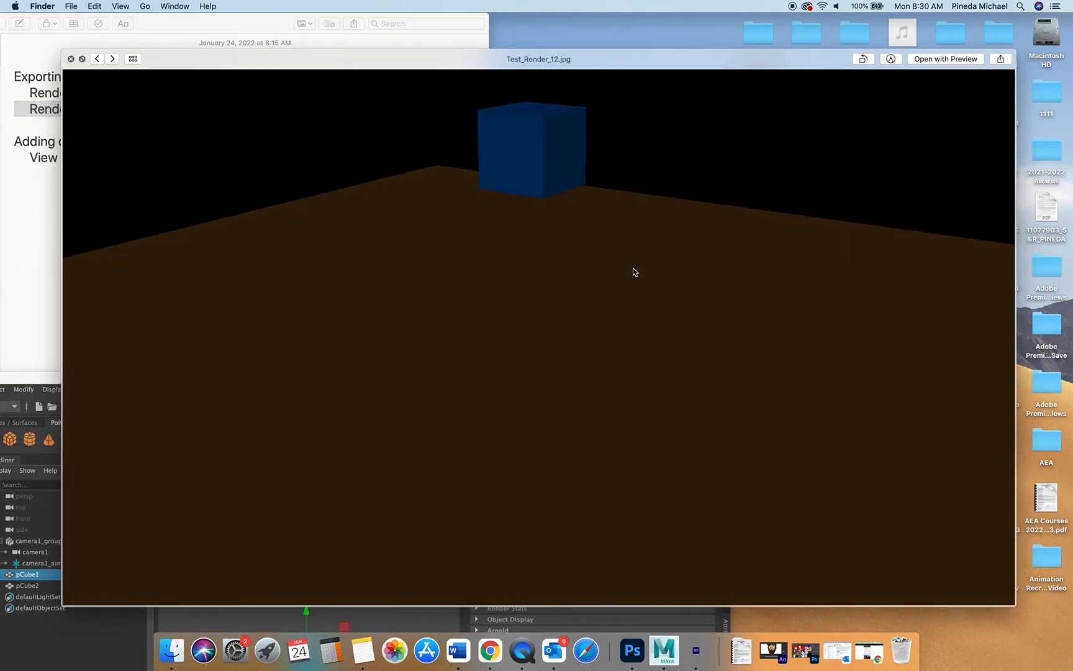
key(Right)
key(Right)
key(Right)
key(Right)
key(Right)
key(Right)
key(Right)
key(Right)
key(Right)
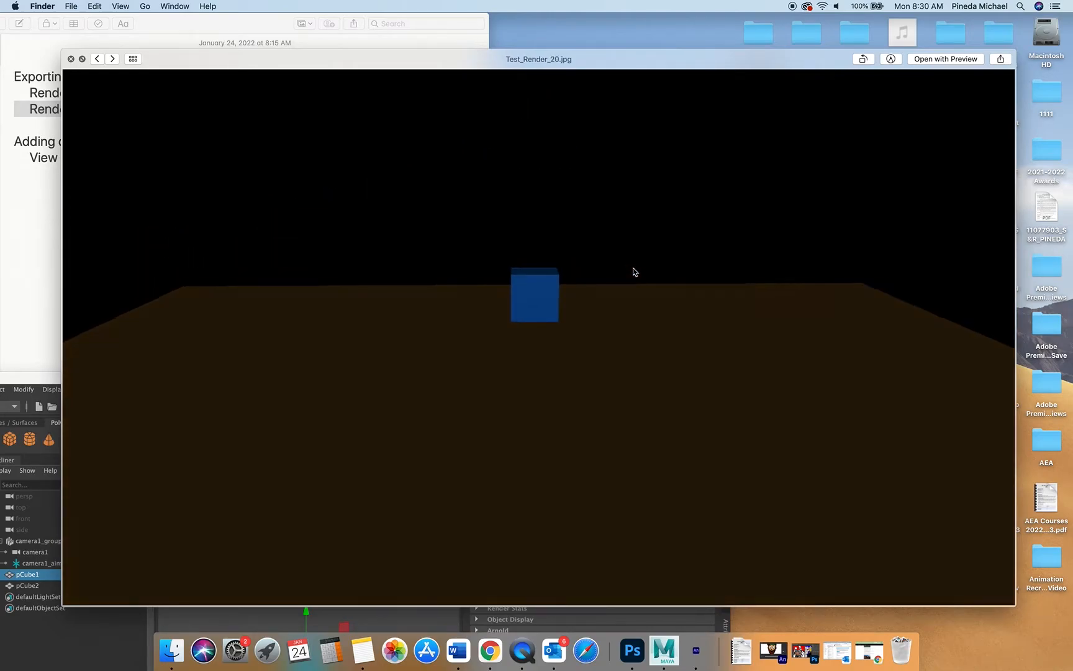
key(Left)
key(Left)
key(Left)
key(Left)
key(Left)
key(Left)
key(Left)
key(Left)
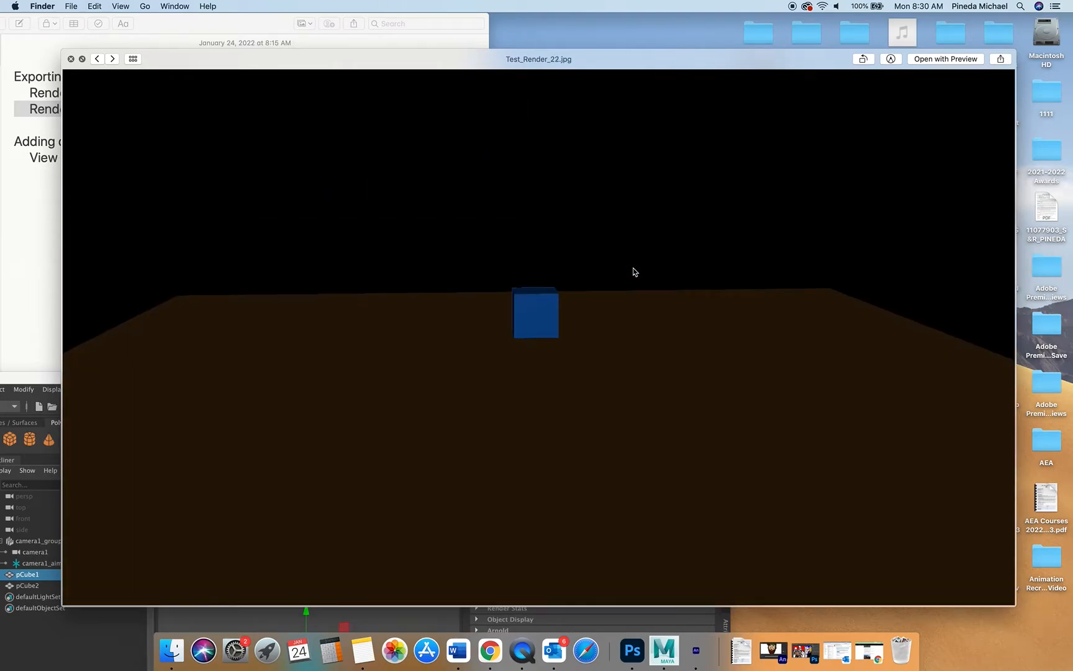
key(Left)
key(Left)
key(Left)
key(Left)
key(Left)
key(Left)
key(Left)
key(Left)
key(Left)
key(Left)
key(Left)
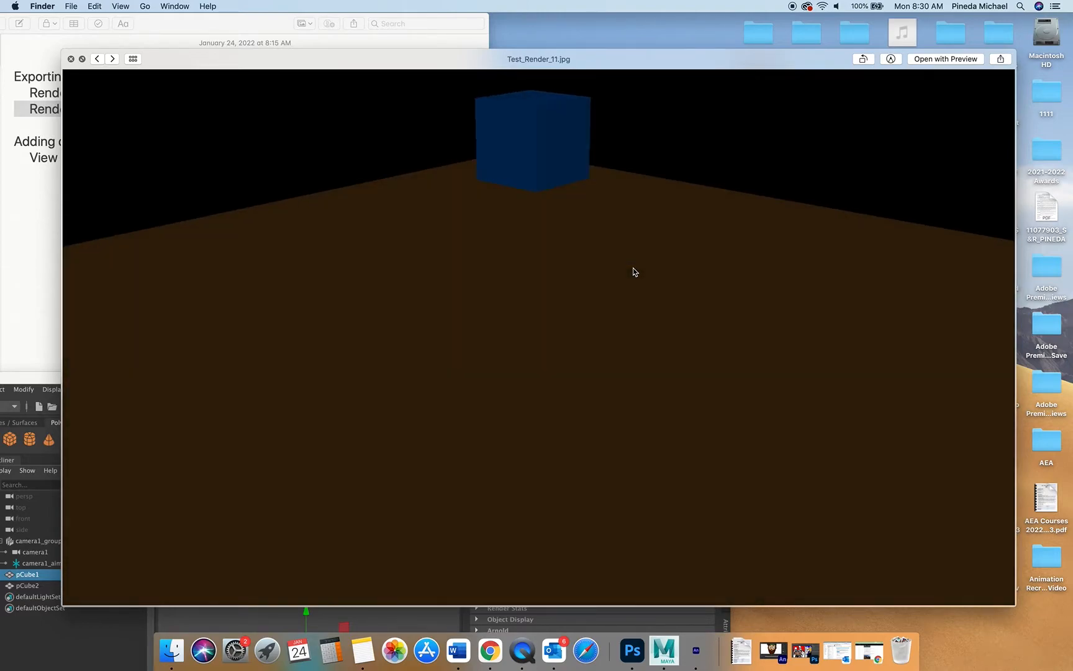
key(Right)
key(Right)
key(Right)
key(Right)
key(Right)
key(Right)
key(Right)
key(Right)
key(Right)
key(Right)
key(Right)
key(Right)
key(Right)
key(Right)
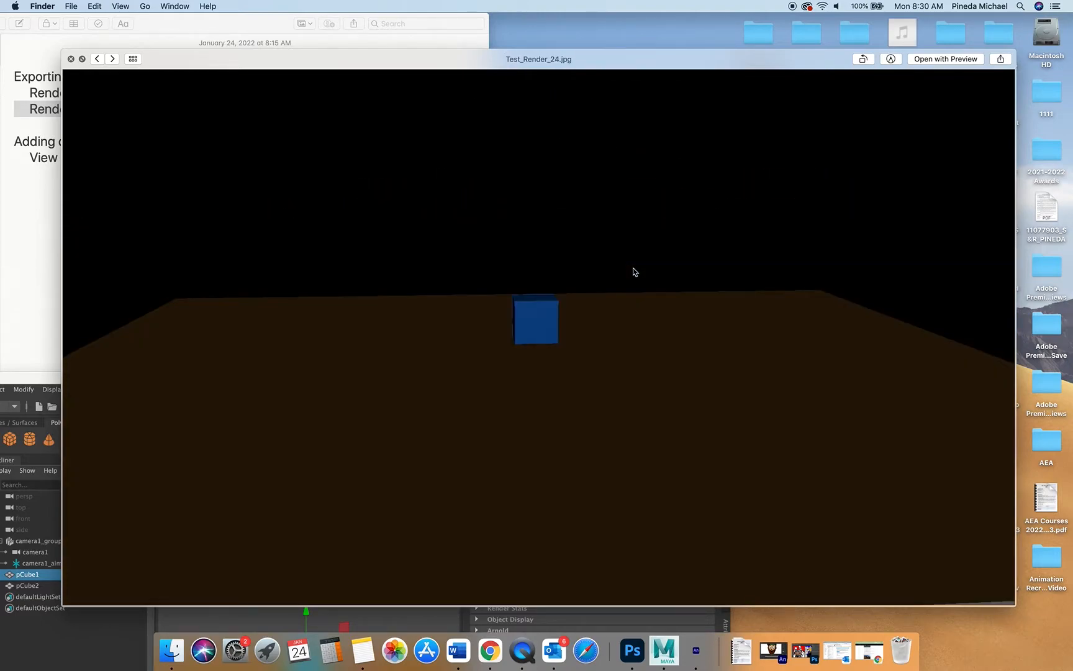
key(Left)
key(Left)
key(Left)
key(Left)
key(Left)
key(Left)
key(Left)
key(Left)
key(Left)
key(Left)
key(Left)
key(Left)
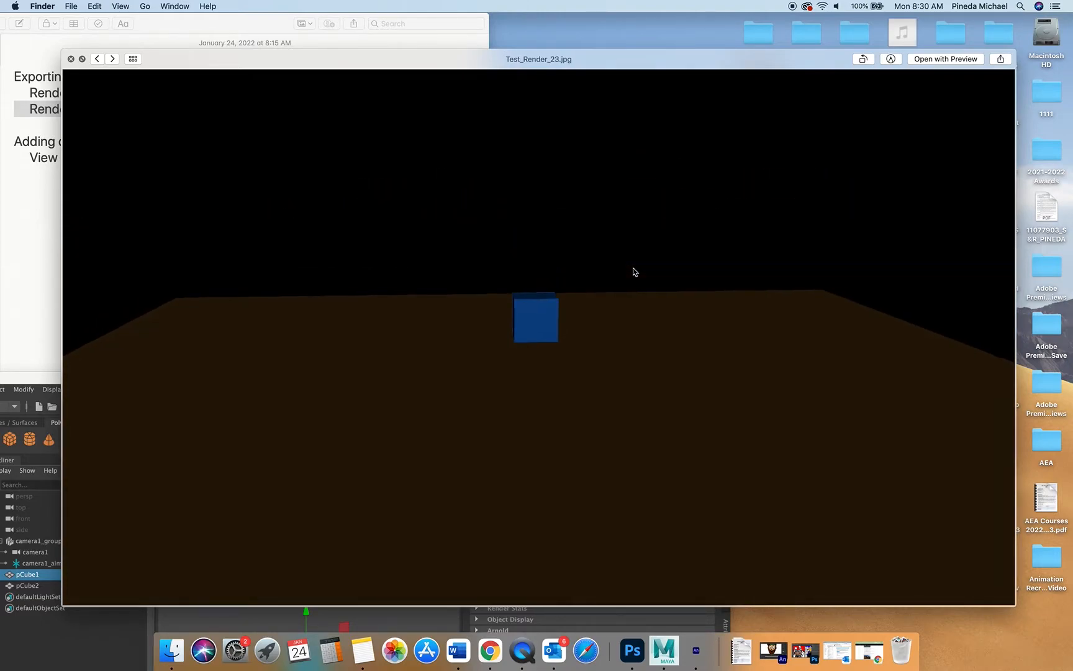
key(Right)
key(Right)
key(Right)
key(Right)
key(Right)
key(Right)
key(Right)
key(Right)
key(Right)
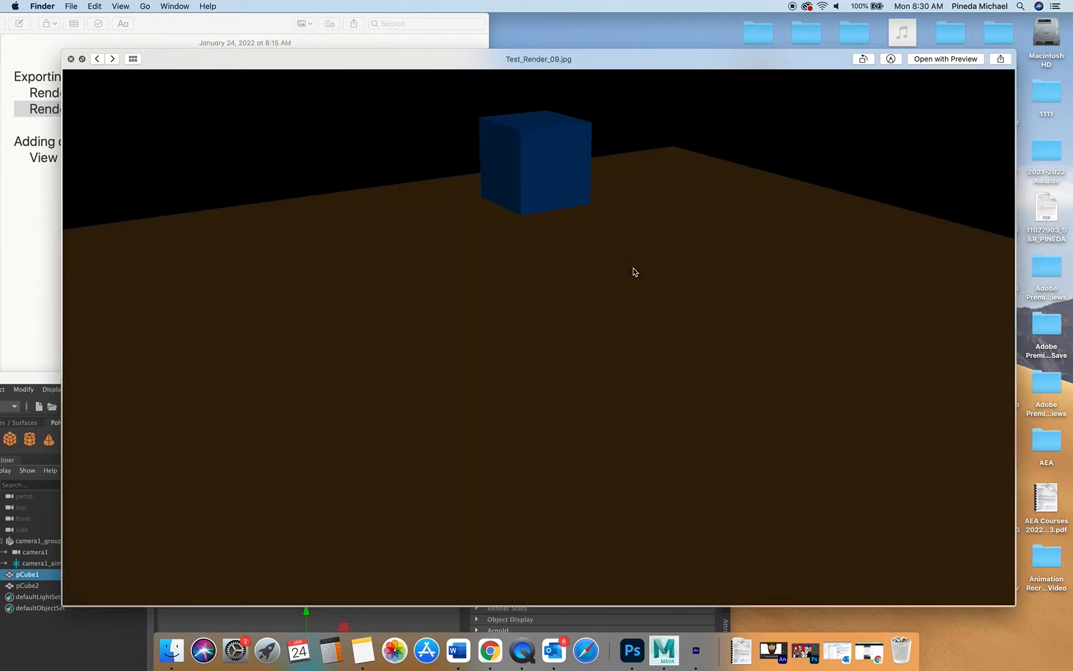
key(Left)
key(Left)
key(Left)
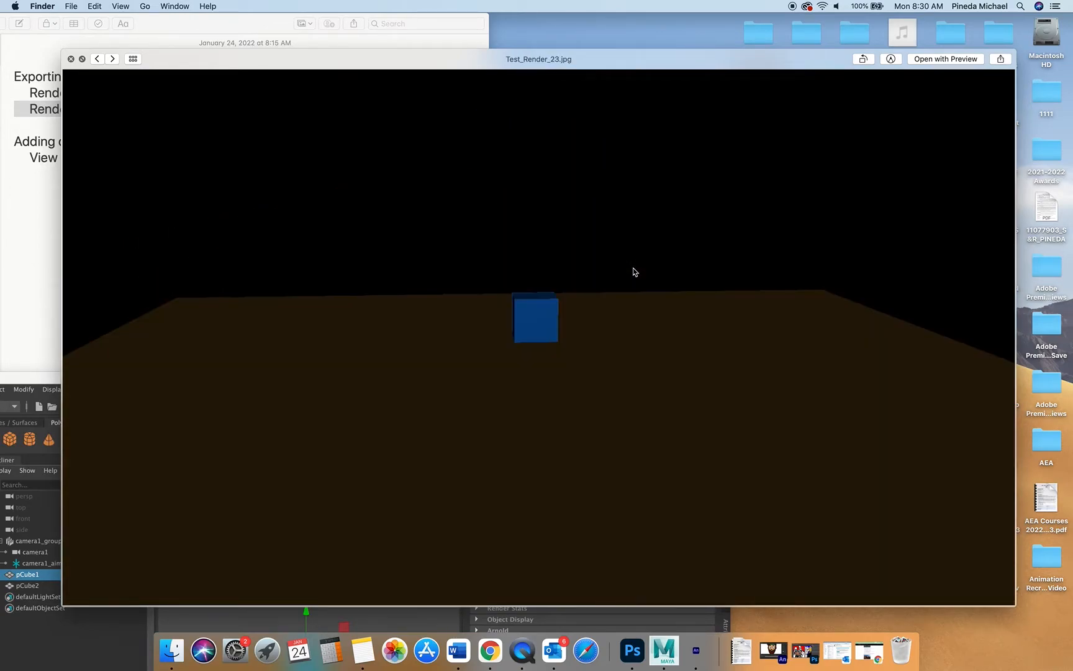
key(Right)
key(Right)
key(Right)
key(Right)
key(Right)
key(Right)
key(Right)
key(Right)
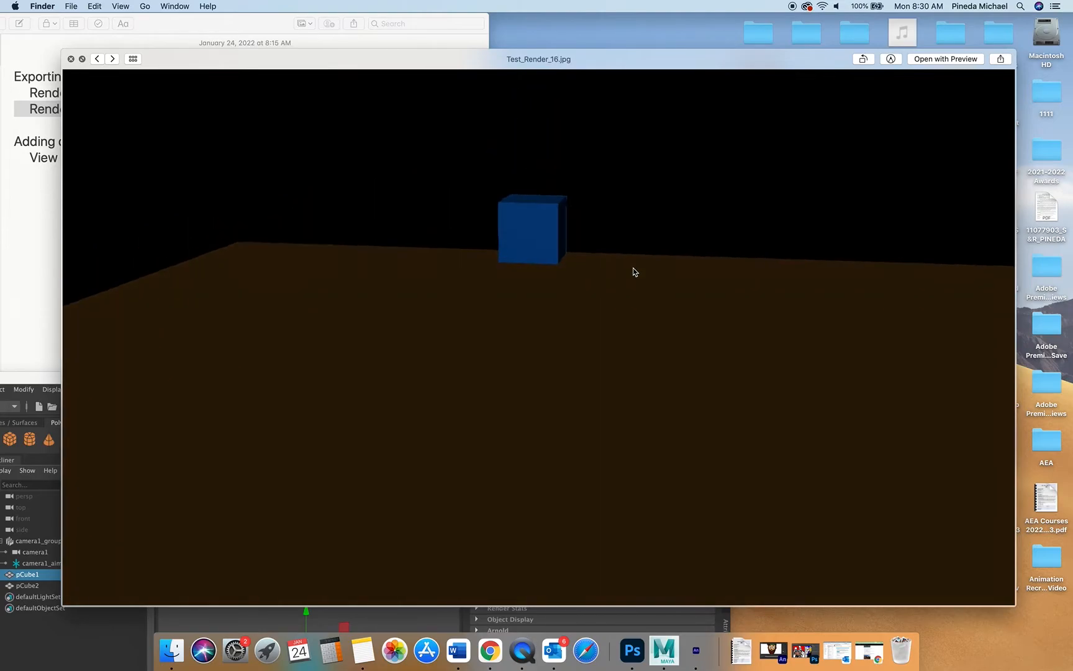
key(Left)
key(Left)
key(Left)
key(Left)
key(Left)
key(Left)
key(Left)
key(Left)
key(Left)
key(Left)
key(Left)
key(Left)
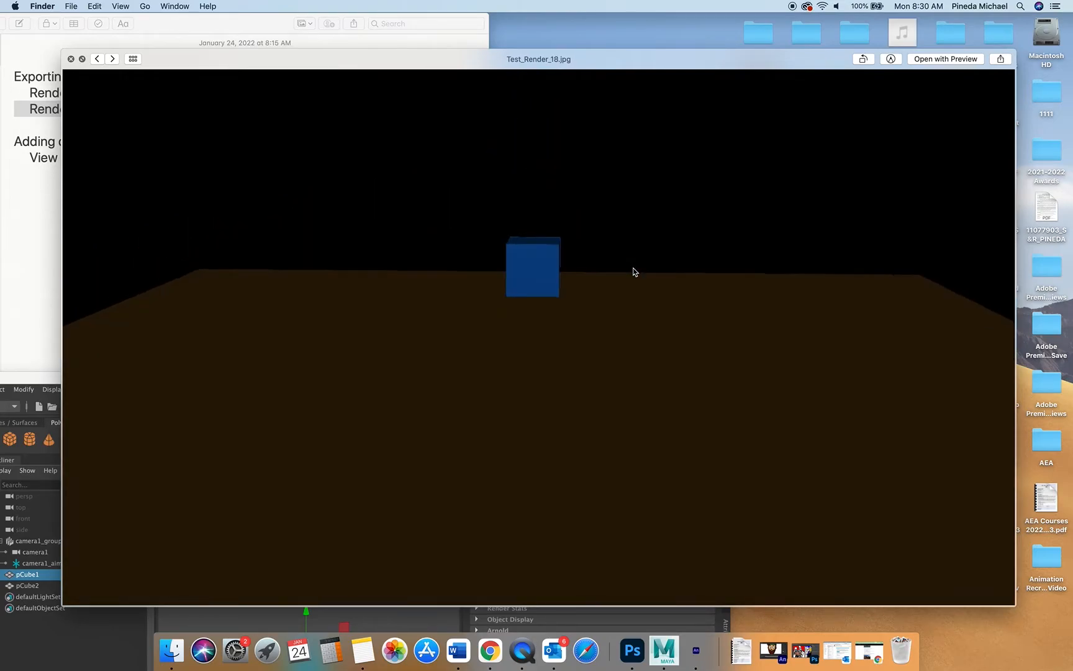
key(Right)
key(Right)
key(Right)
key(Right)
key(Right)
key(Right)
key(Right)
key(Right)
key(Right)
key(Right)
key(Right)
key(Right)
key(Right)
key(Right)
key(Right)
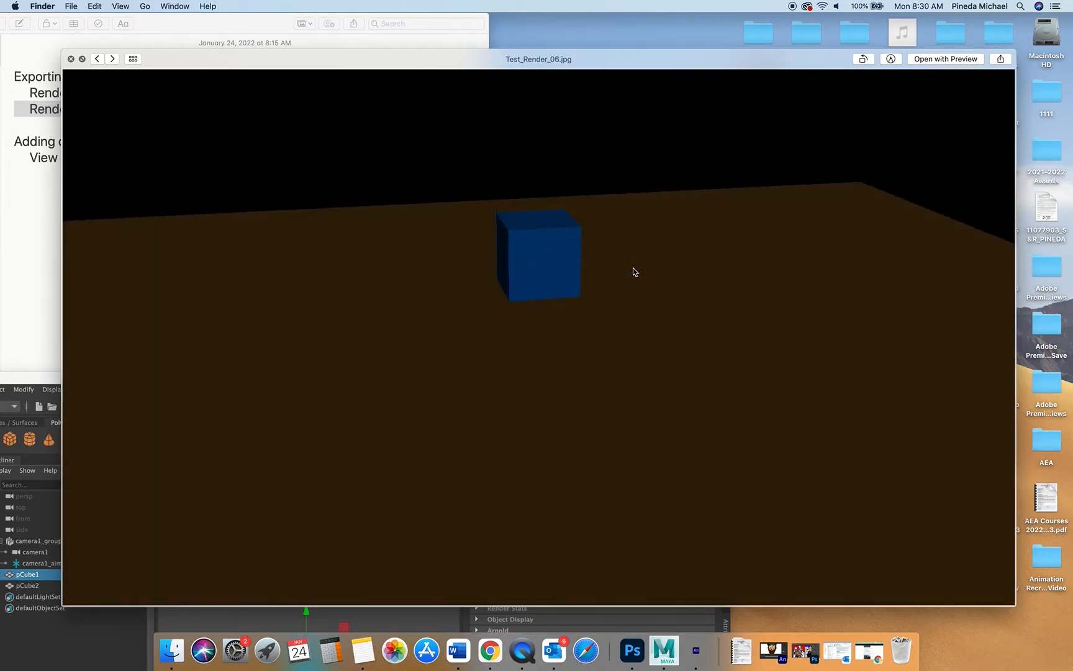
key(Left)
key(Left)
key(Left)
key(Left)
key(Left)
key(Left)
key(Left)
key(Left)
key(Left)
key(Left)
key(Left)
key(Left)
key(Left)
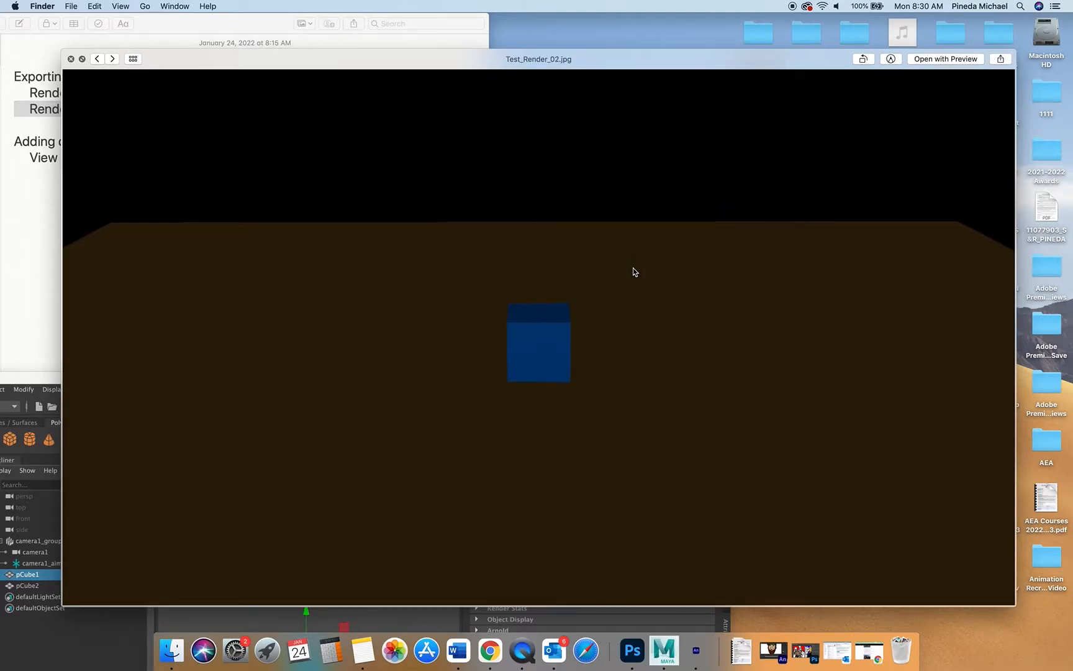
Step: Step forward and backward through the rendered Test_Render frames to examine the black background behind the moving cube, and close the preview
key(Right)
key(Right)
key(Right)
key(Right)
key(Right)
key(Right)
key(Right)
key(Right)
key(Right)
key(Right)
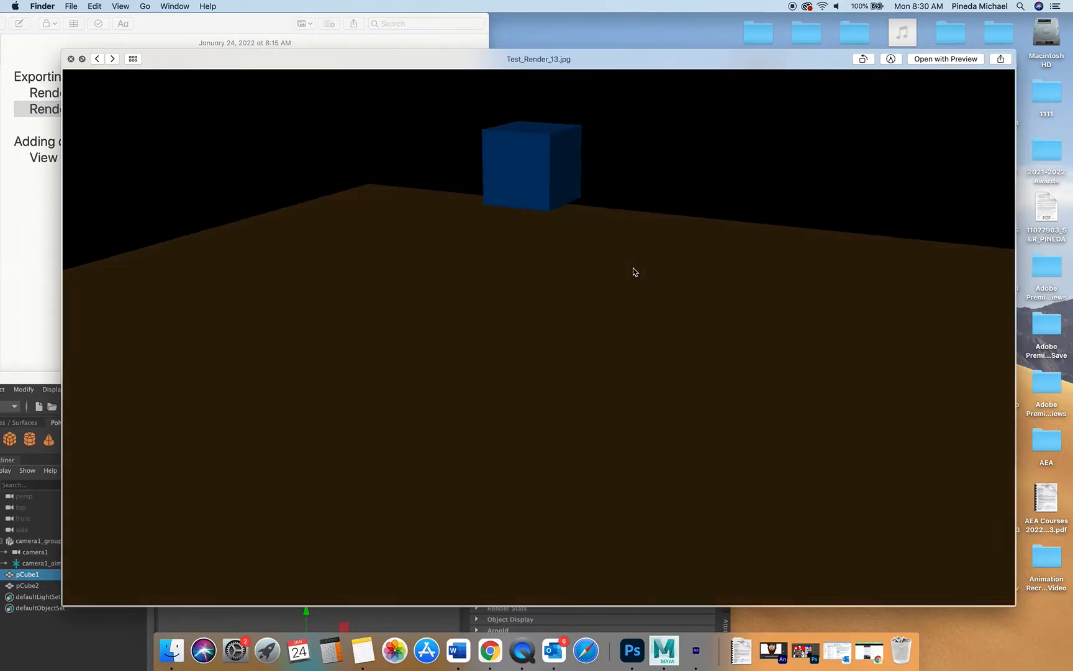
key(Left)
key(Left)
key(Left)
key(Left)
key(Left)
key(Left)
key(Left)
key(Left)
key(Left)
key(Left)
key(Left)
key(Left)
key(Left)
key(Left)
key(Left)
key(Left)
key(Left)
key(Left)
key(Left)
key(Left)
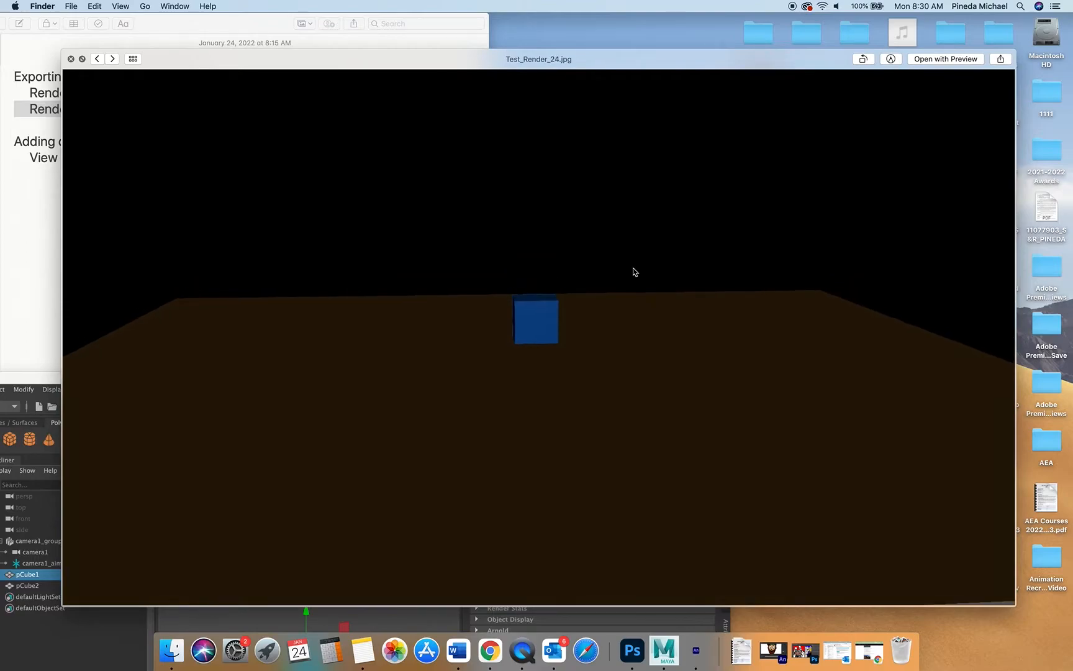
click(70, 59)
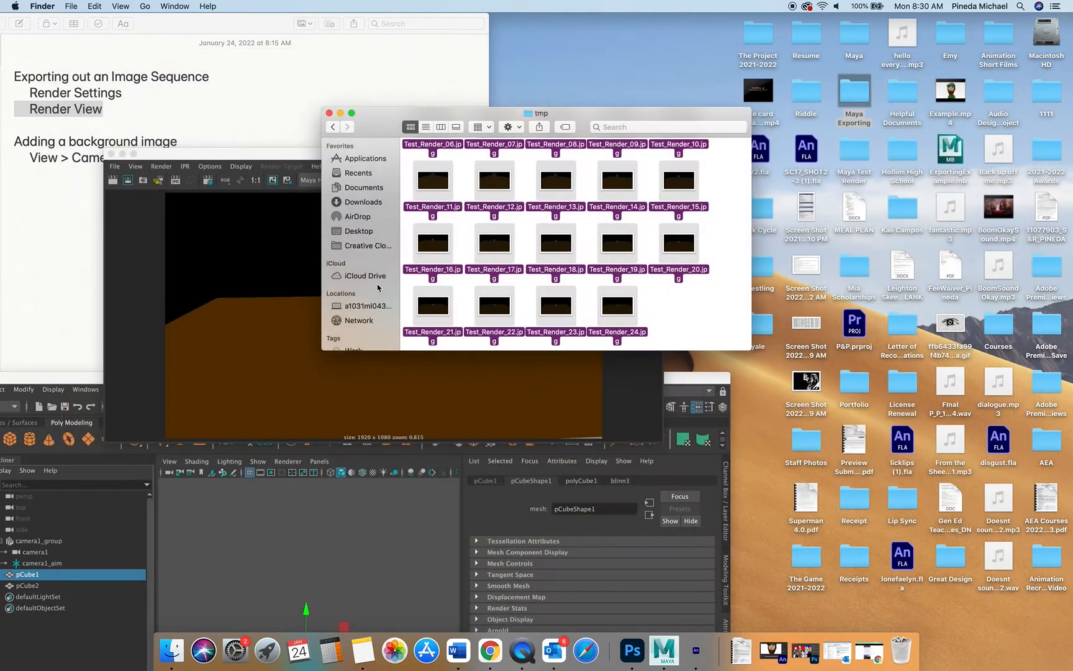
Step: Move the selected rendered frames to the Trash, and bring the Maya main window back to the front with Render View closed
drag(677, 244, 901, 651)
drag(75, 381, 309, 24)
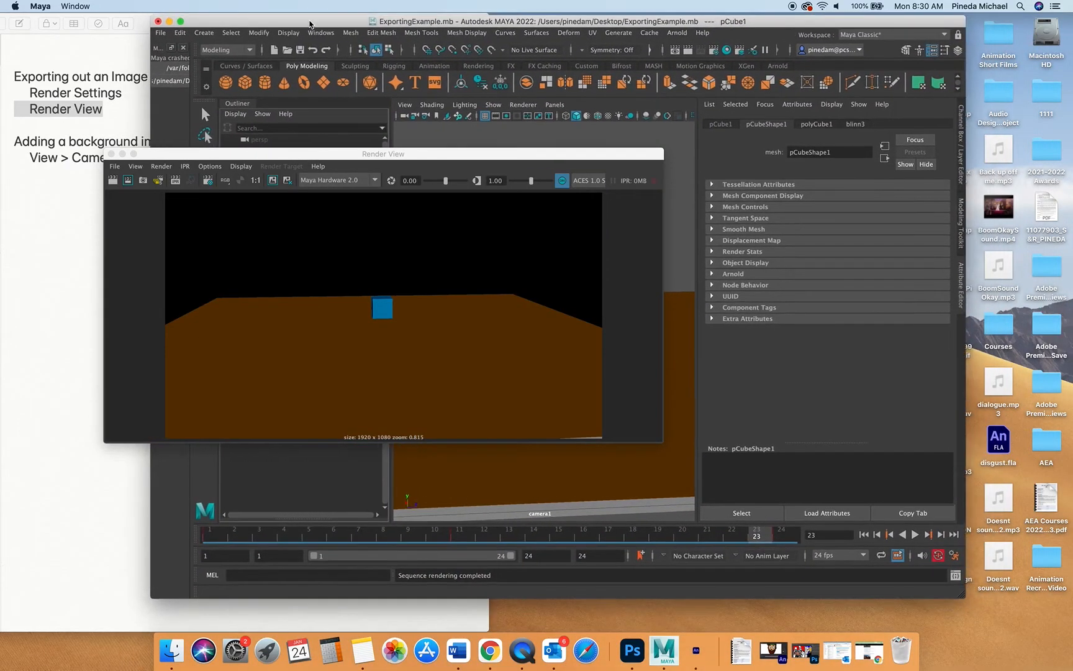
drag(148, 153, 383, 381)
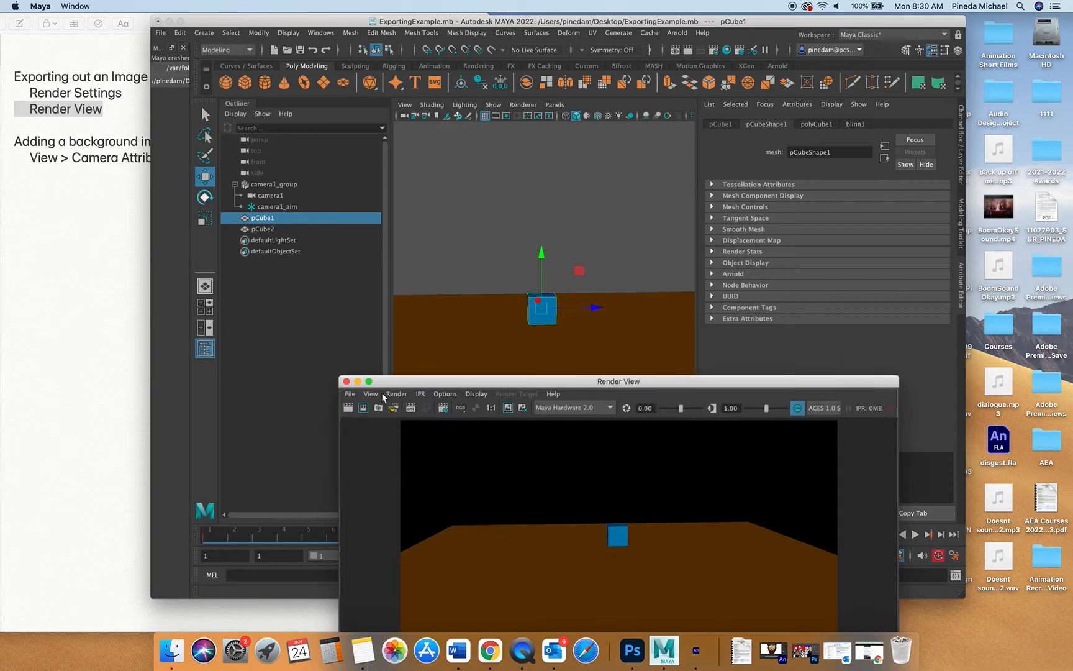
click(346, 381)
drag(410, 20, 512, 41)
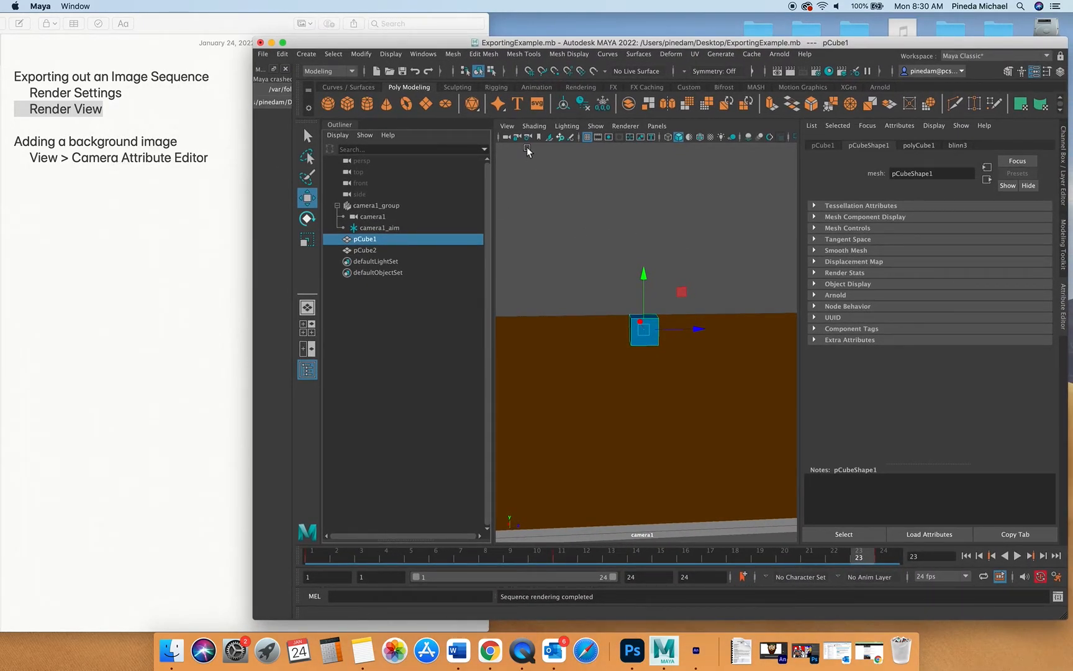
Step: Open camera1's attributes from the viewport and set its Environment background color to bright cyan
click(512, 128)
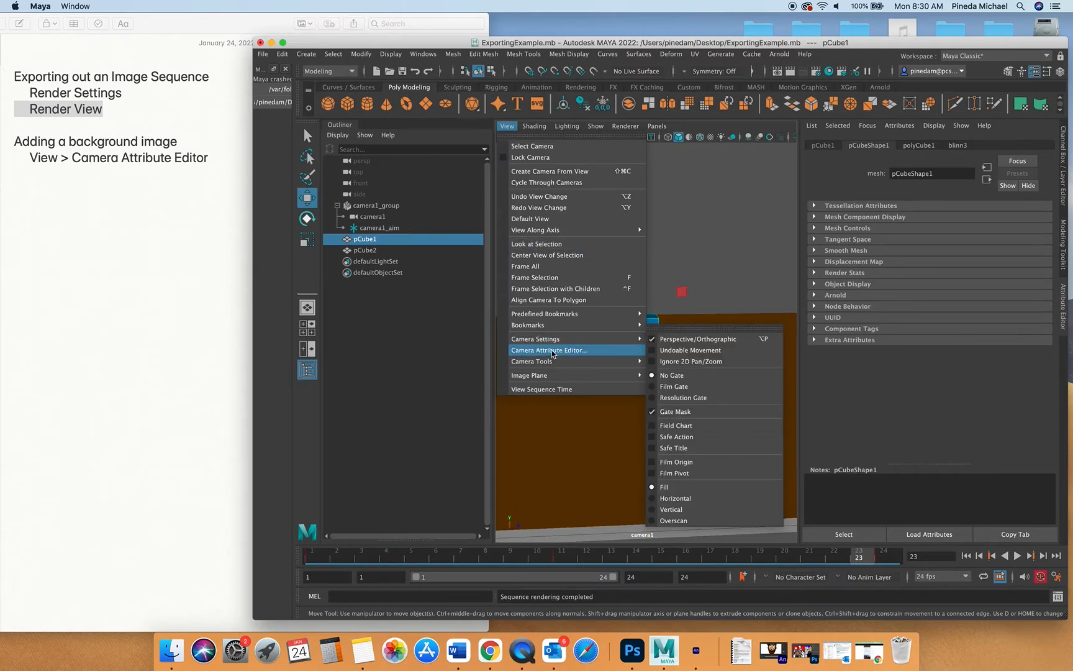
click(580, 352)
drag(584, 42, 452, 24)
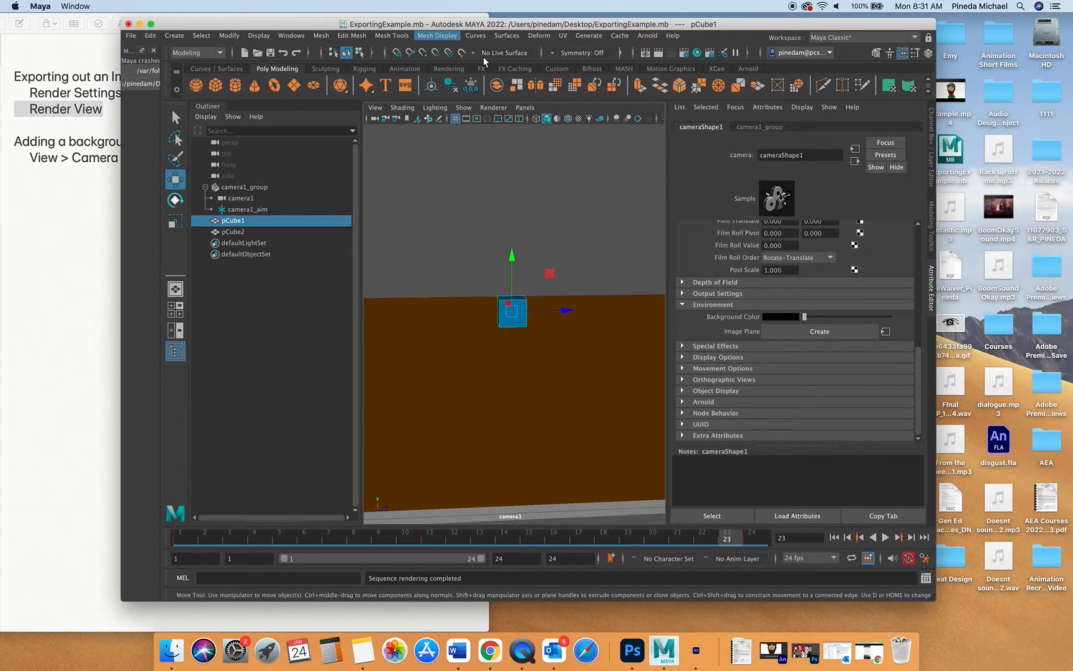
click(707, 304)
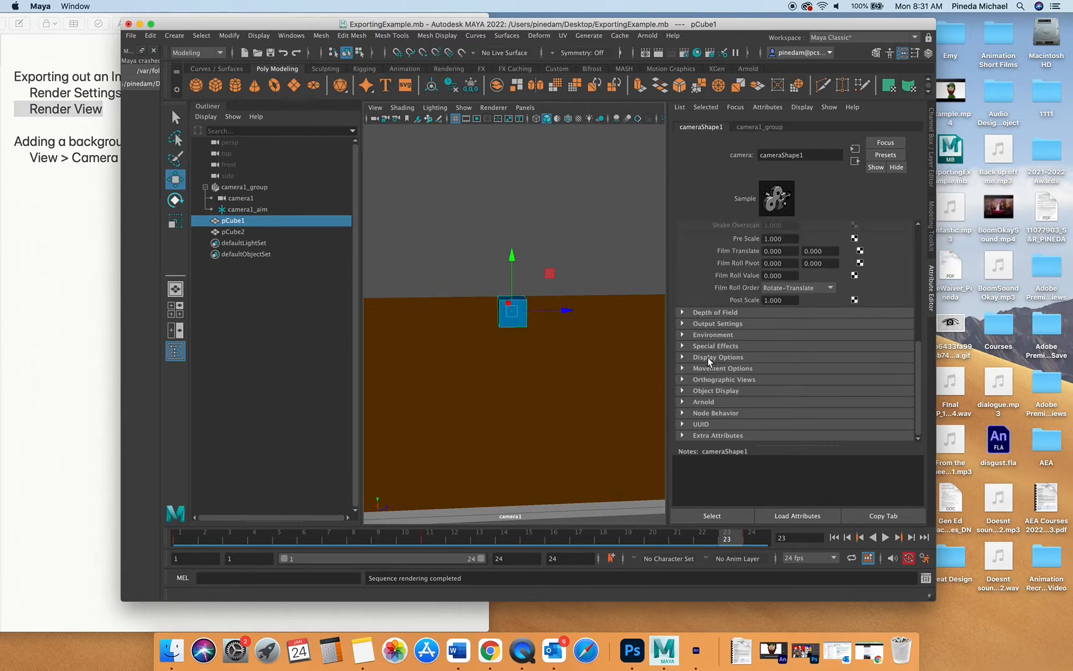
click(707, 336)
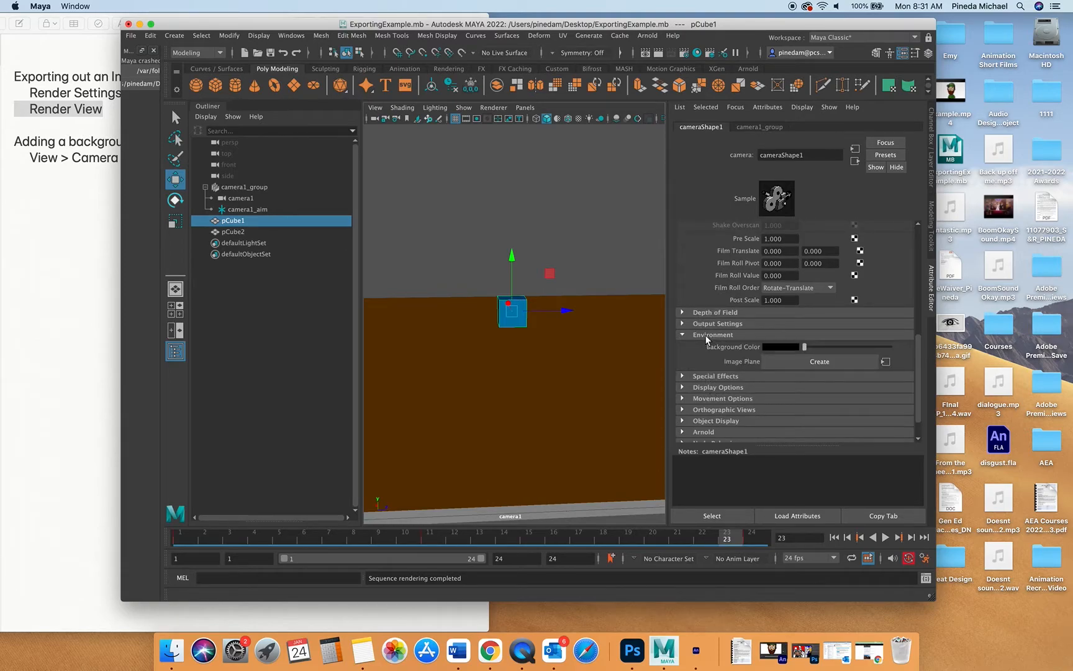
click(775, 346)
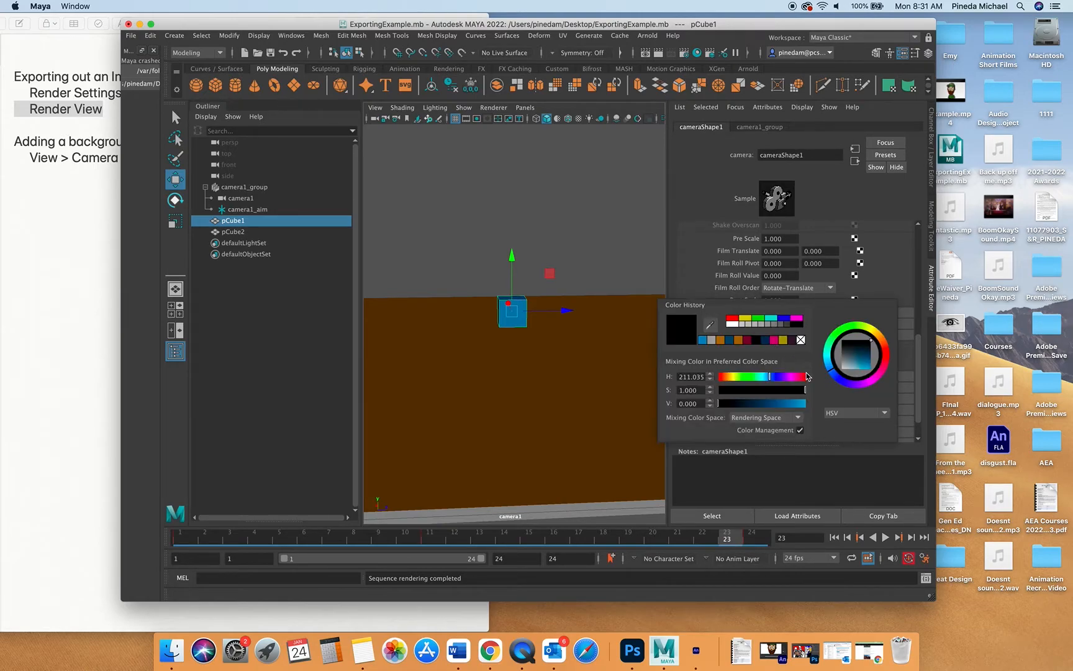
click(767, 376)
click(801, 406)
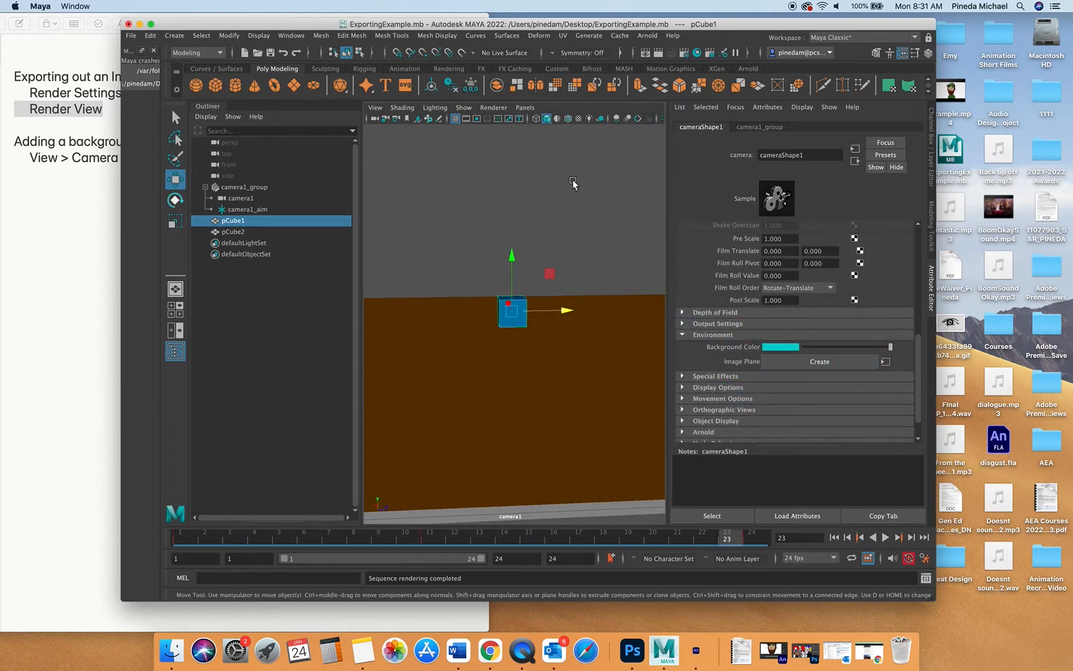
click(790, 348)
Step: Create an image plane for camera1 and load Sky.jpg from the Maya Test Render folder as its image
click(820, 362)
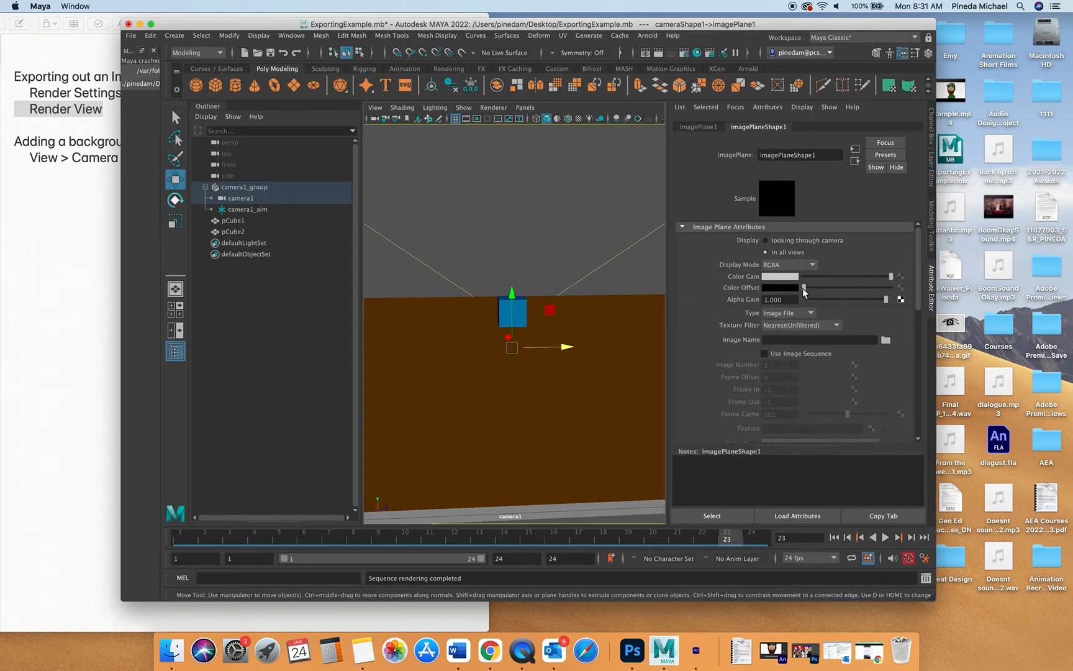
click(887, 340)
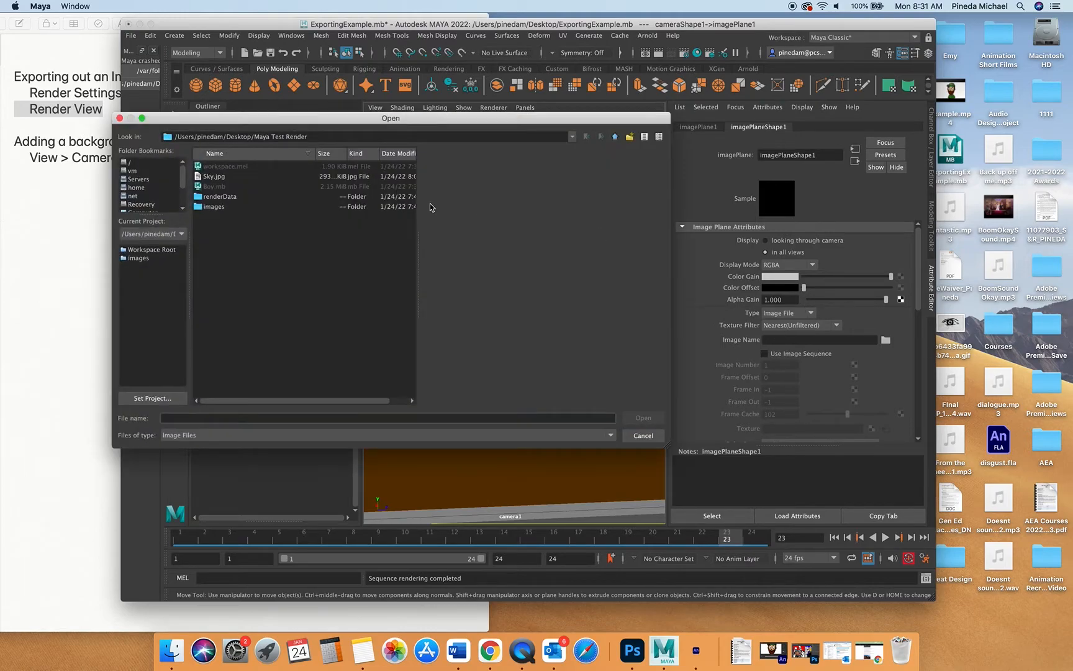
click(214, 177)
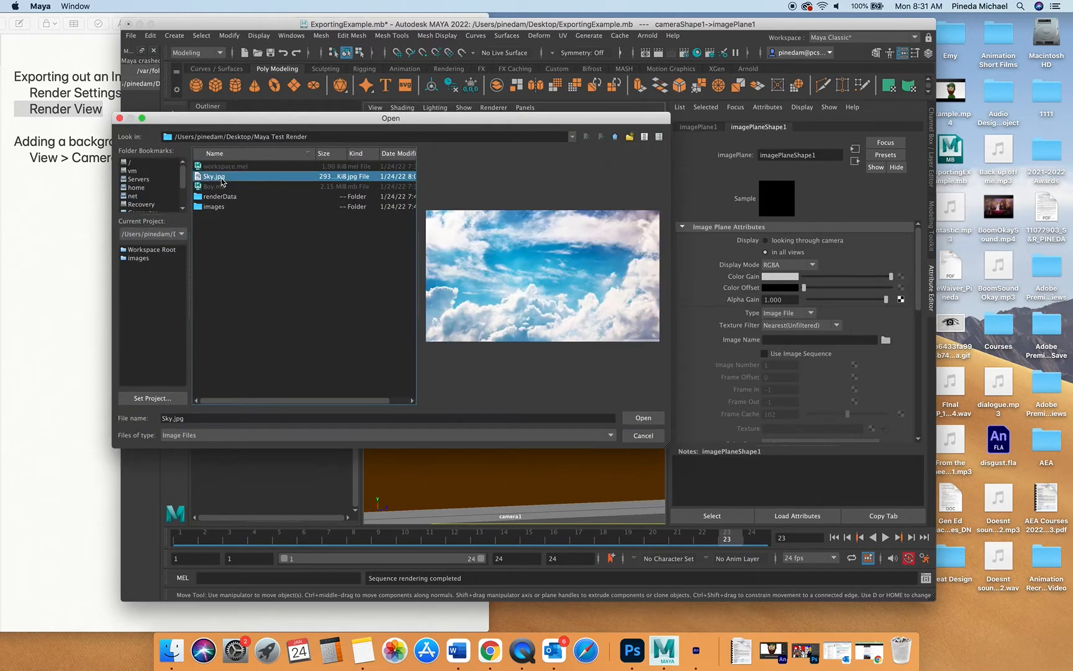
click(640, 415)
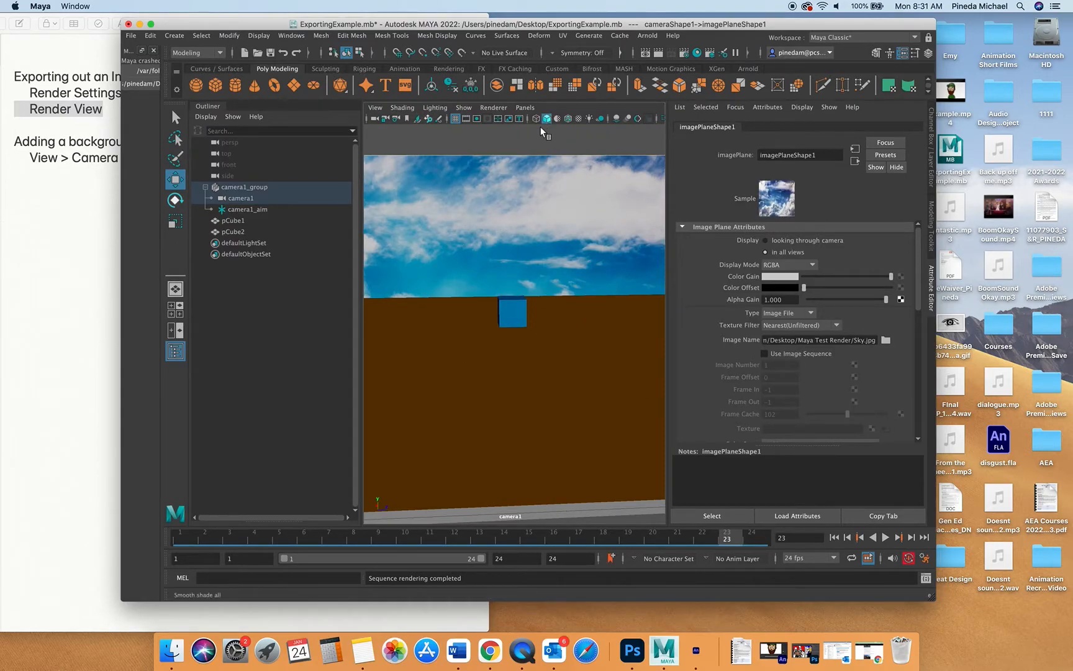
Step: Play the animation through camera1 to check how the sky image plane behaves as the camera moves
click(525, 108)
mouse_move(547, 118)
click(670, 134)
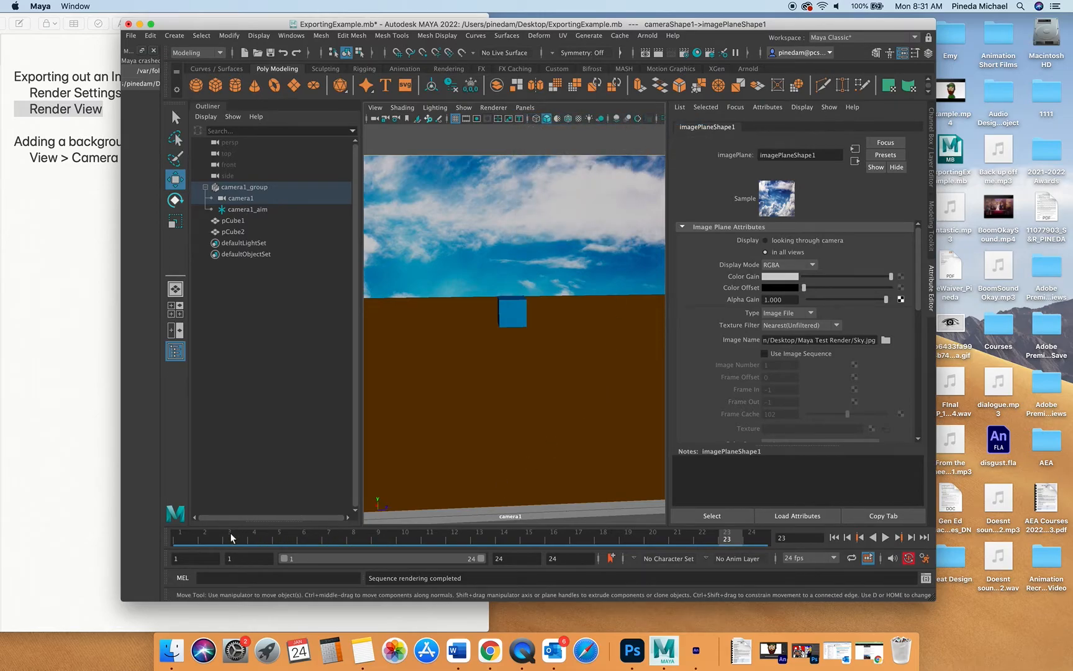
key(alt+v)
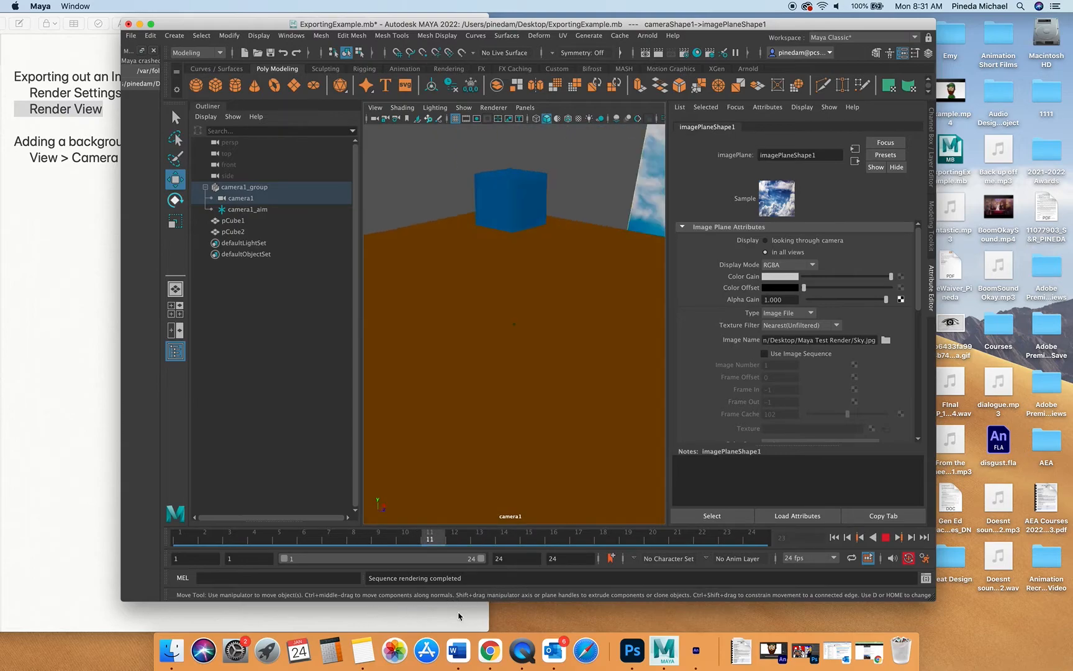
key(alt+v)
Step: Set the image plane to display looking through camera, and test-render frame 22 in Render View before closing it
click(841, 243)
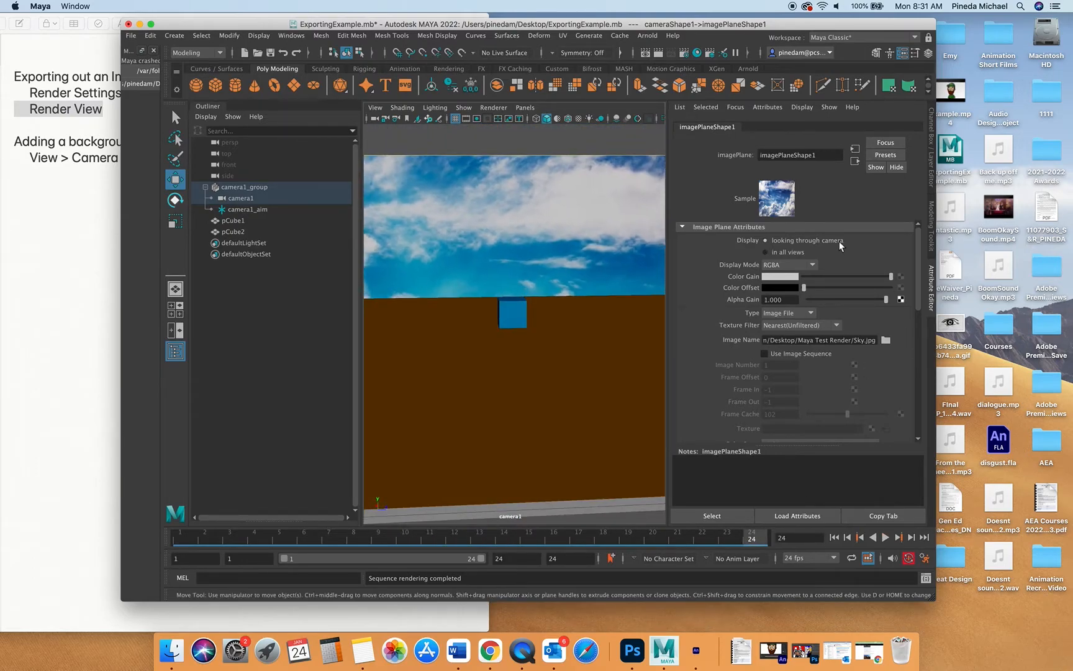
drag(266, 540, 702, 539)
click(647, 53)
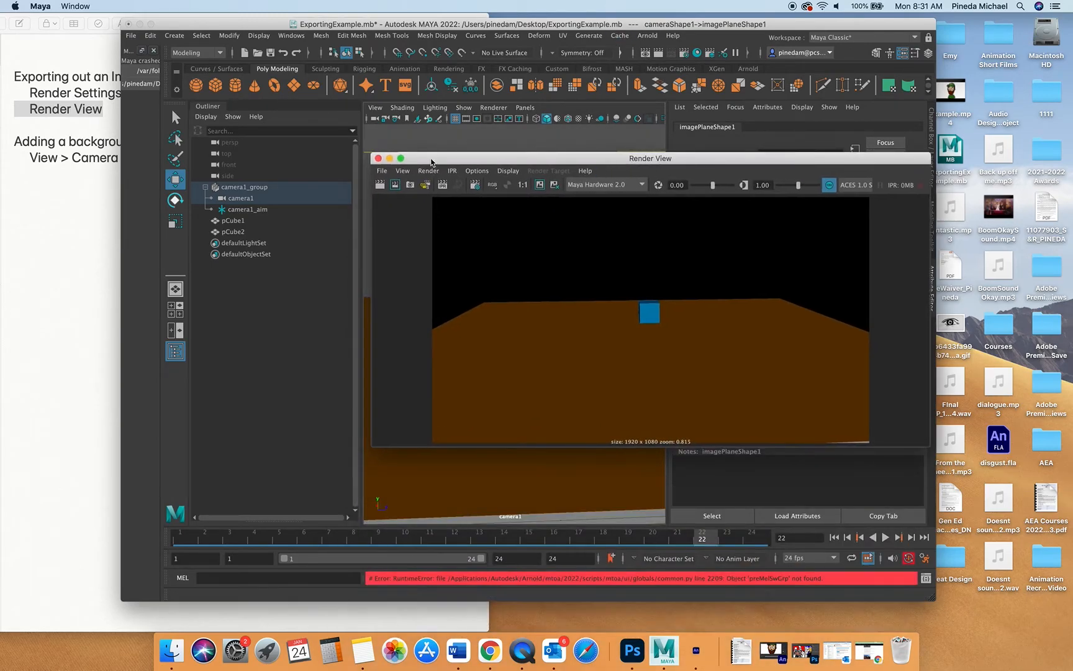
click(377, 186)
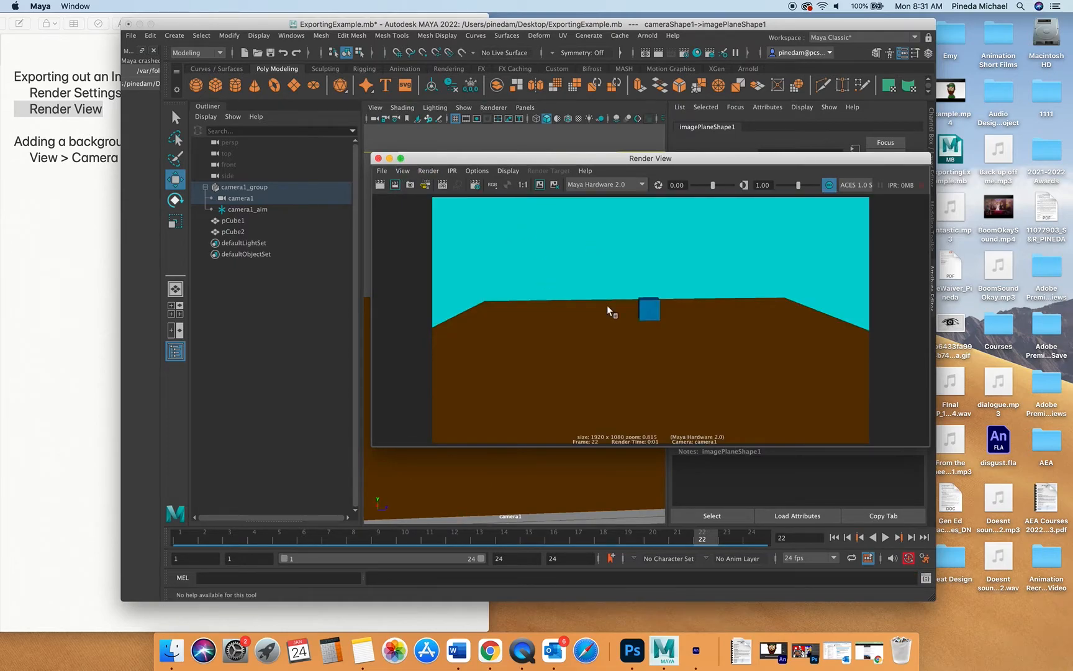
click(378, 159)
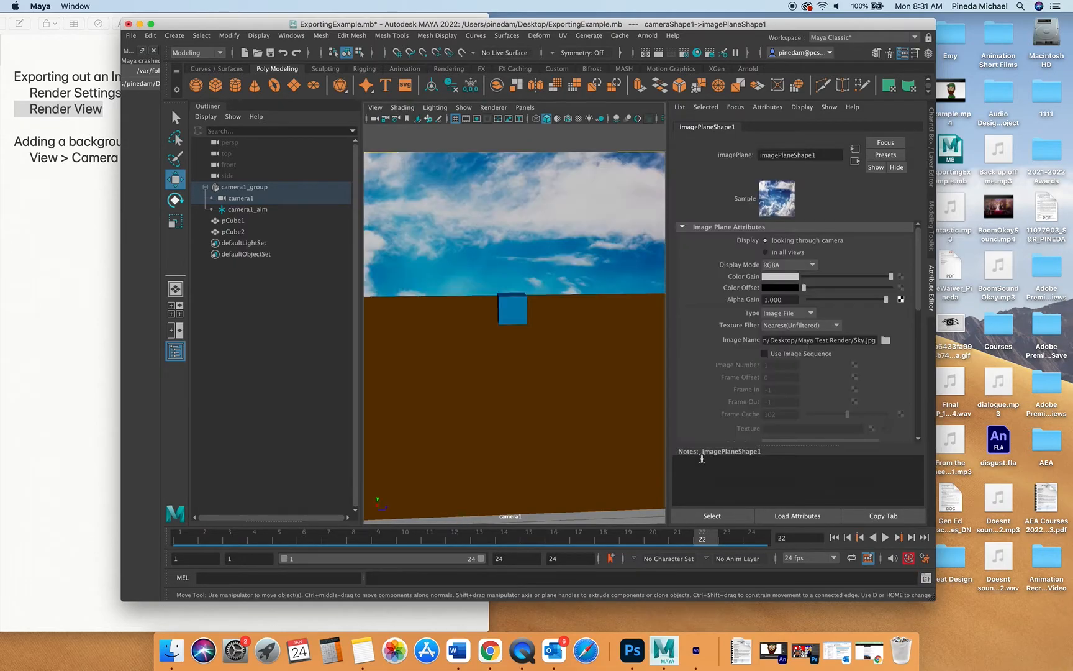
scroll(880, 318, down, 1)
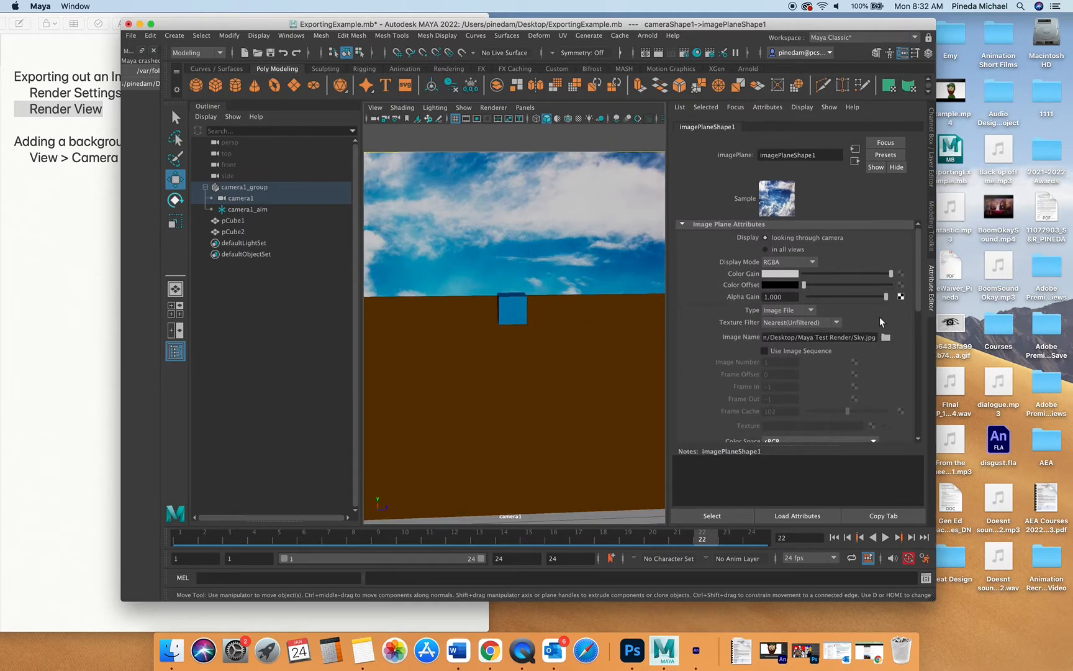
click(837, 325)
click(867, 323)
scroll(848, 326, down, 3)
scroll(847, 327, up, 2)
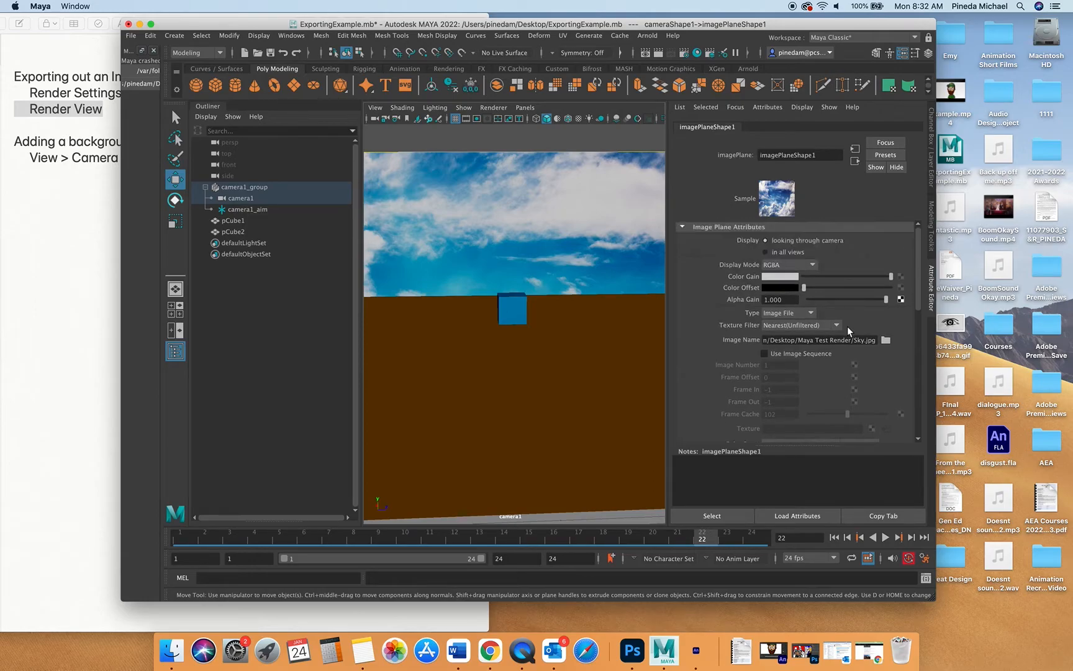
Step: Render the sequence of frames 1-24 from Render View with camera1 as the current camera, and close the Render Sequence options
click(646, 53)
drag(423, 162, 404, 156)
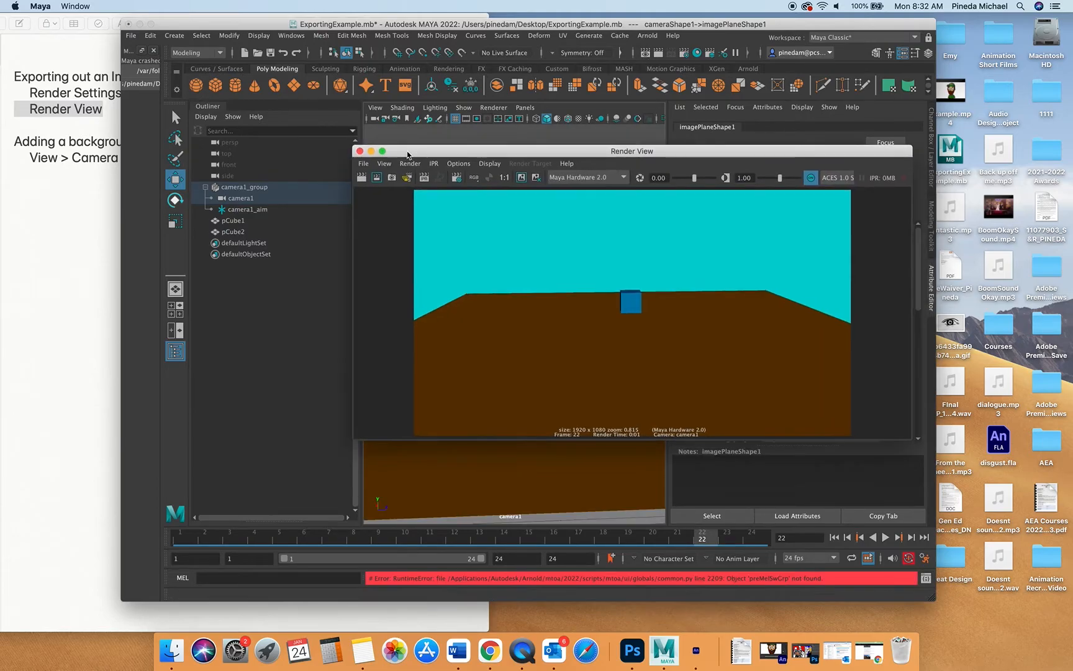
click(410, 164)
click(527, 246)
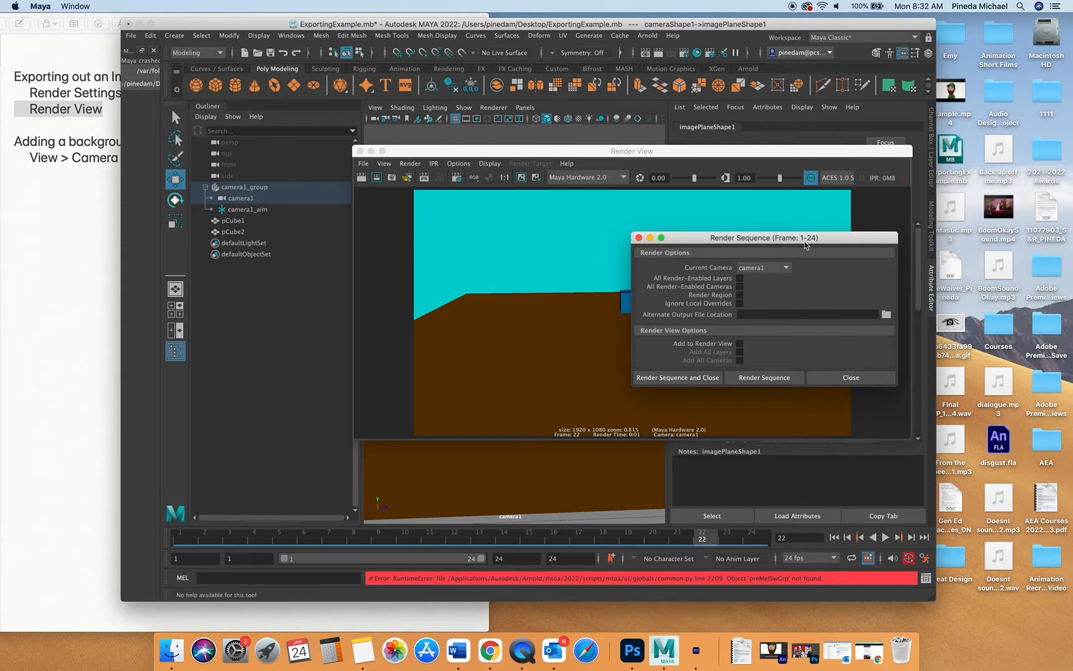
click(782, 380)
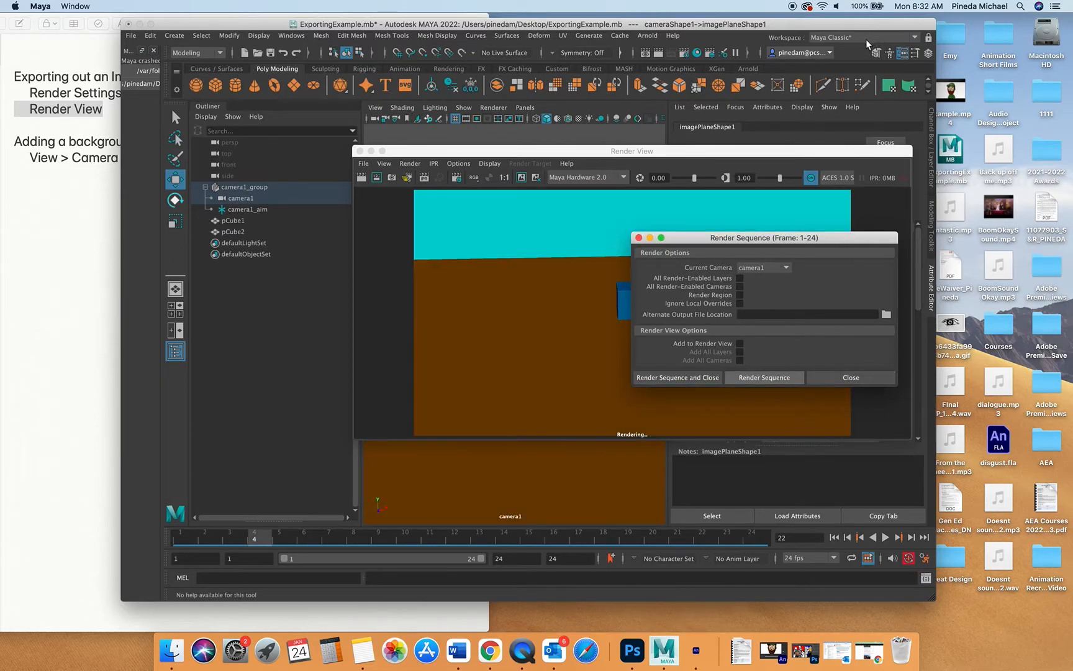
drag(729, 241, 806, 358)
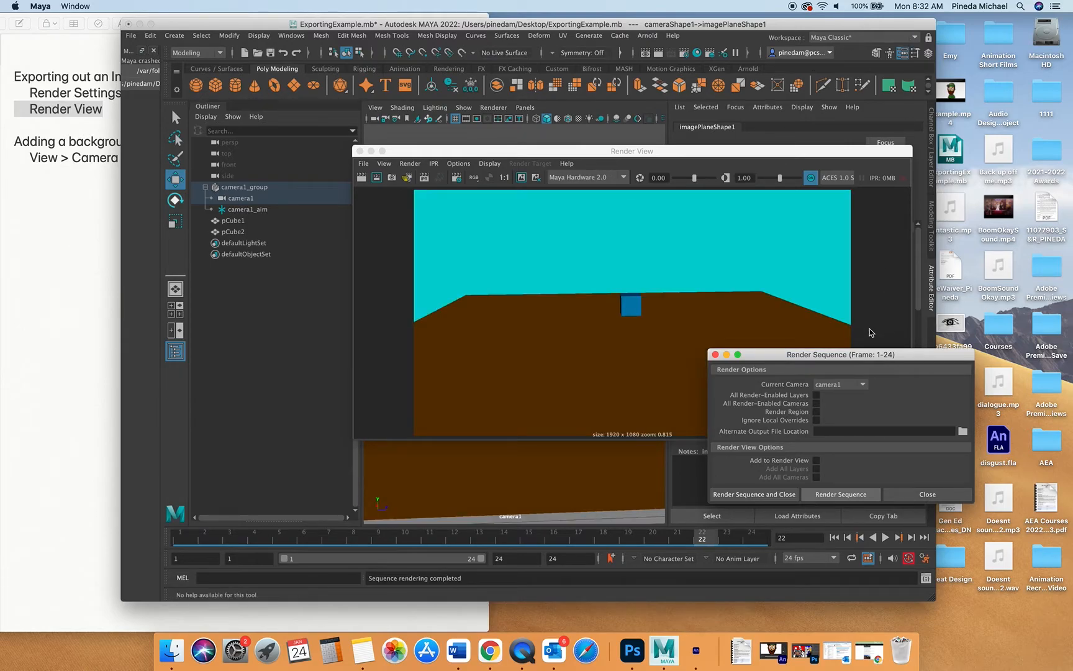
click(906, 494)
Step: Move the Maya window aside, open the images/tmp folder inside Maya Exporting on the Desktop, and select all the new frames
drag(813, 27, 638, 27)
double_click(846, 91)
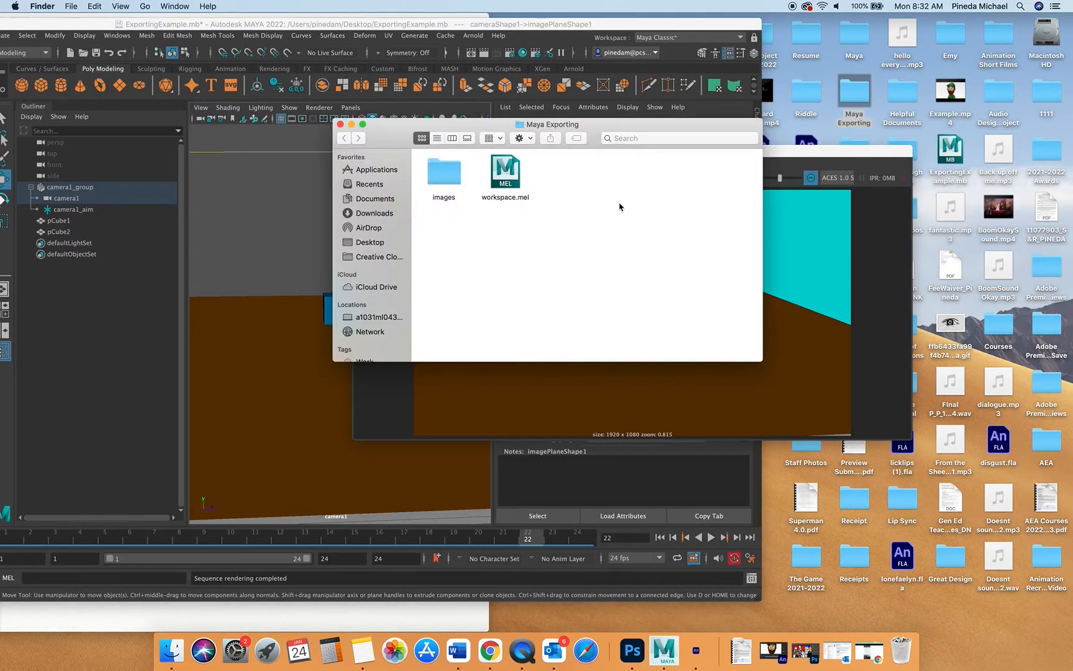
double_click(444, 172)
double_click(443, 174)
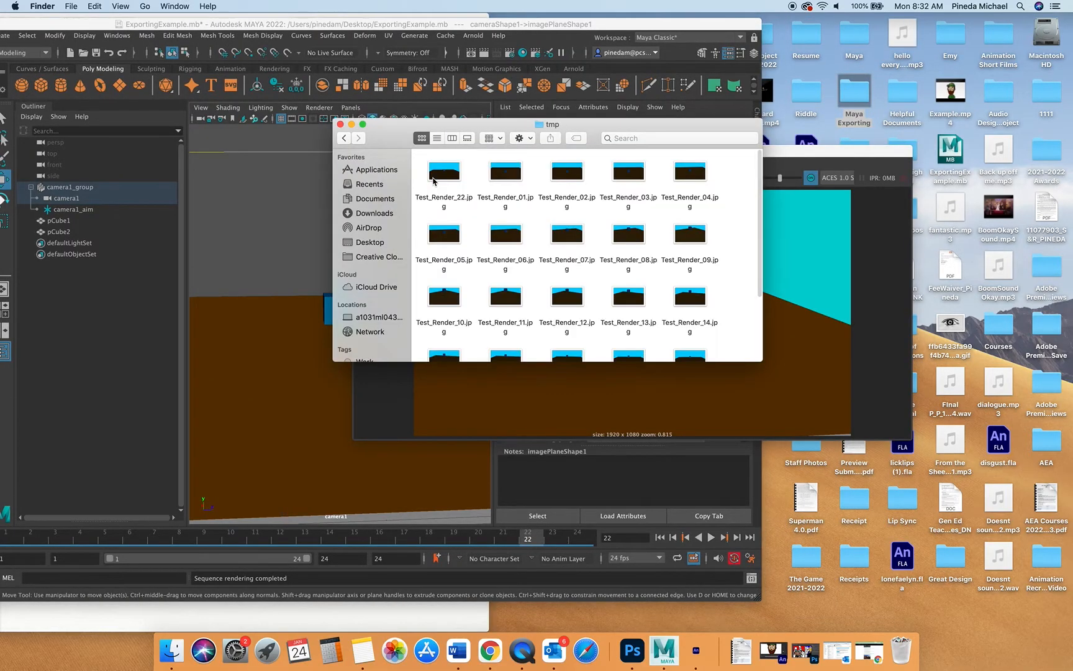
key(super+a)
Step: Preview the new frames in Quick Look, step back and forth to examine the background behind the cube, and return to Render View
key(space)
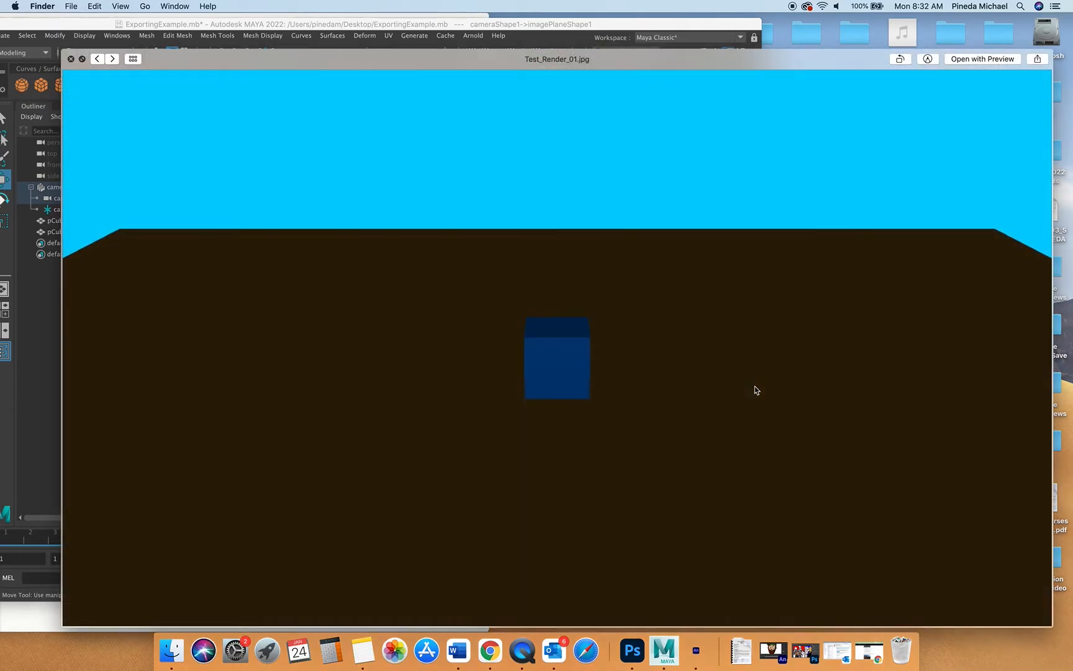
key(Right)
key(Right)
key(Right)
key(Right)
key(Right)
key(Right)
key(Down)
key(Down)
key(Down)
key(Down)
key(Down)
key(Down)
key(Down)
key(Down)
key(Down)
key(Down)
key(Down)
key(Down)
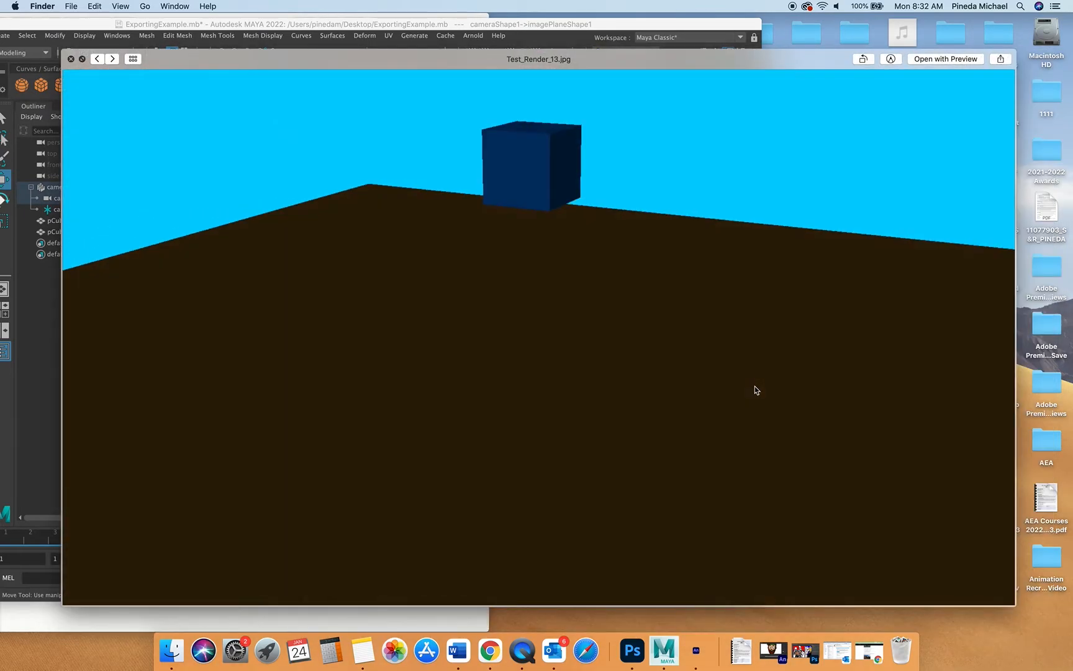
key(Up)
key(Up)
key(Up)
key(Up)
key(Up)
key(Up)
key(Up)
key(Up)
key(Up)
key(Up)
key(Up)
key(Up)
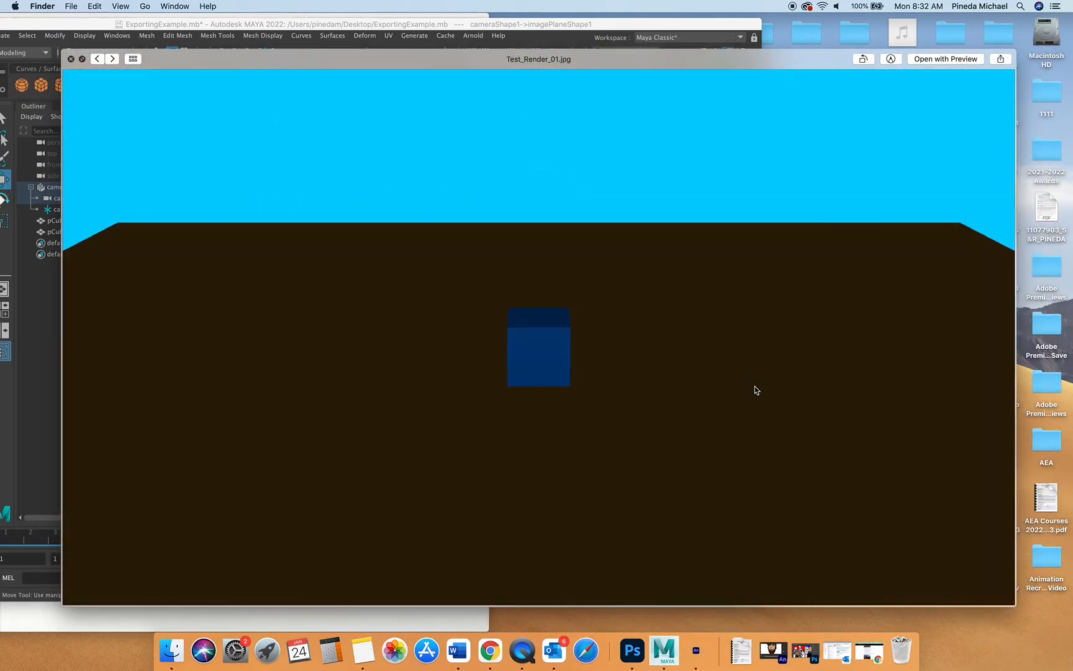
key(Down)
key(Down)
key(Down)
key(Down)
key(Down)
key(Down)
key(Down)
key(Down)
key(Down)
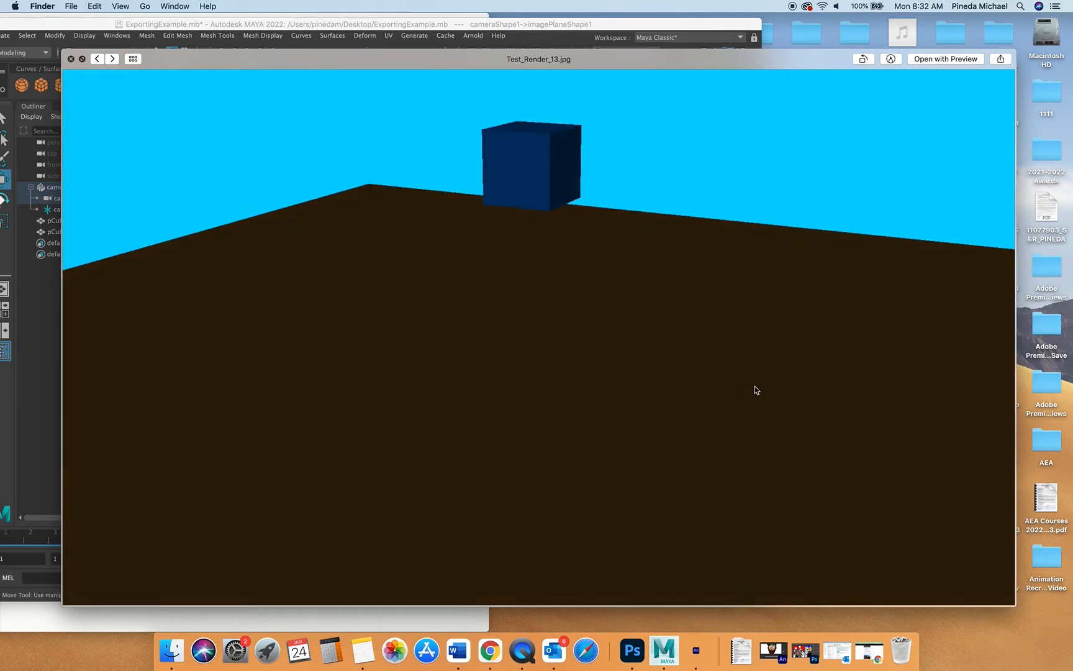
key(space)
click(755, 386)
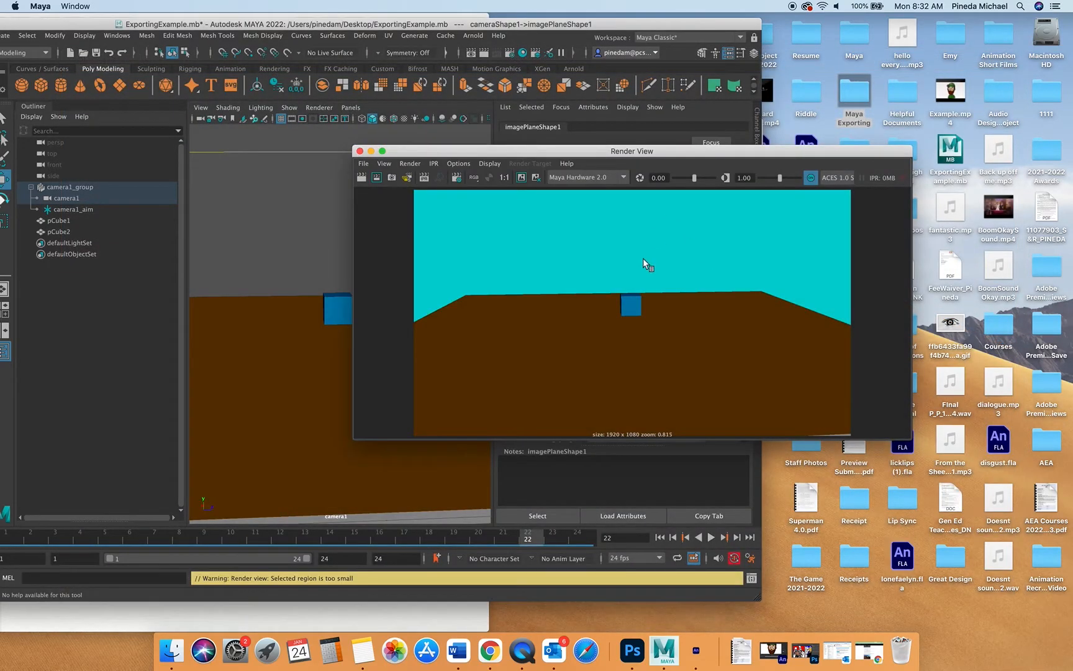
Step: Open camera1's attributes, shift the Render View window out of the way, and bring up the Environment background color settings
click(318, 379)
click(200, 107)
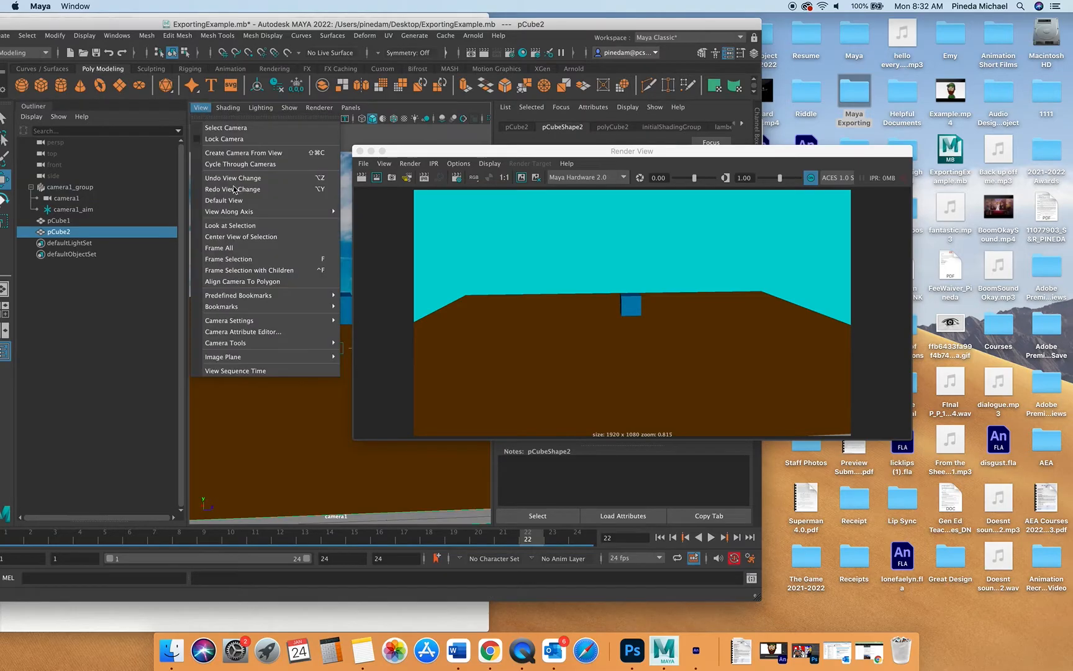
click(311, 332)
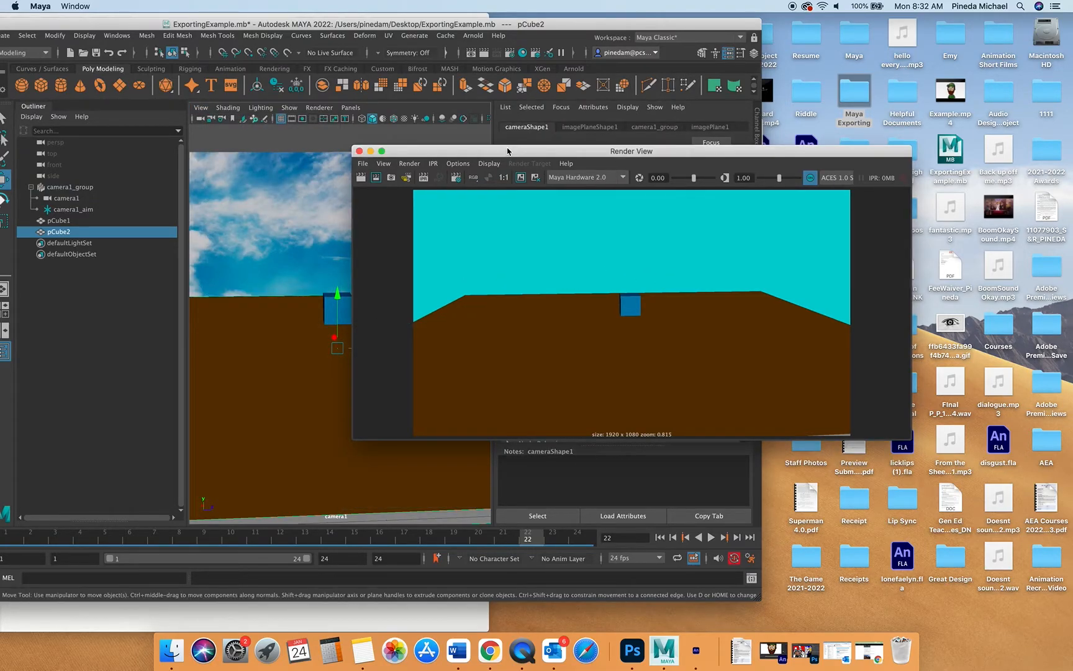
drag(508, 151, 666, 179)
click(517, 179)
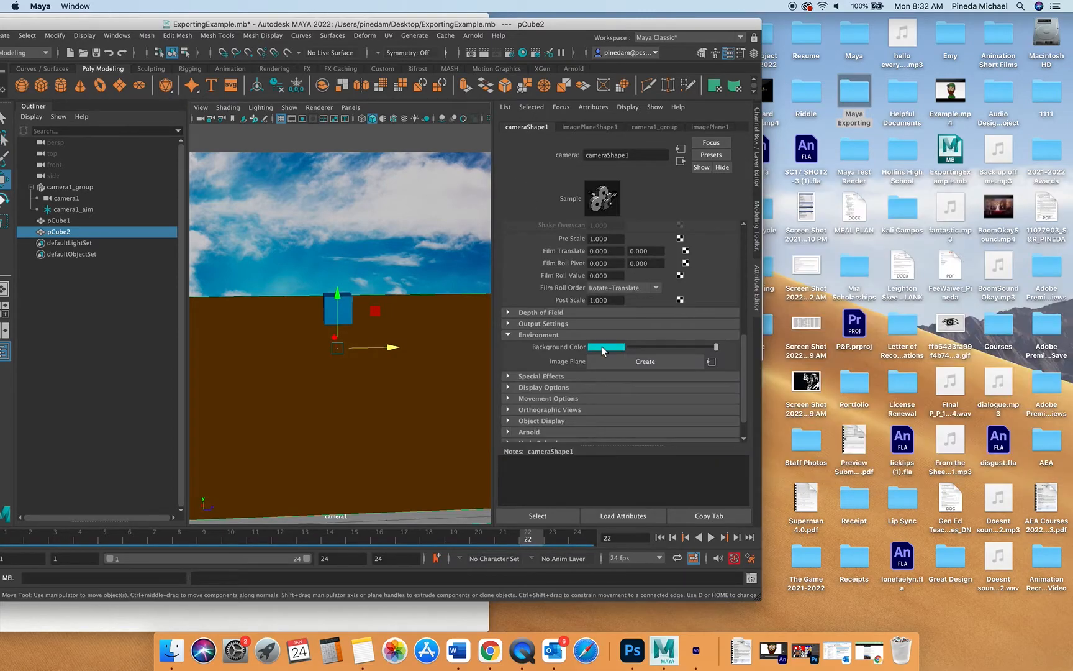
drag(683, 345, 728, 347)
Step: Create another image plane for camera1 and load Sky.jpg from the Maya Test Render folder as its image
click(637, 363)
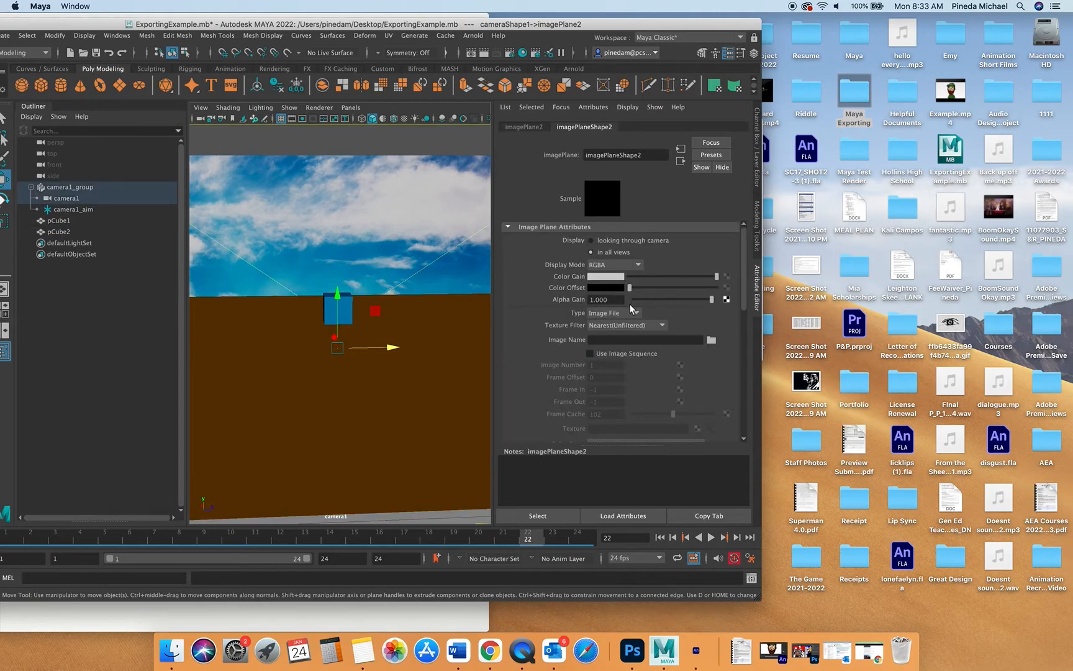
click(711, 340)
click(244, 177)
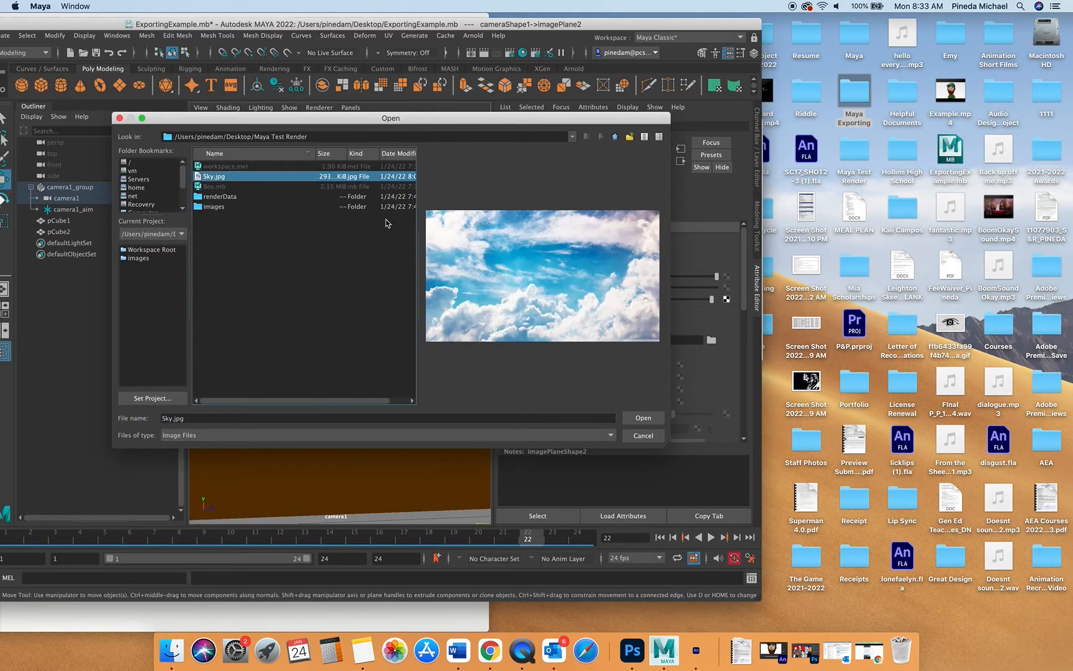
click(642, 418)
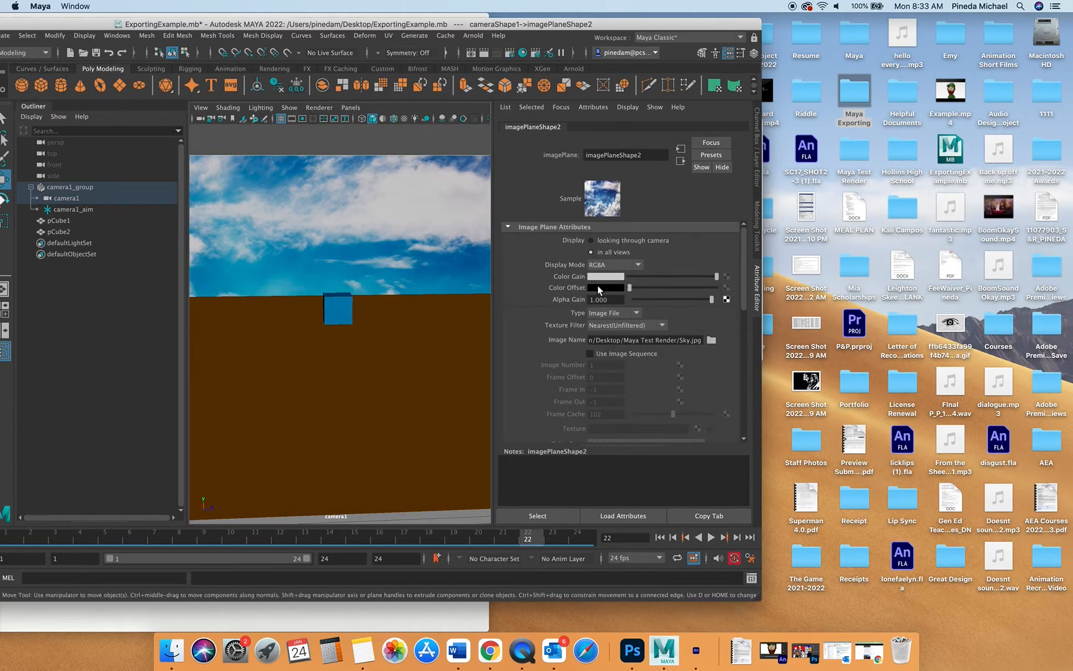
Step: Move the Maya window aside to uncover the notes, and look over the image plane's attributes
drag(364, 27, 633, 26)
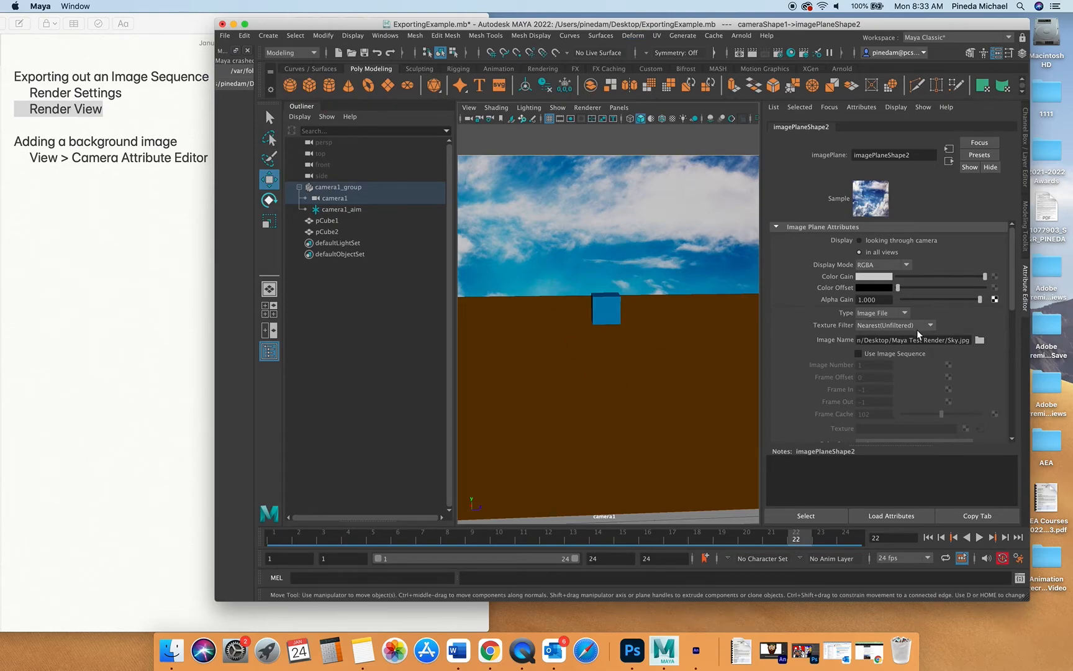
scroll(918, 336, down, 3)
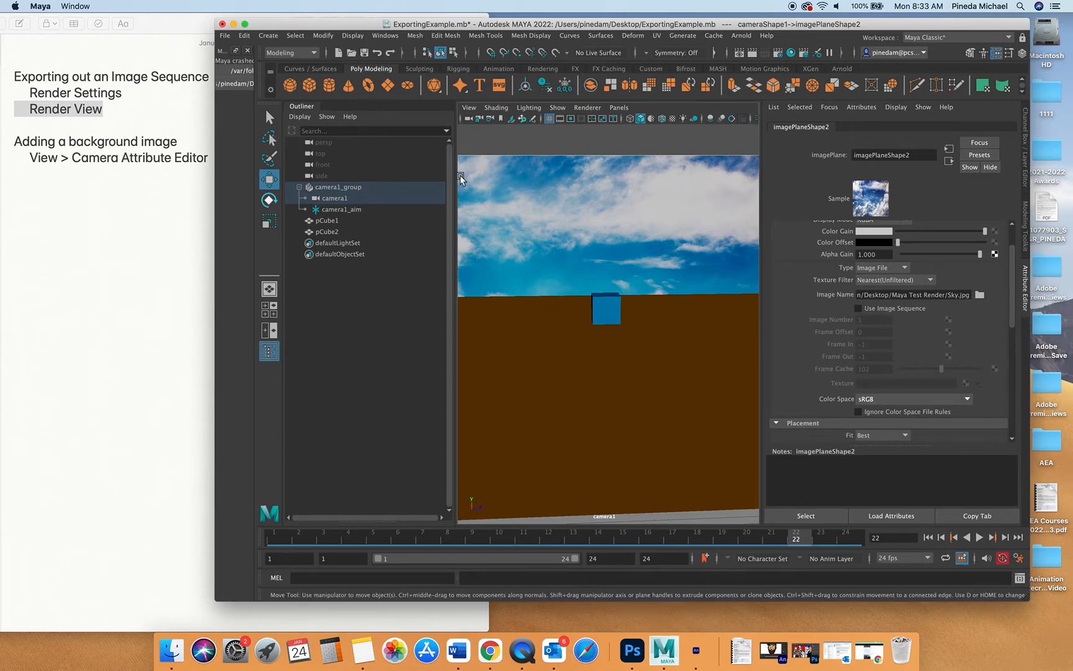
scroll(906, 288, up, 2)
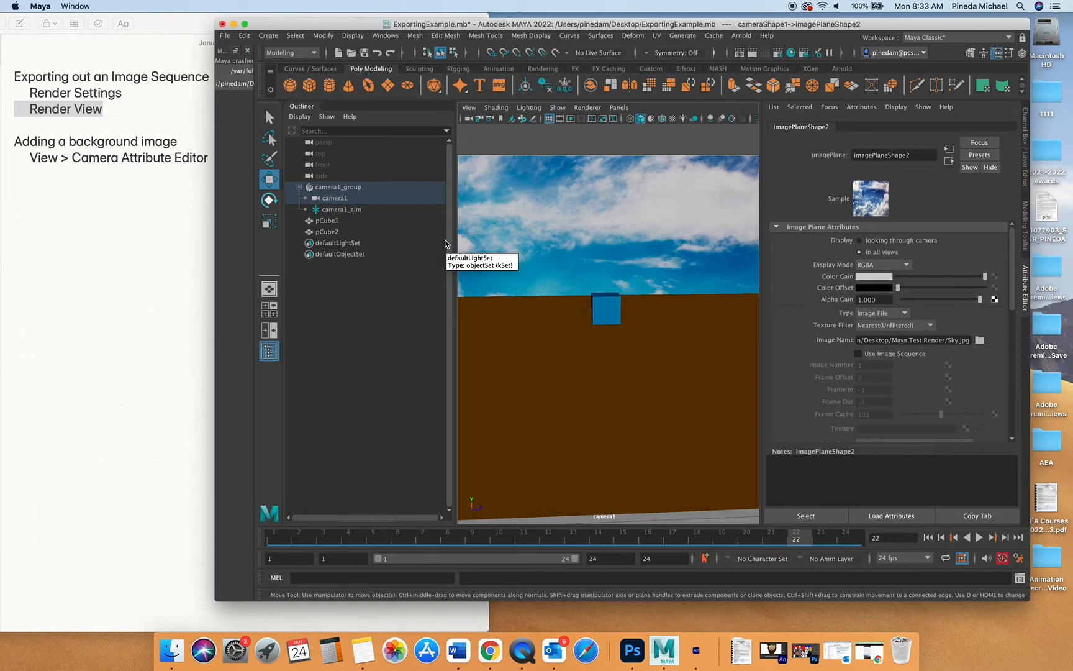
Step: Reposition the Maya window and minimize it to clear the desktop
click(446, 36)
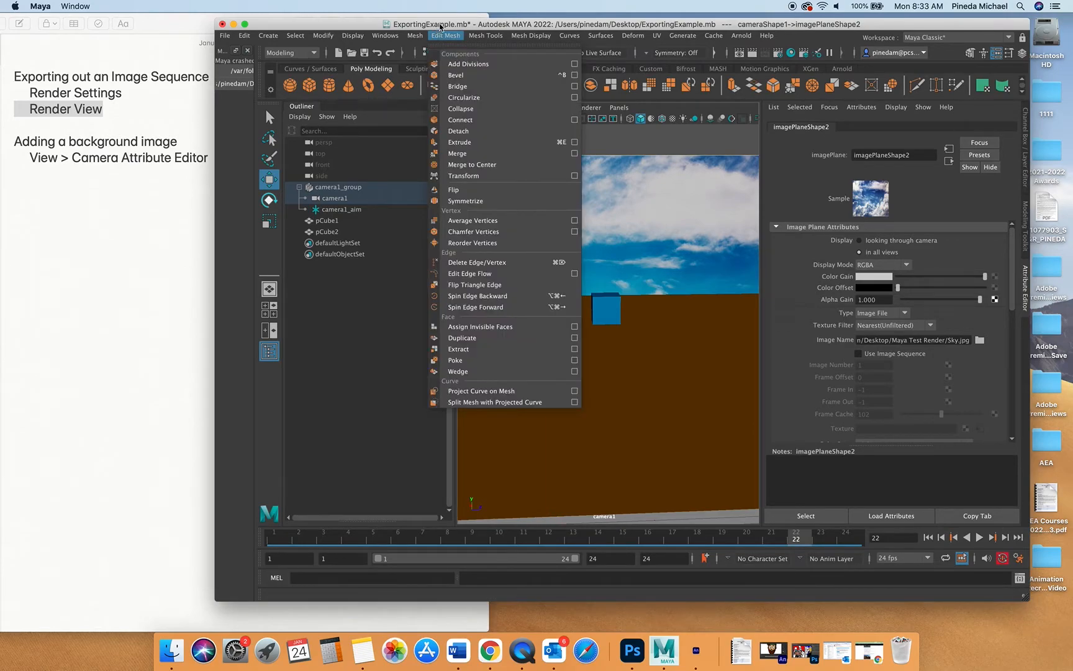
drag(441, 27, 426, 24)
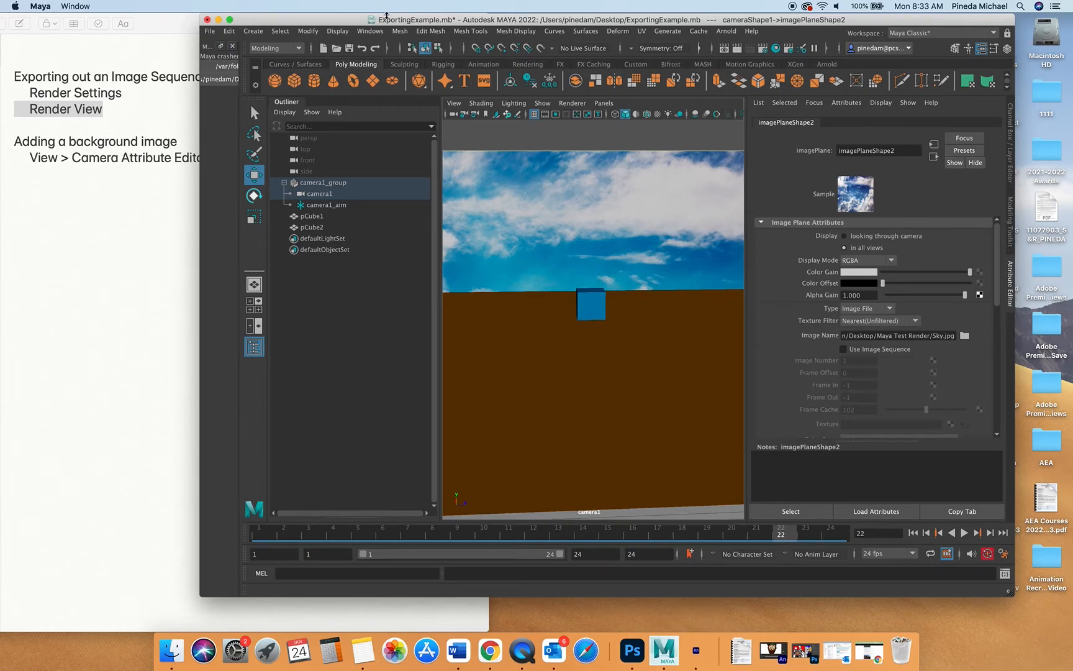
drag(413, 23, 318, 23)
click(123, 19)
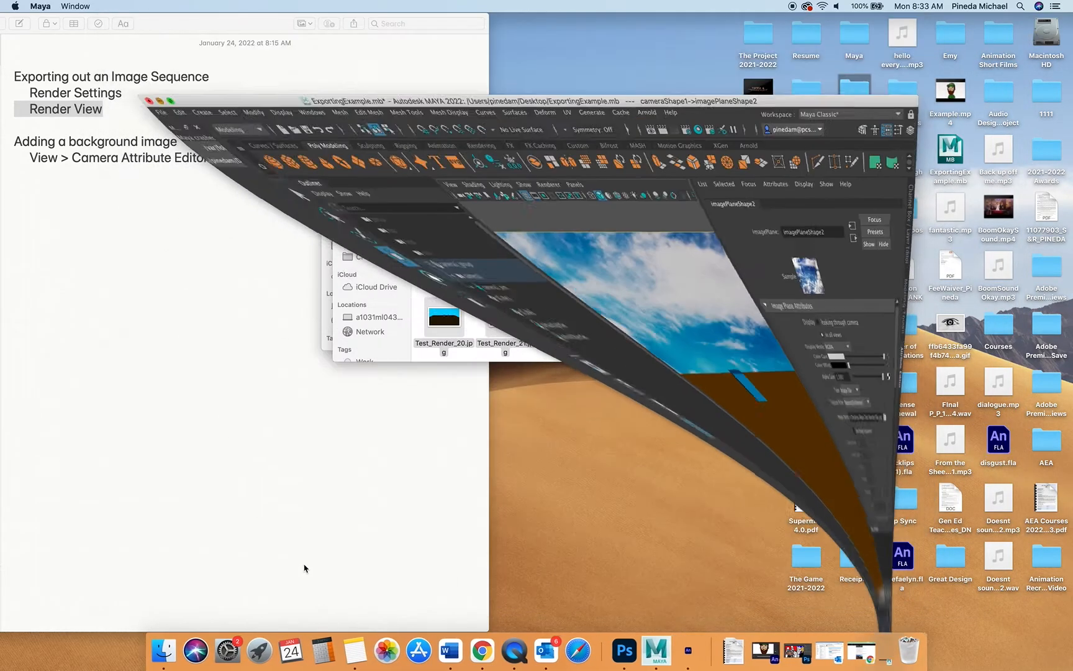
Step: Launch Adobe Premiere Pro 2021 from the installed applications
click(267, 650)
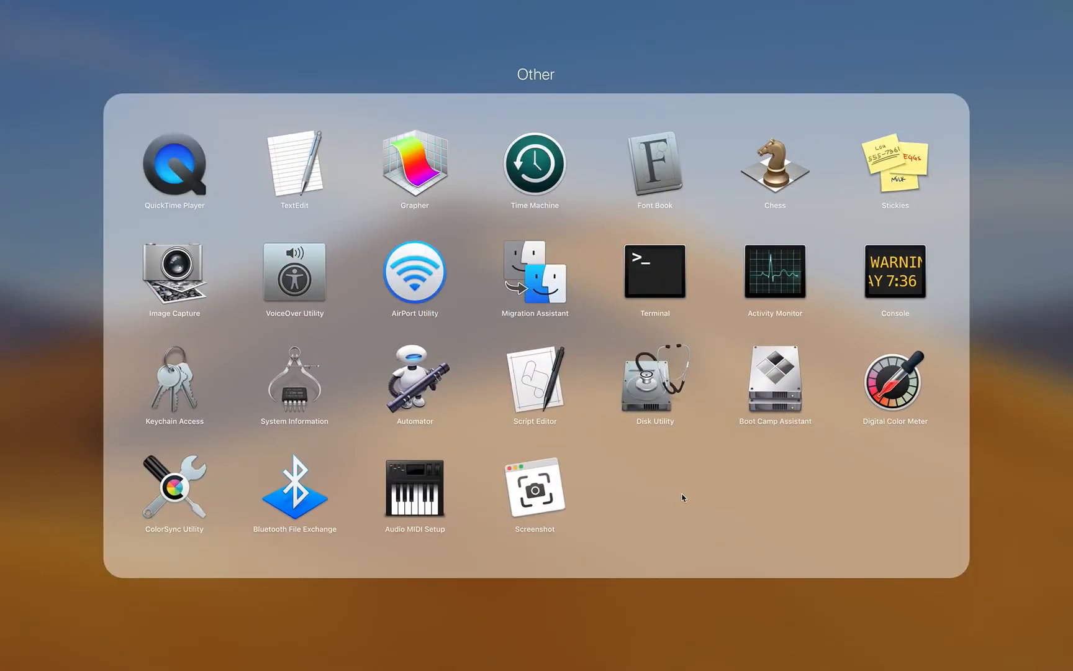
click(663, 603)
scroll(664, 406, right, 5)
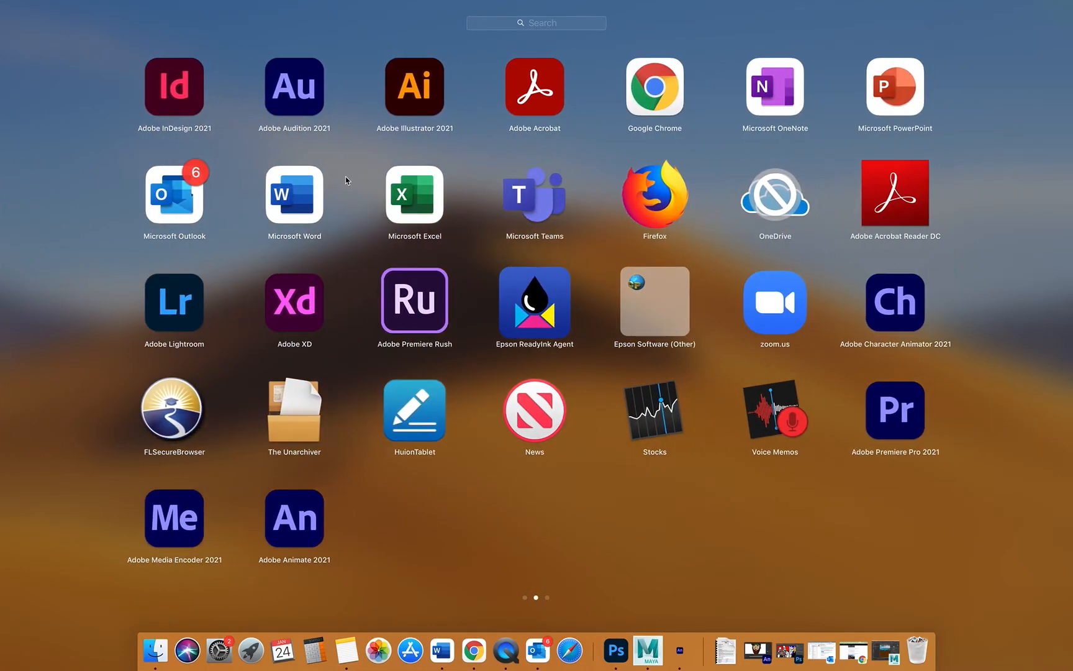
click(885, 398)
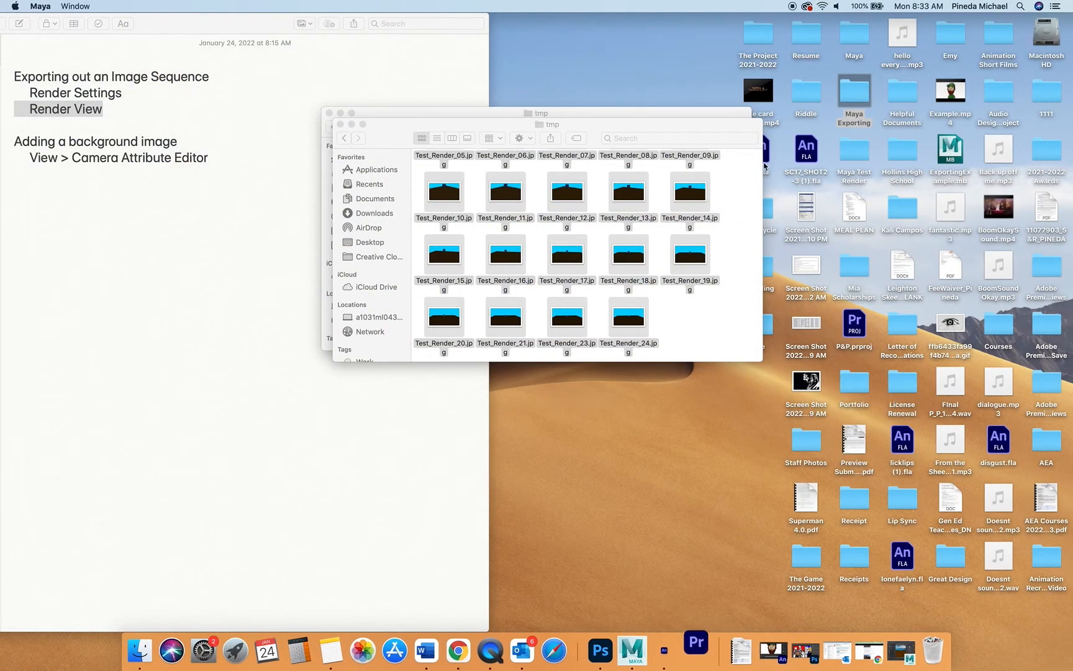
Step: Close the spare tmp folder window and move the remaining one with the rendered frames to the desktop's upper corner beside the notes
drag(657, 127, 799, 186)
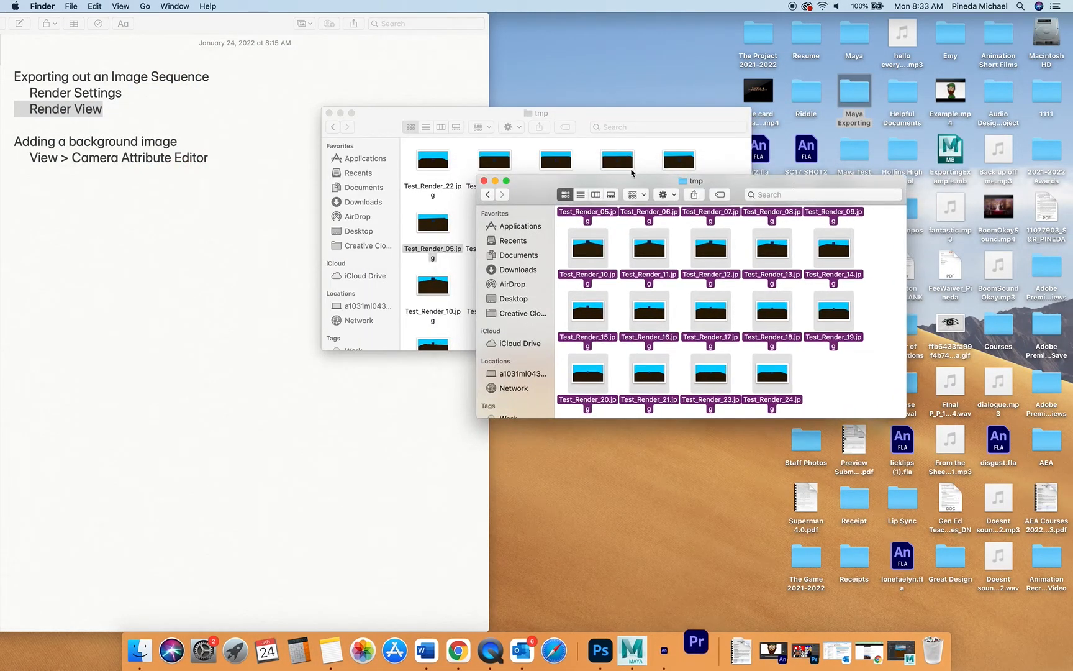
click(329, 113)
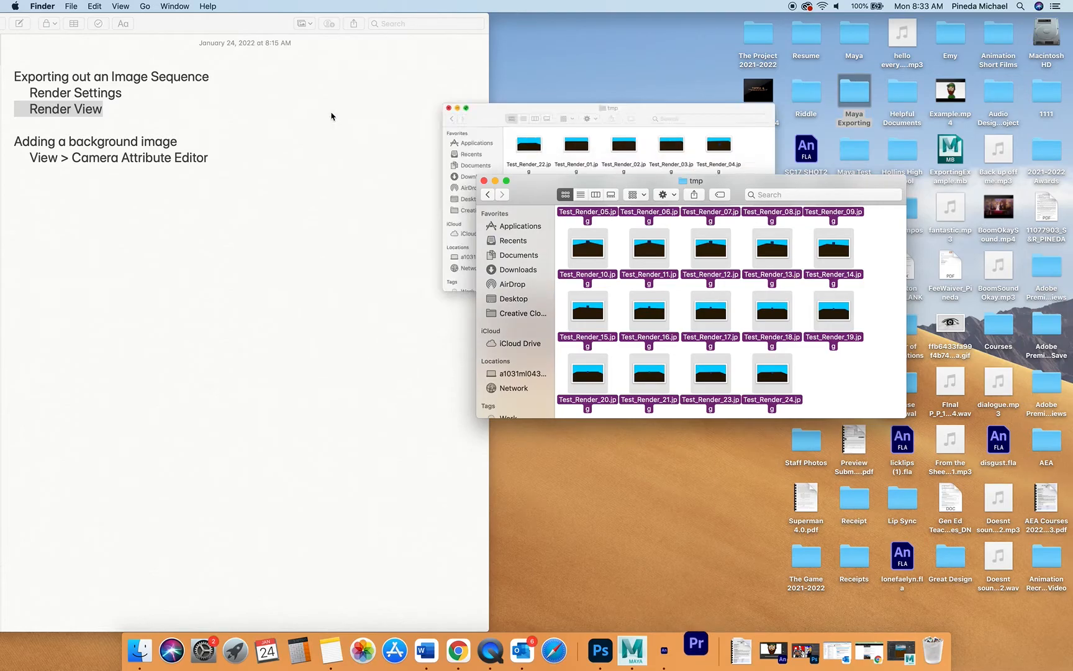
drag(530, 192, 697, 21)
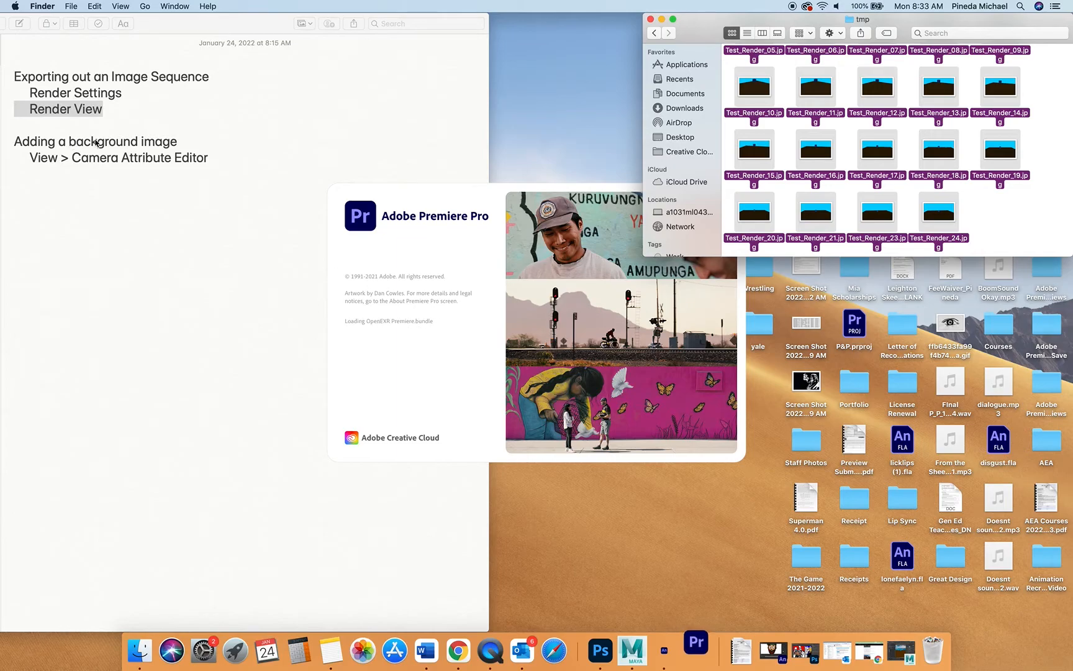
click(256, 161)
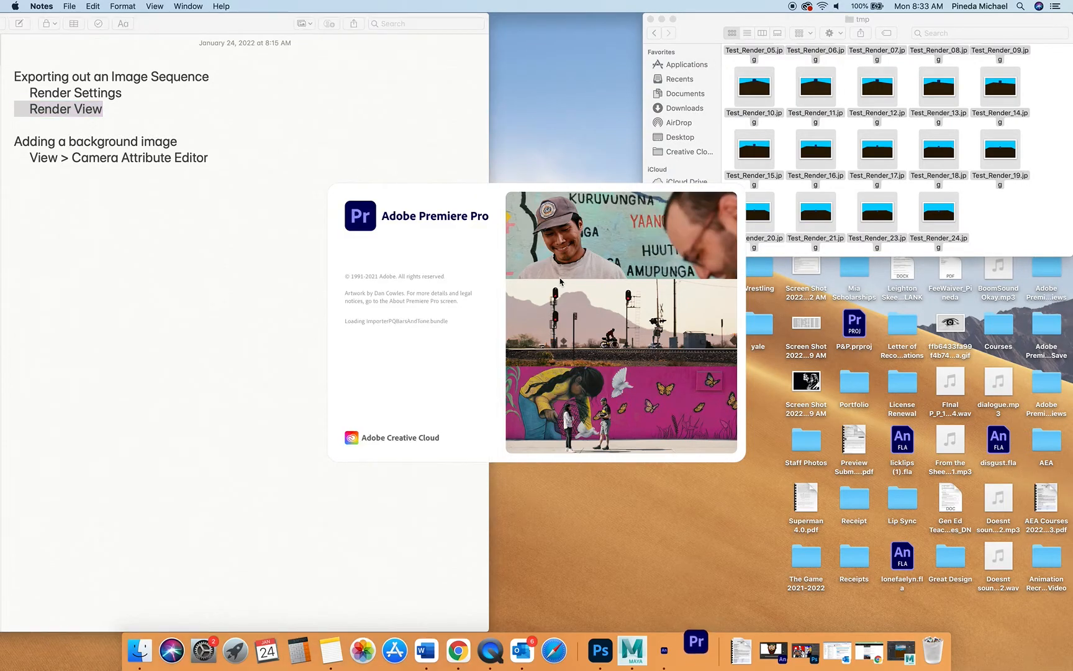
click(739, 22)
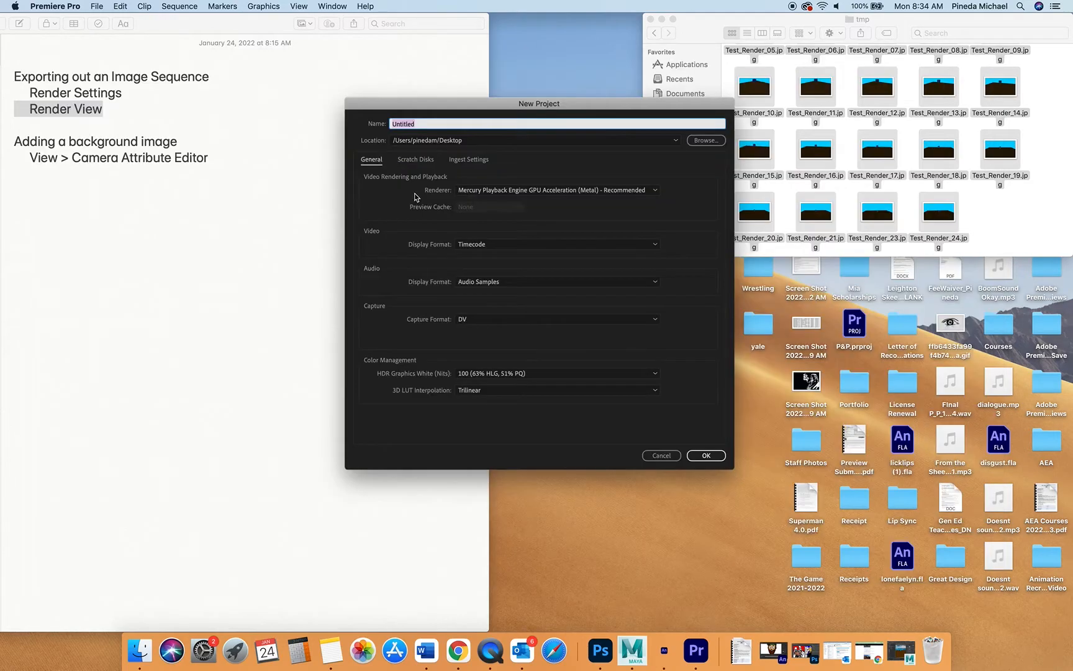
Step: Set the new Premiere Pro project's location to the Maya Exporting folder on the Desktop and create the project as Untitled
click(704, 141)
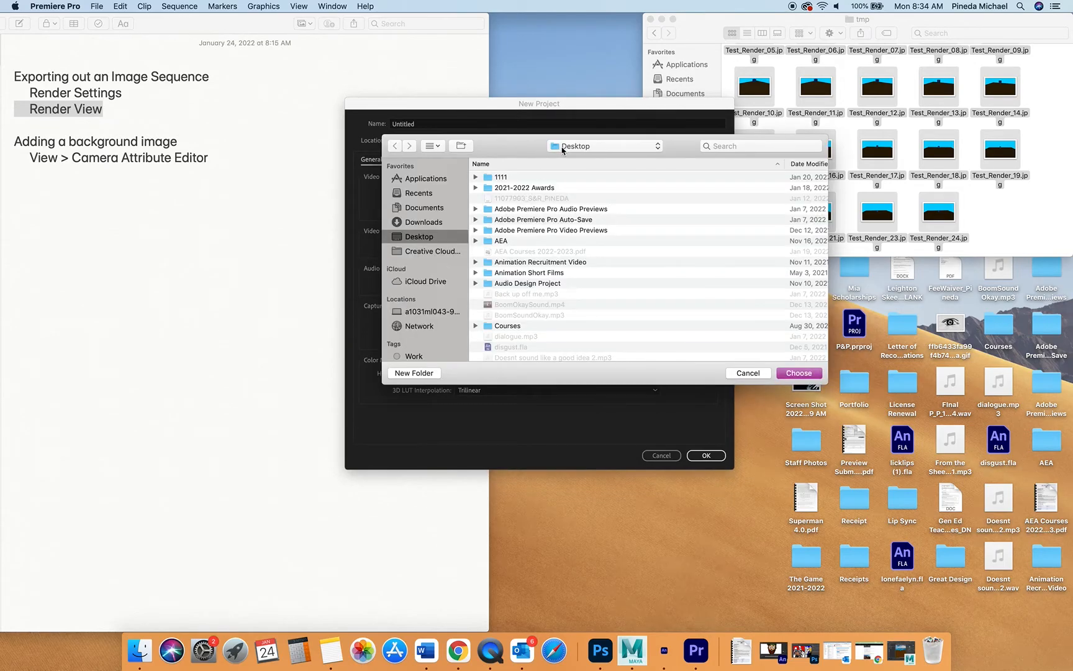
click(562, 147)
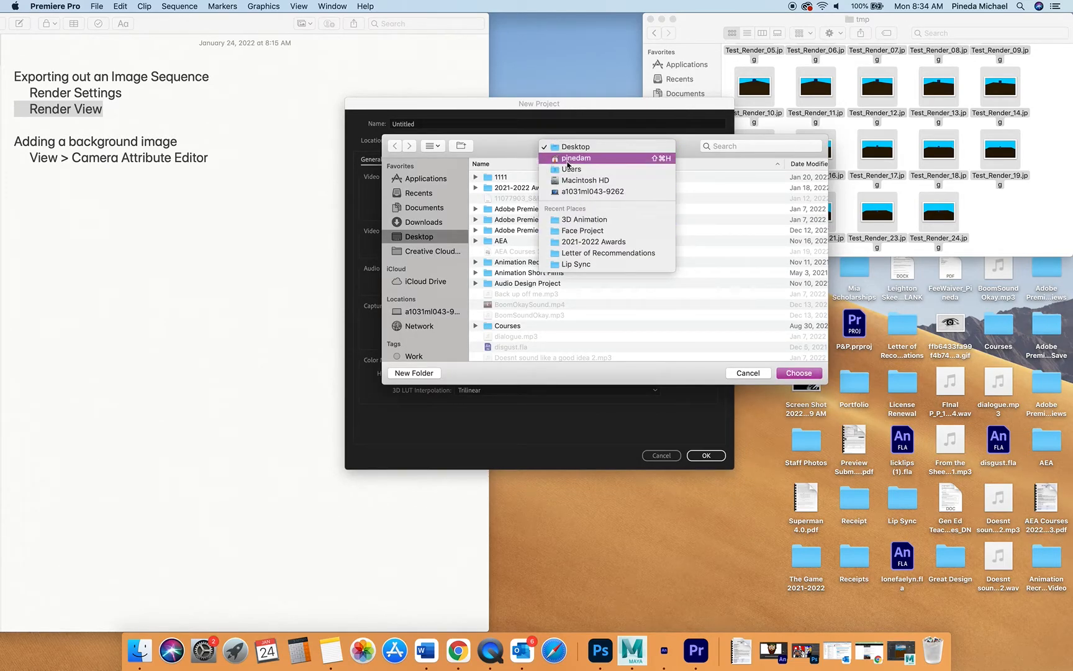
click(551, 306)
scroll(549, 304, down, 6)
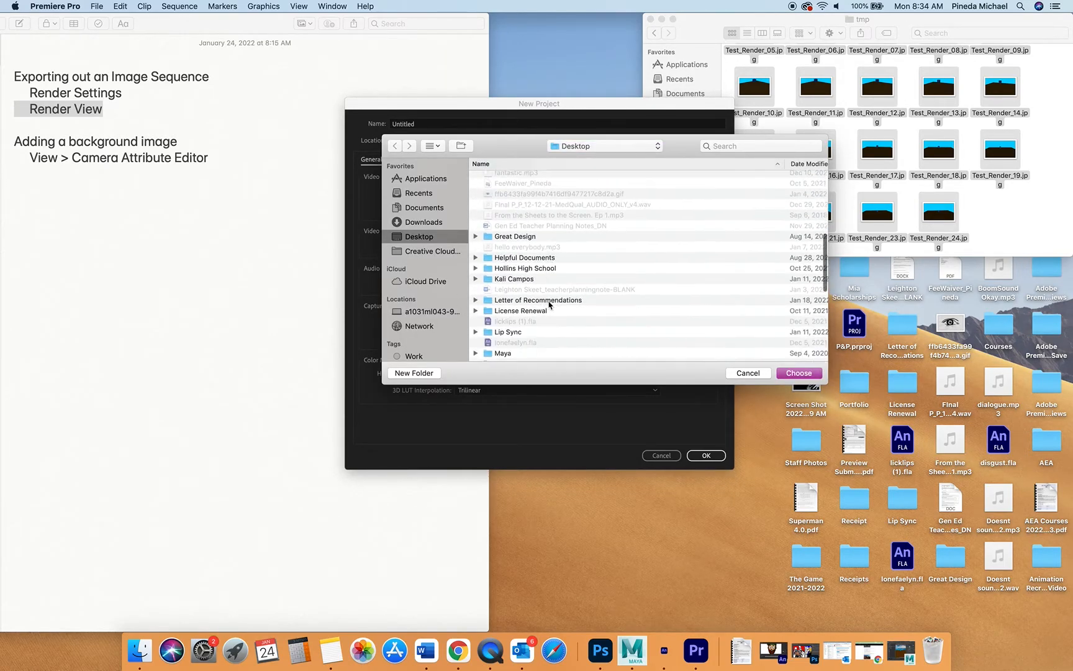
scroll(550, 304, down, 5)
click(527, 241)
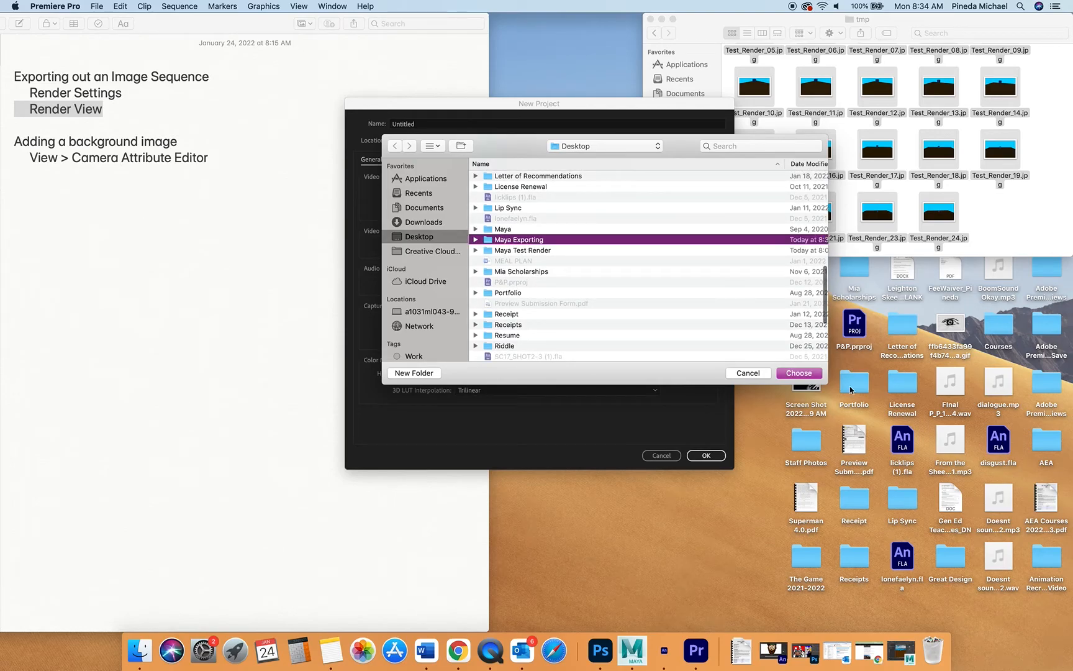
click(802, 373)
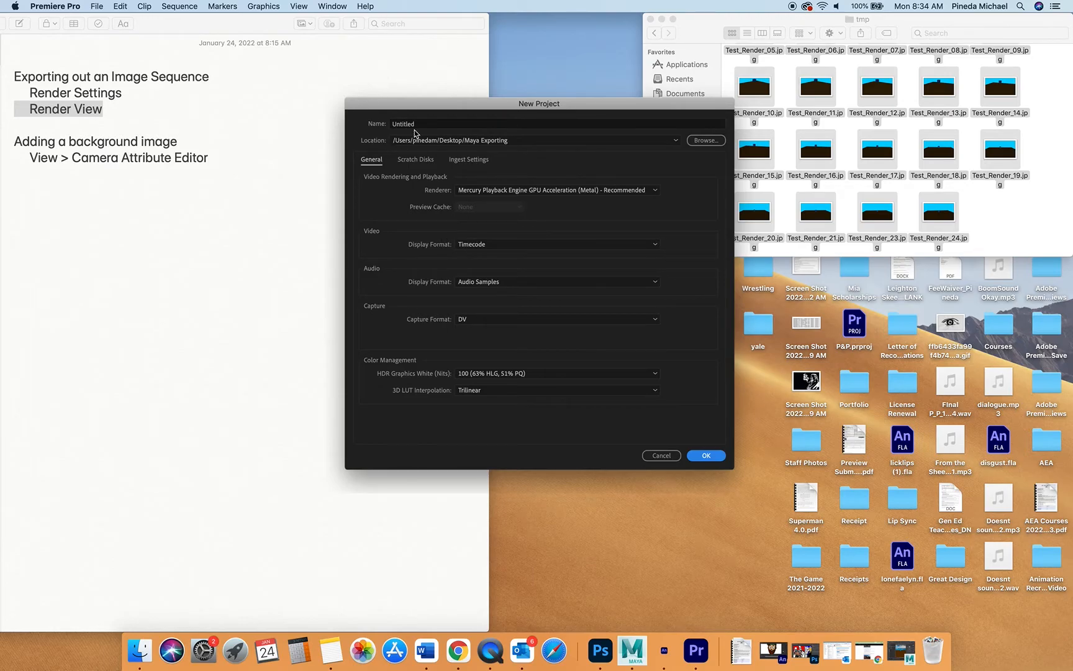
key(Return)
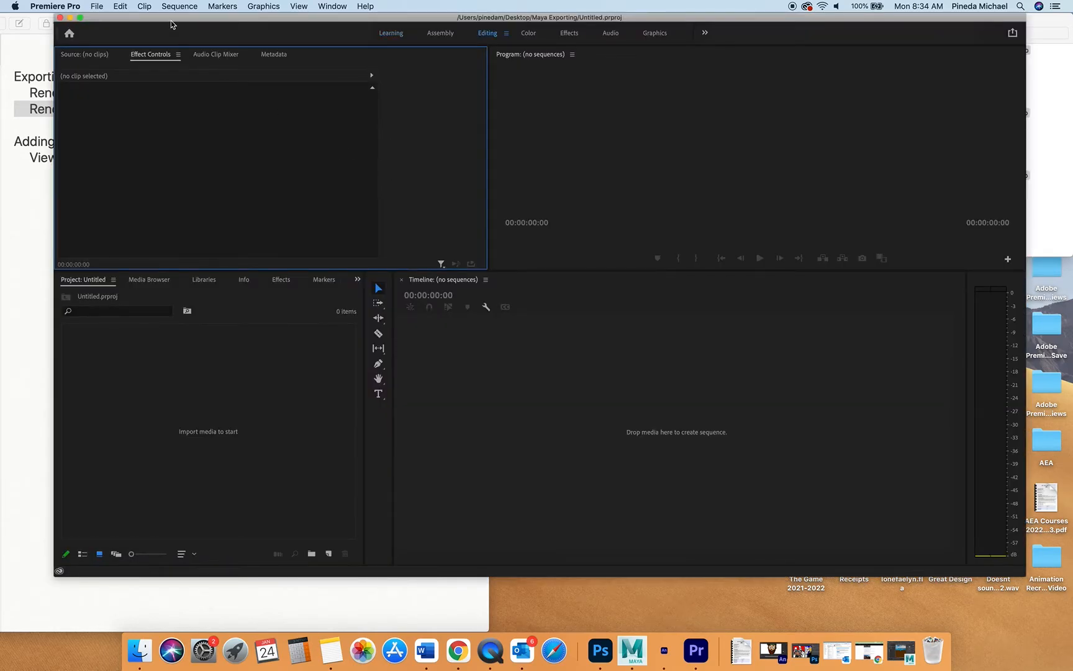
Step: Create a new sequence named Sequence 01 with the Digital SLR 1080p preset DSLR 1080p24
click(97, 6)
mouse_move(102, 21)
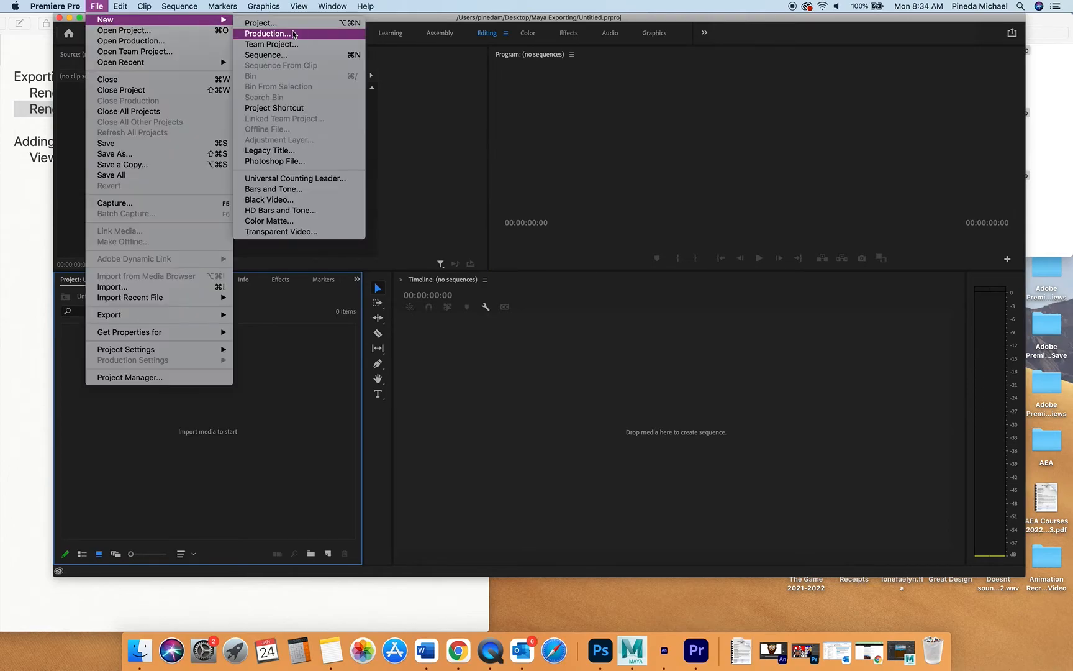
click(283, 60)
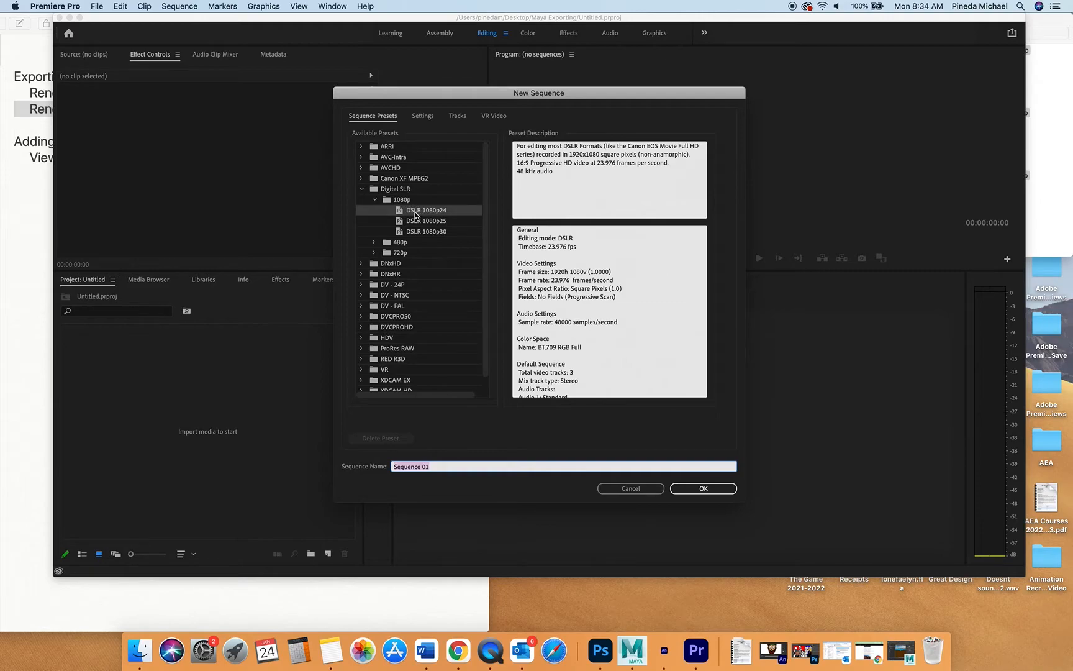
click(406, 212)
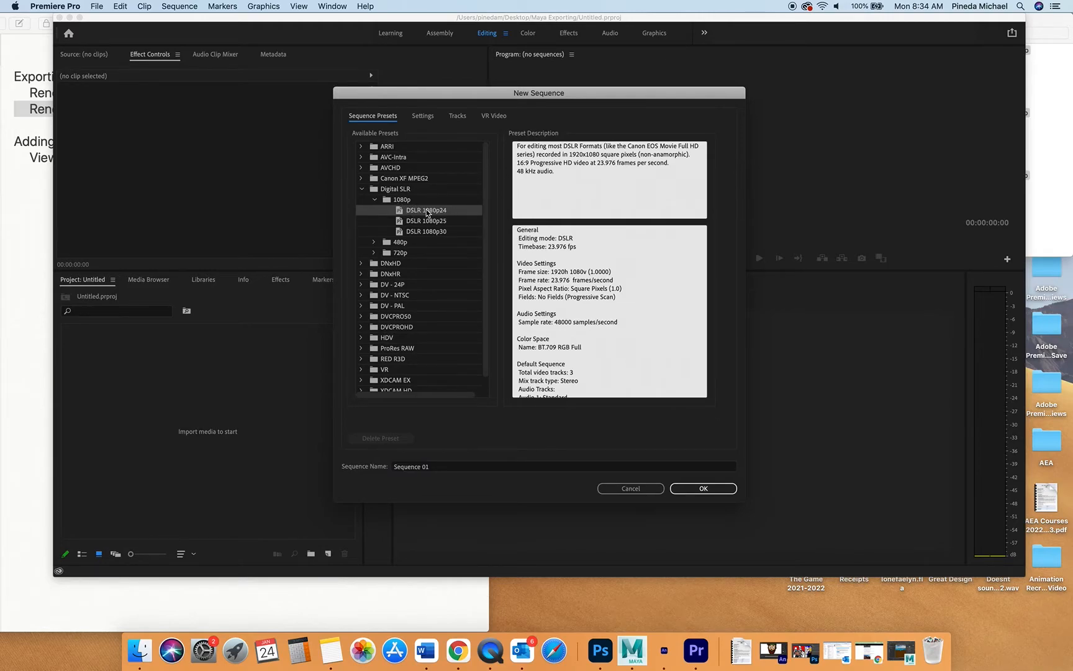
click(680, 490)
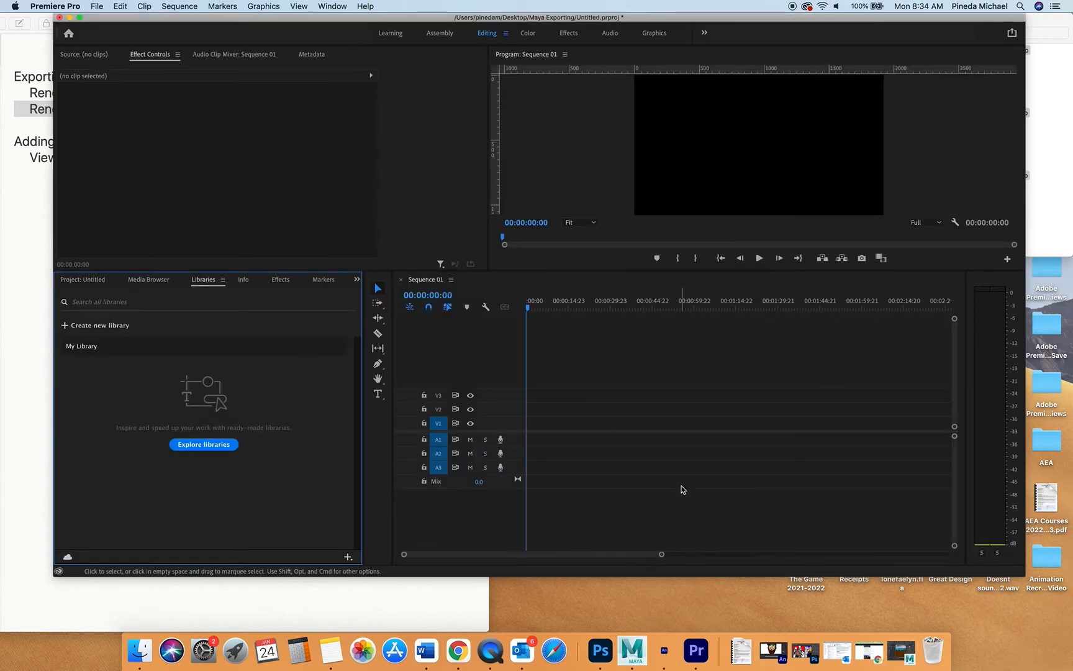
Step: Look through the Preferences categories to find where the default duration for still images is set
click(61, 7)
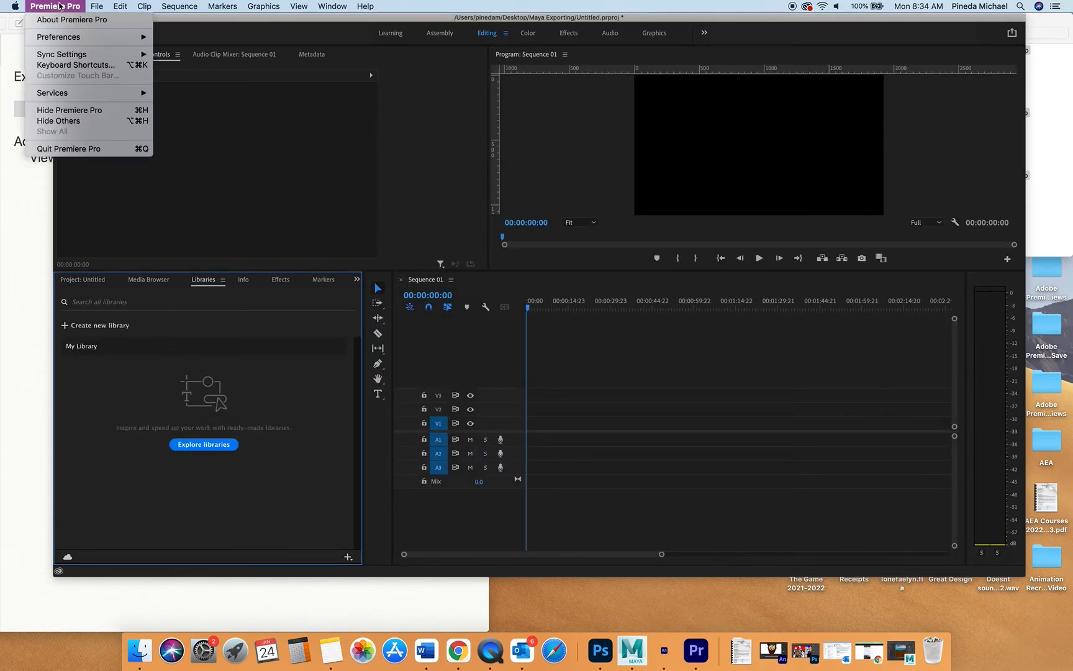
mouse_move(66, 40)
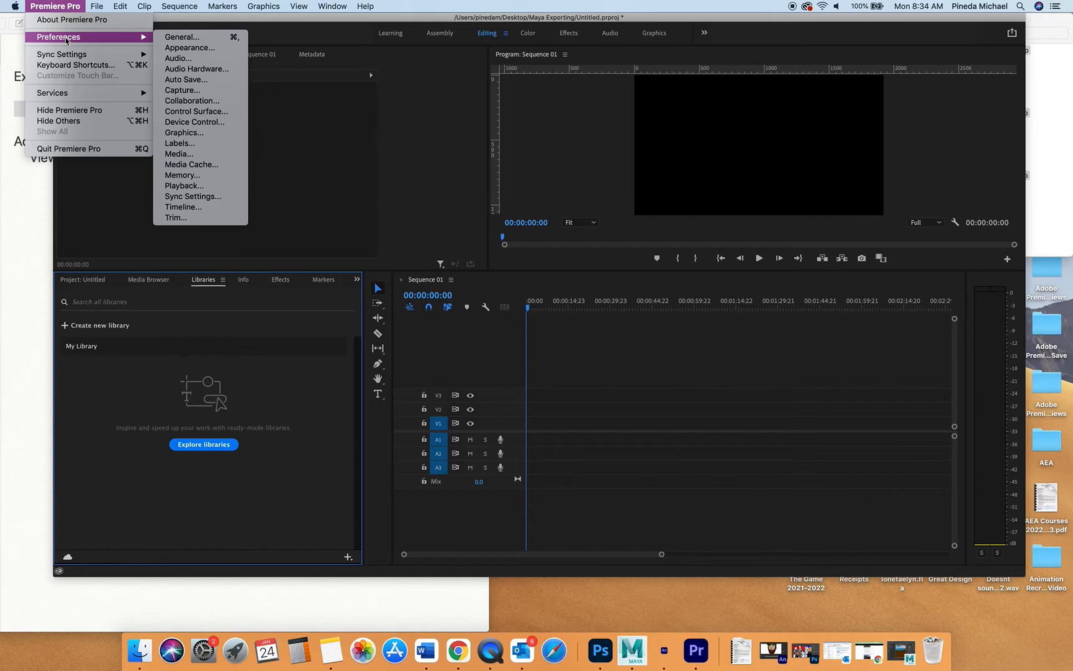
click(196, 164)
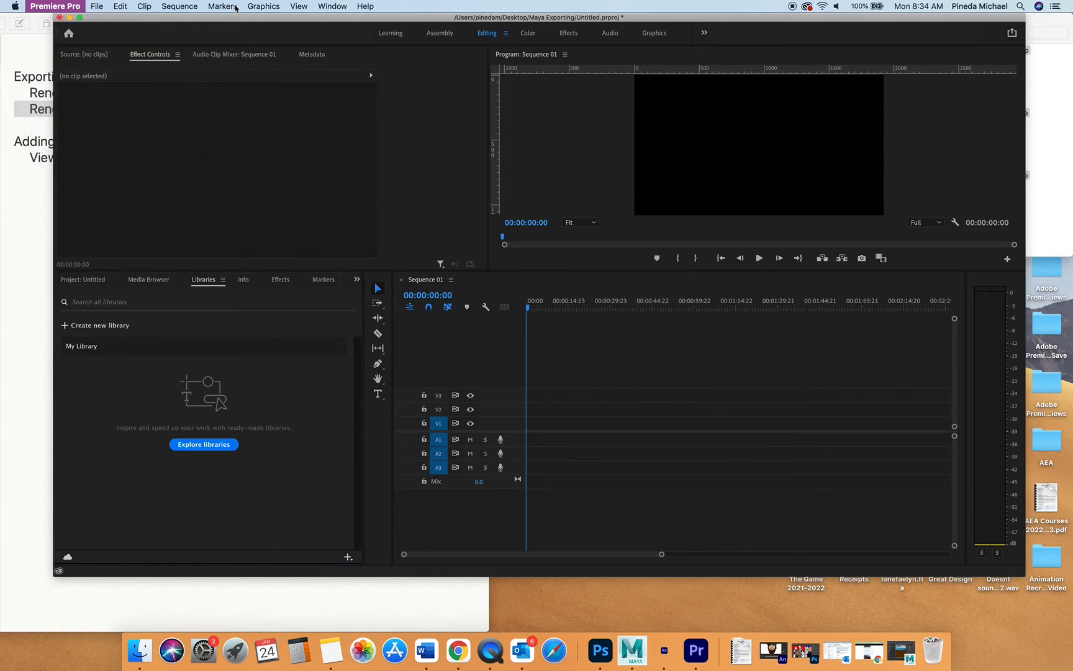
click(379, 283)
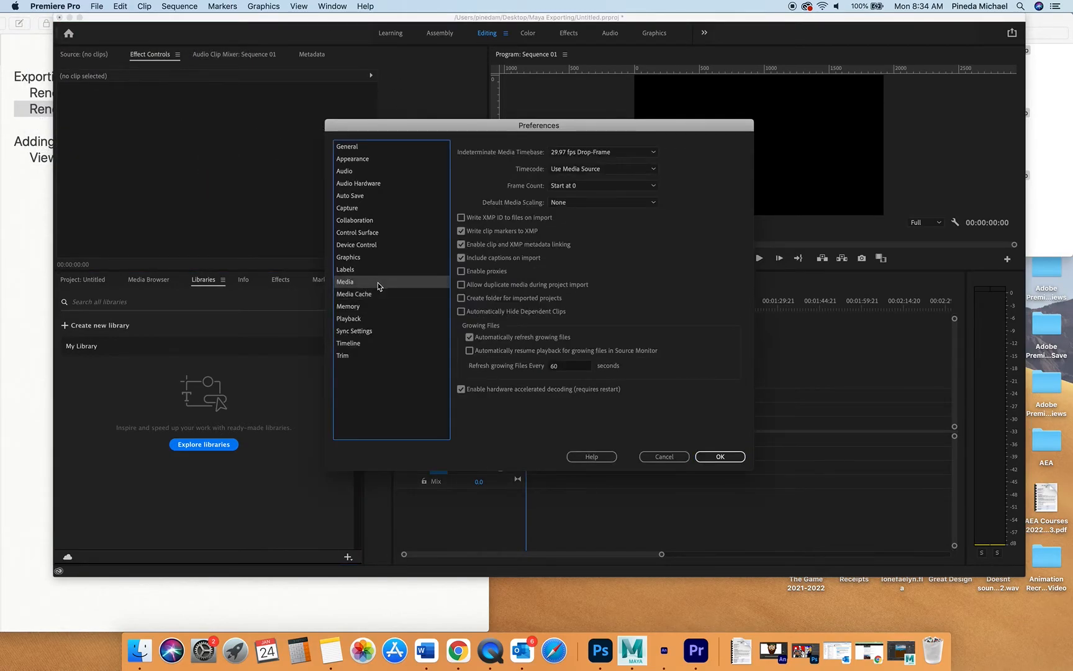
click(374, 271)
click(365, 257)
click(366, 246)
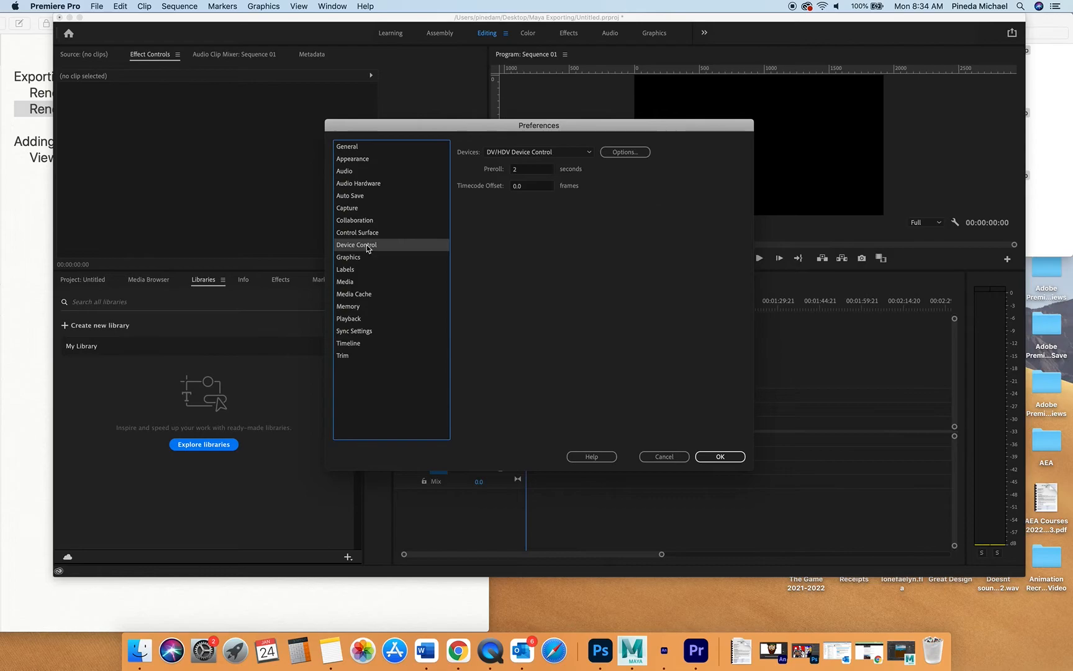
click(369, 222)
click(371, 233)
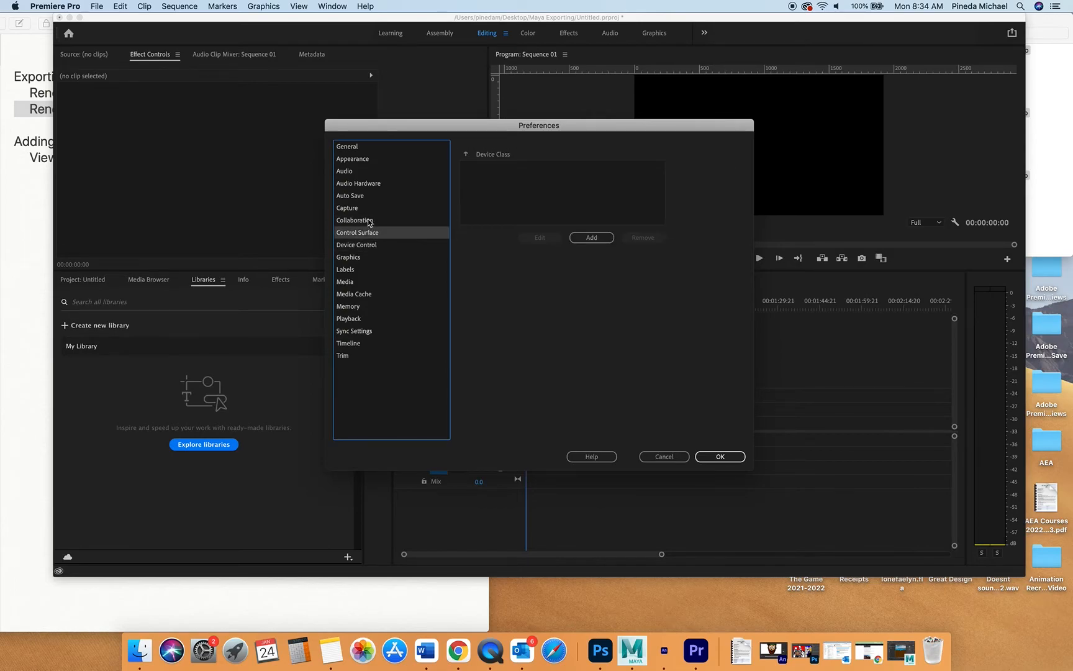
click(369, 220)
click(365, 209)
click(368, 196)
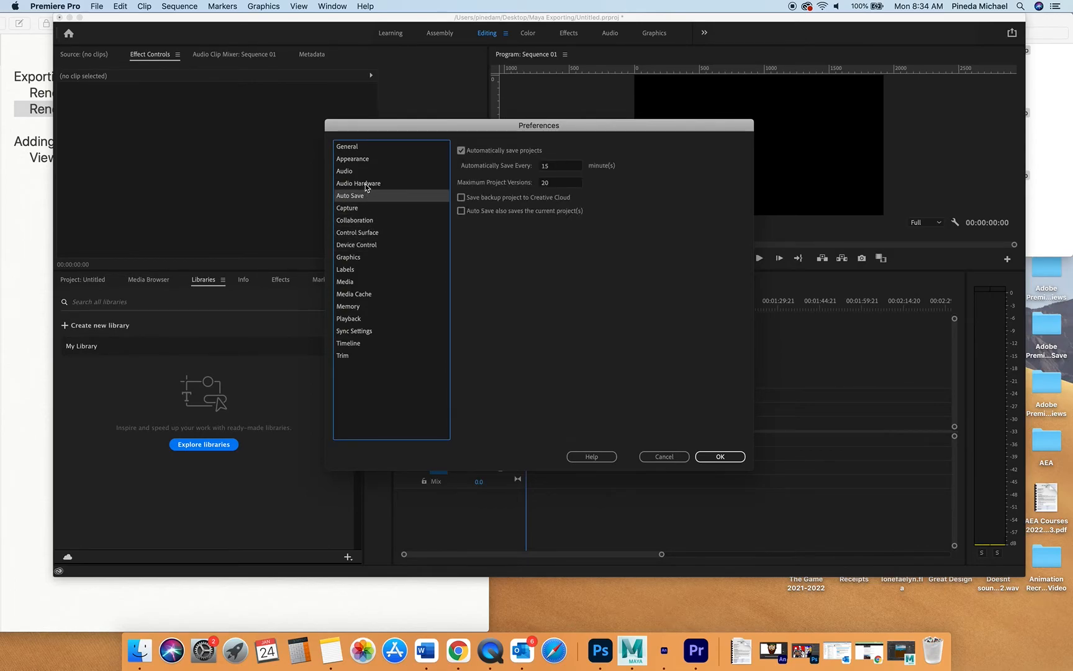
click(366, 184)
click(364, 172)
click(363, 161)
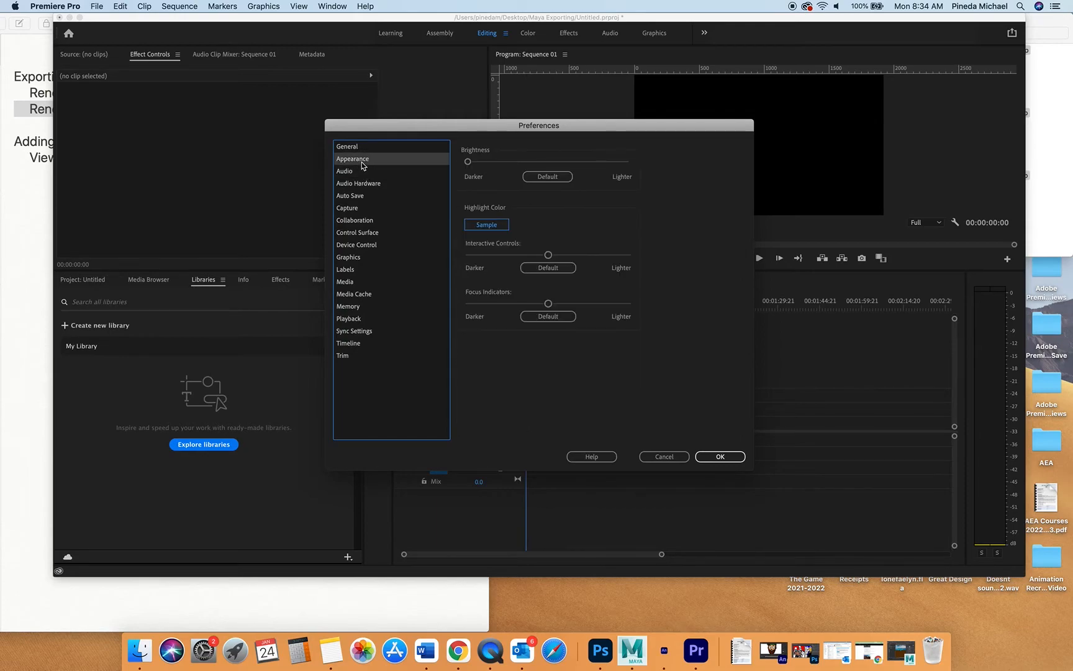
click(370, 333)
click(369, 323)
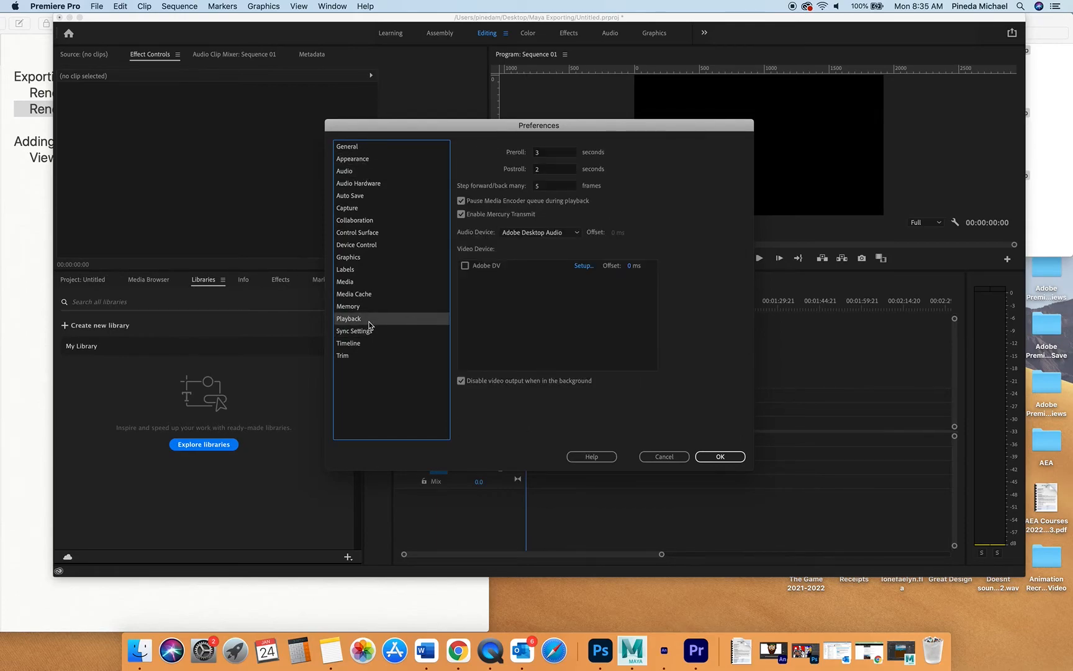
click(369, 308)
click(369, 295)
click(369, 344)
click(369, 357)
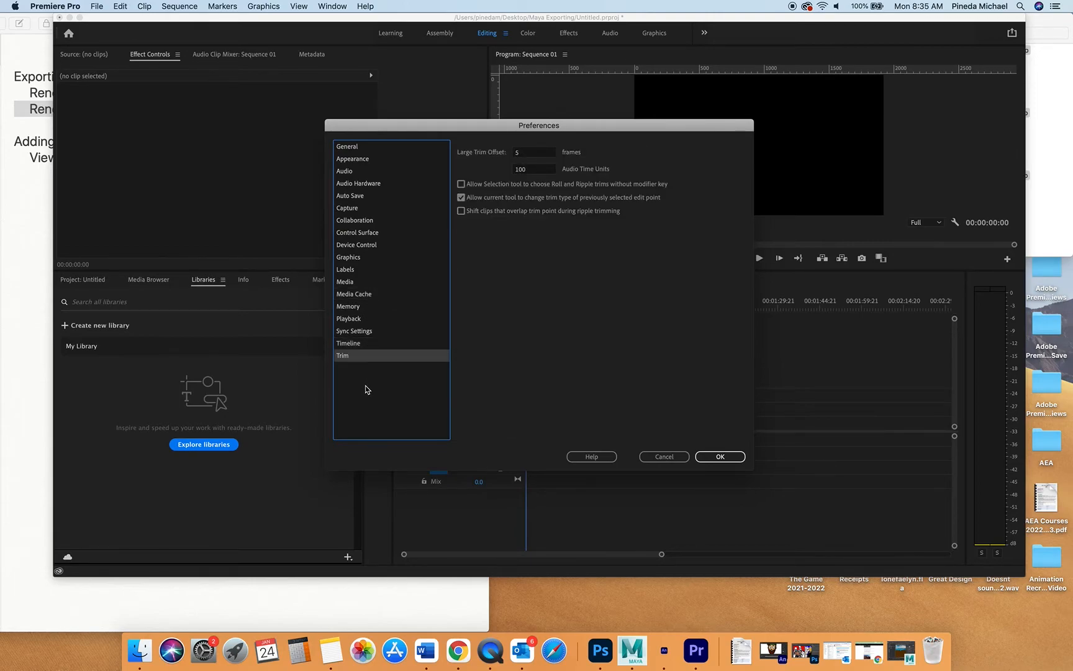
click(403, 149)
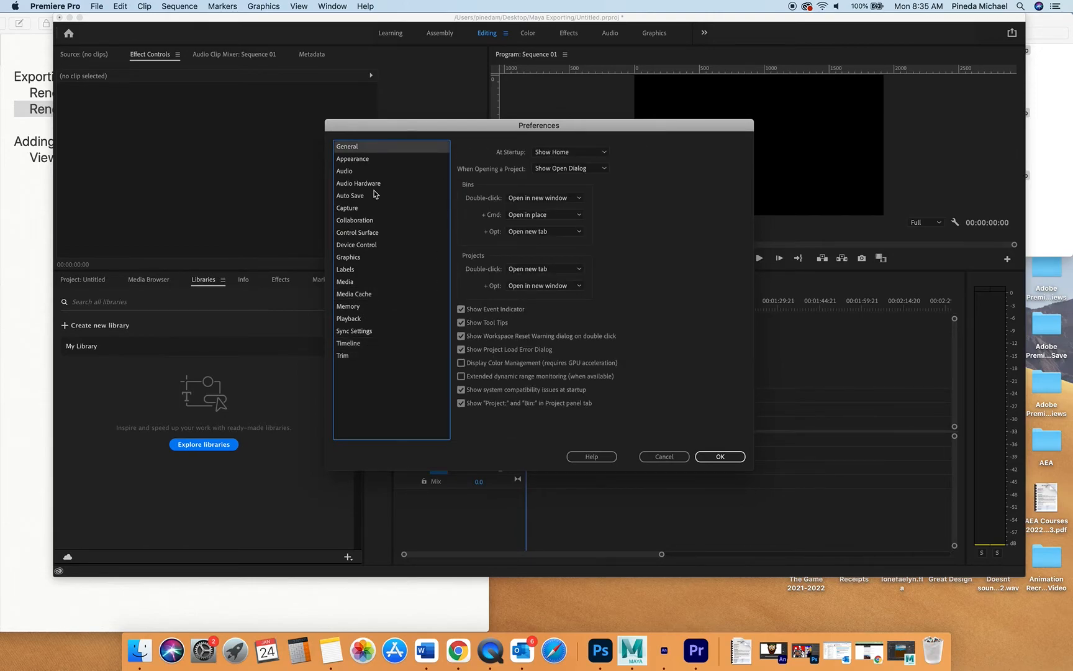
click(354, 160)
click(353, 172)
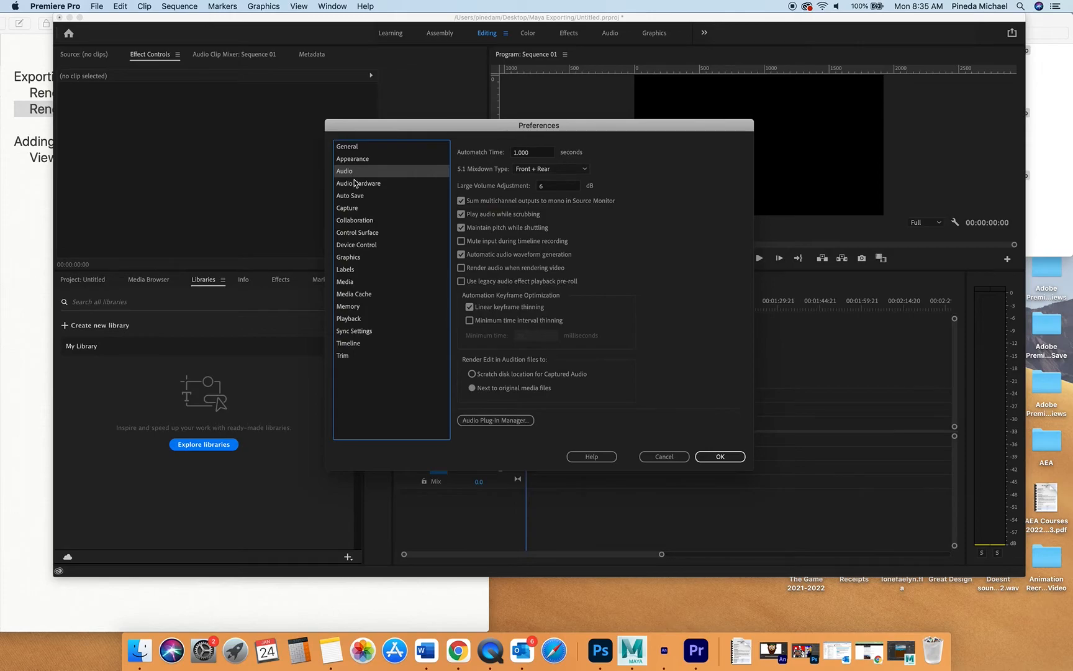
click(355, 183)
click(355, 196)
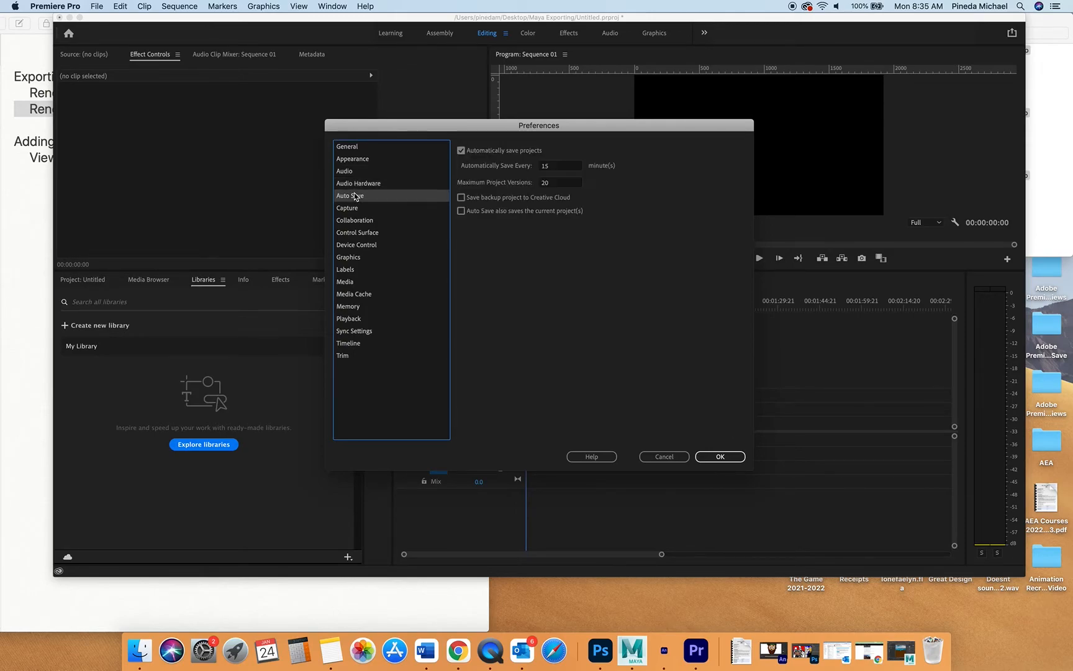
click(355, 208)
click(355, 221)
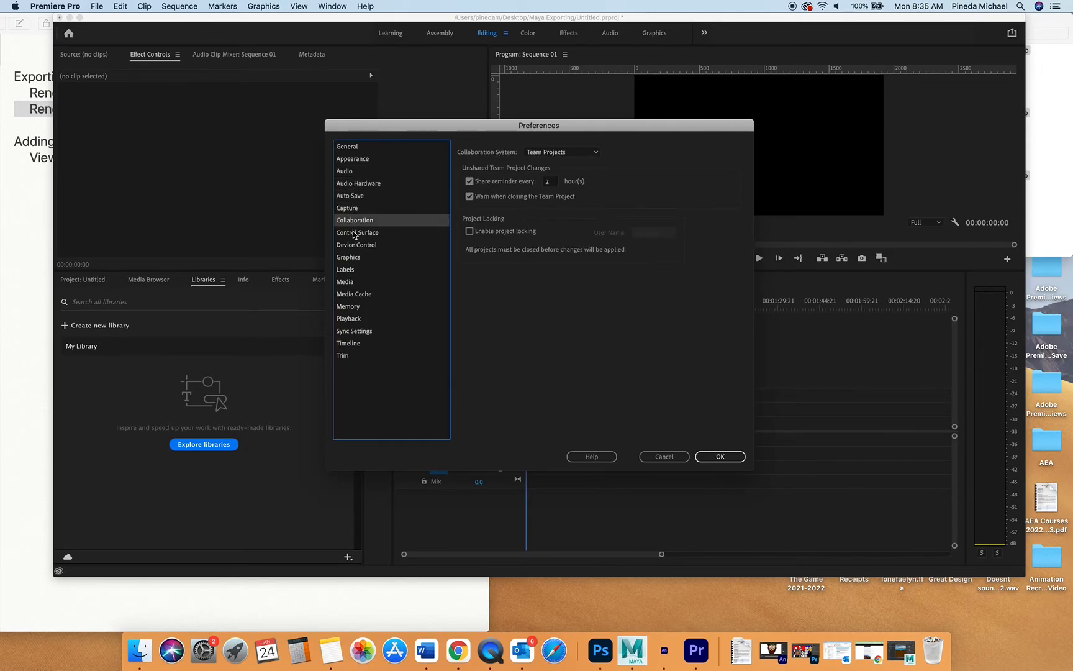
click(354, 234)
click(356, 245)
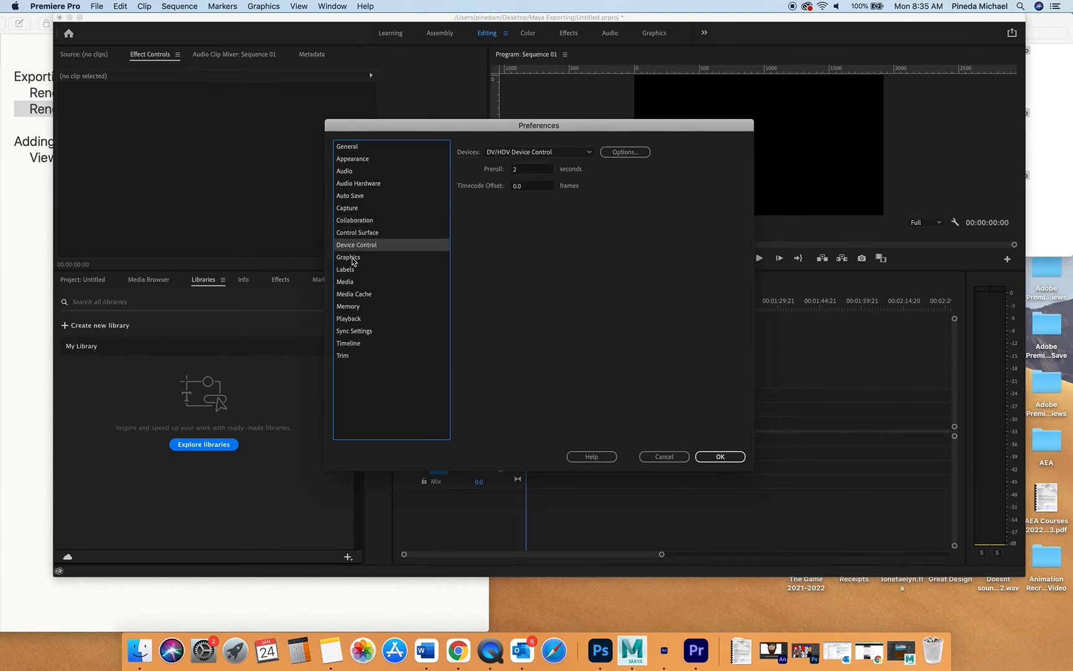
click(352, 260)
click(353, 282)
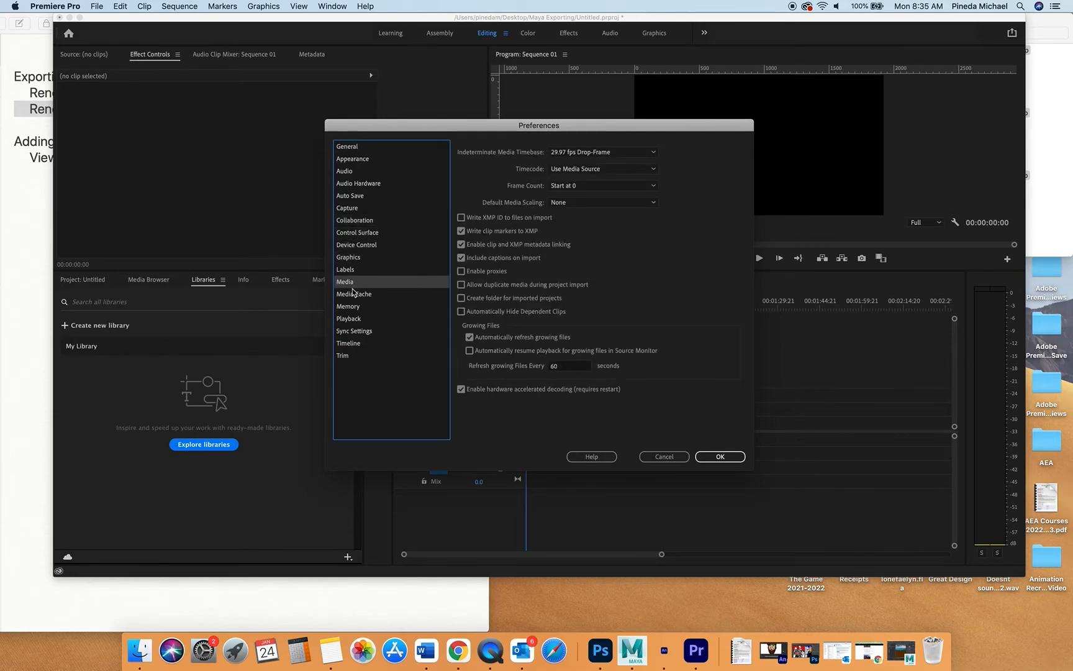
click(353, 295)
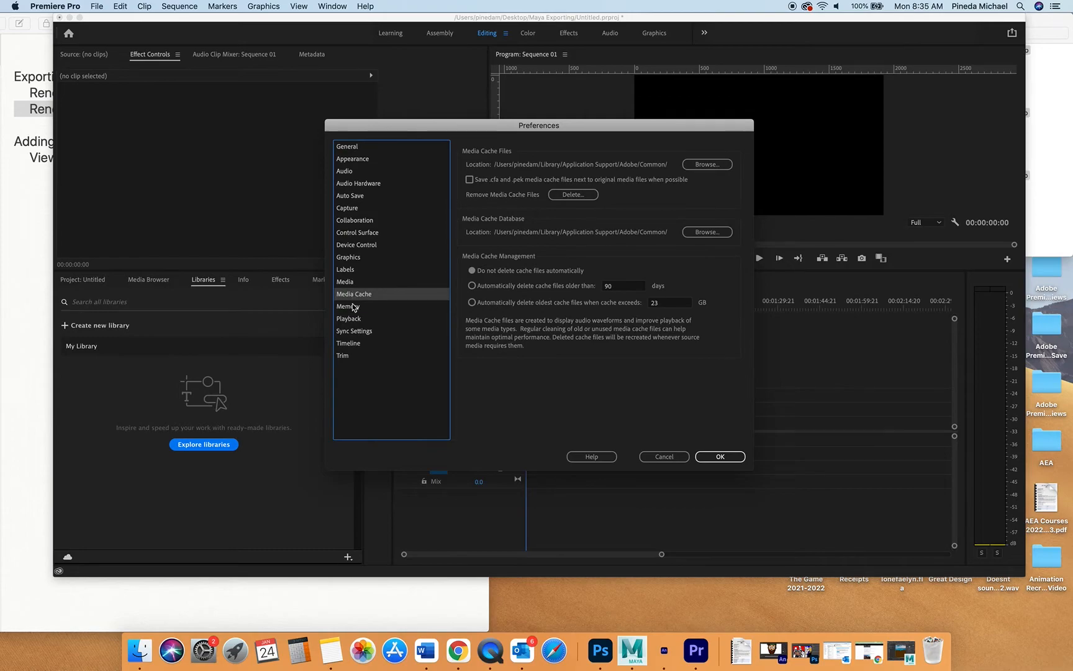
click(351, 307)
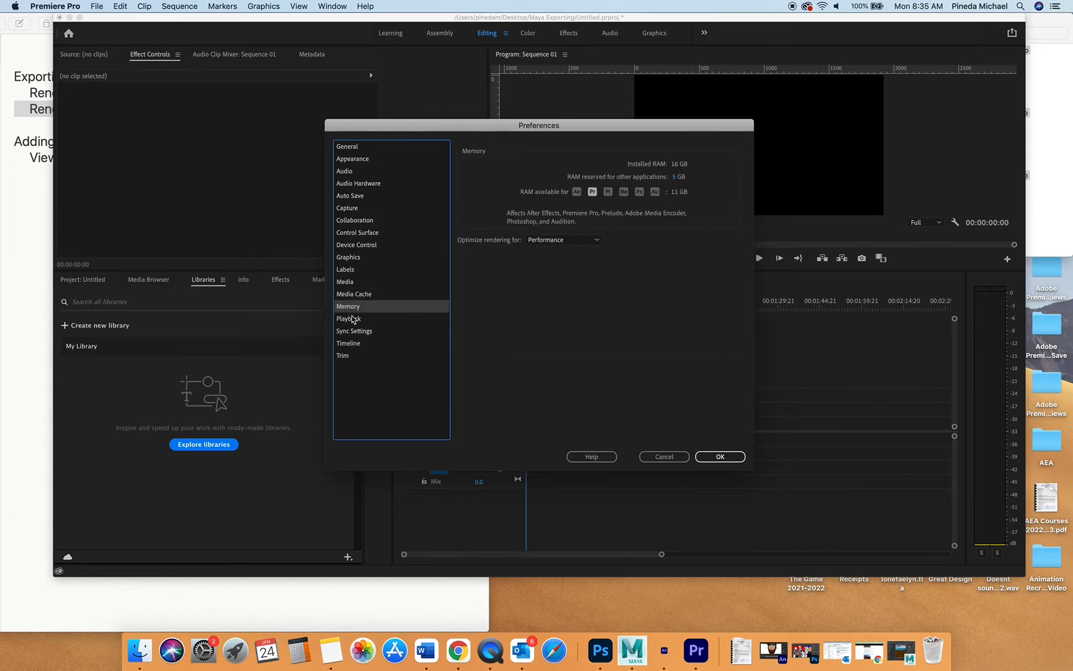
click(352, 319)
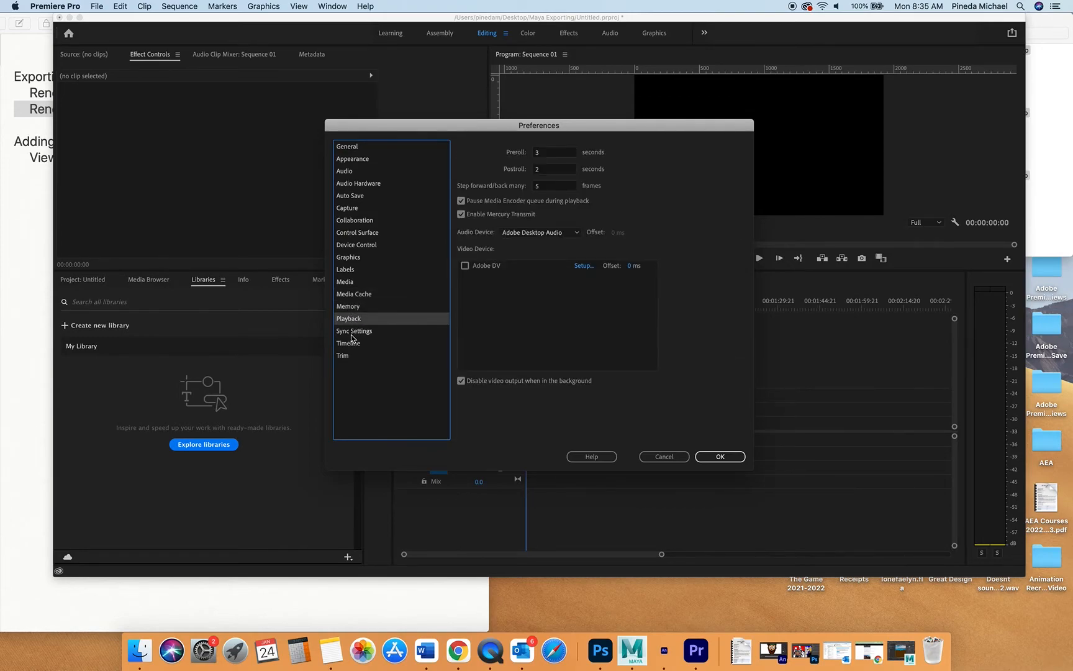
Step: Set the Still Image Default Duration in the Timeline preferences to 2 frames
click(351, 342)
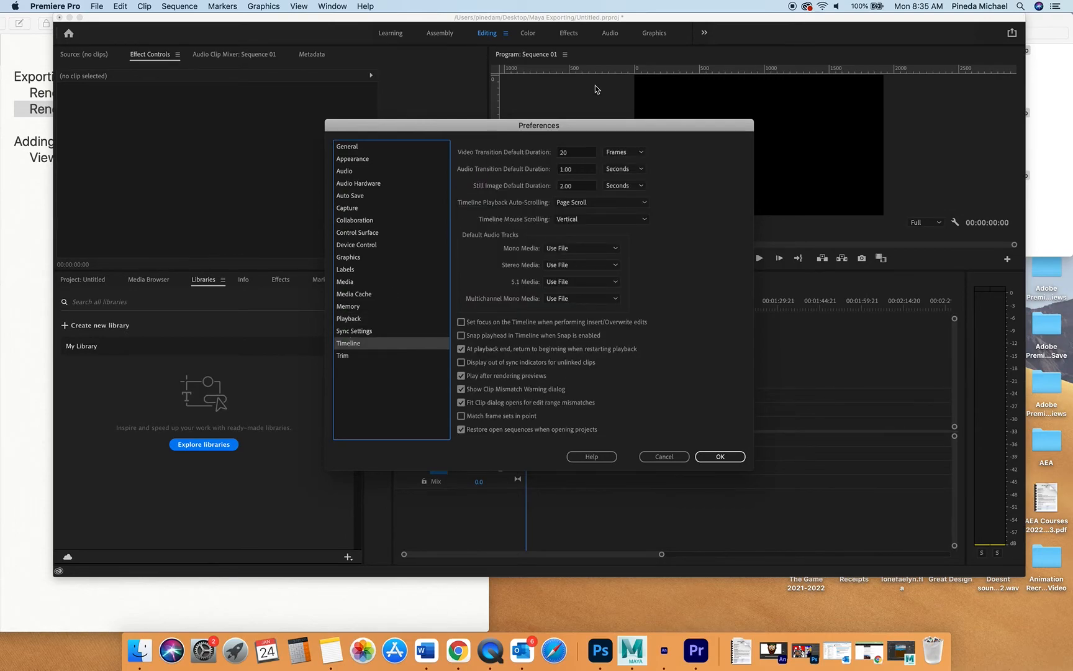
click(578, 185)
text(3)
click(633, 186)
click(636, 199)
click(587, 187)
text(2)
click(726, 201)
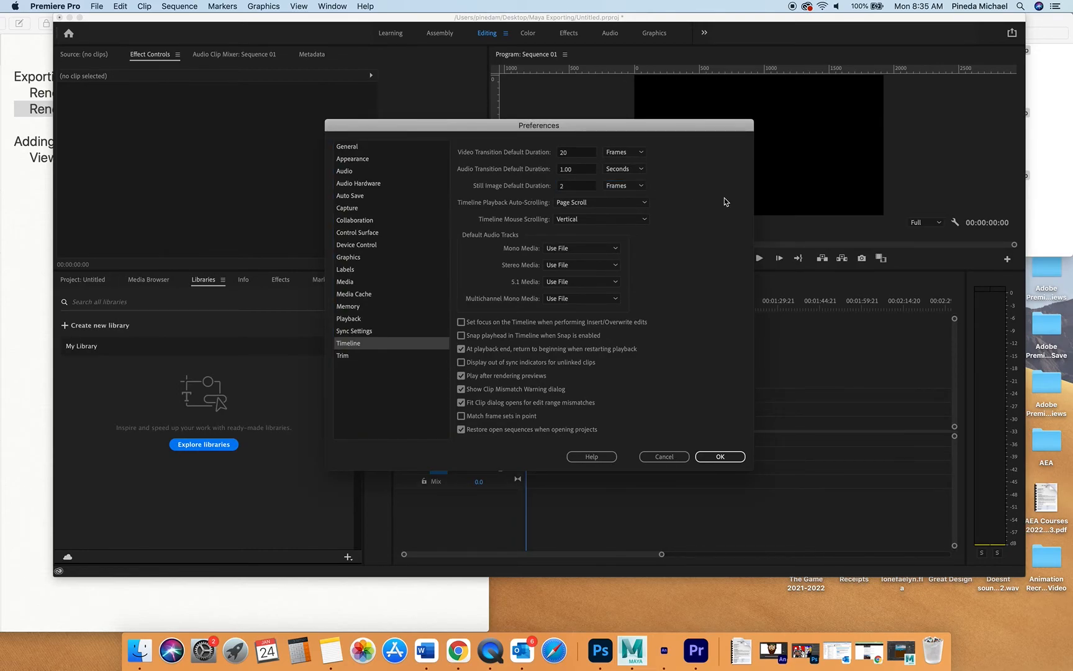
Step: Try to lower the Still Image Default Duration to 1 frame and accept the preferences
click(567, 186)
text(1)
click(700, 204)
click(726, 458)
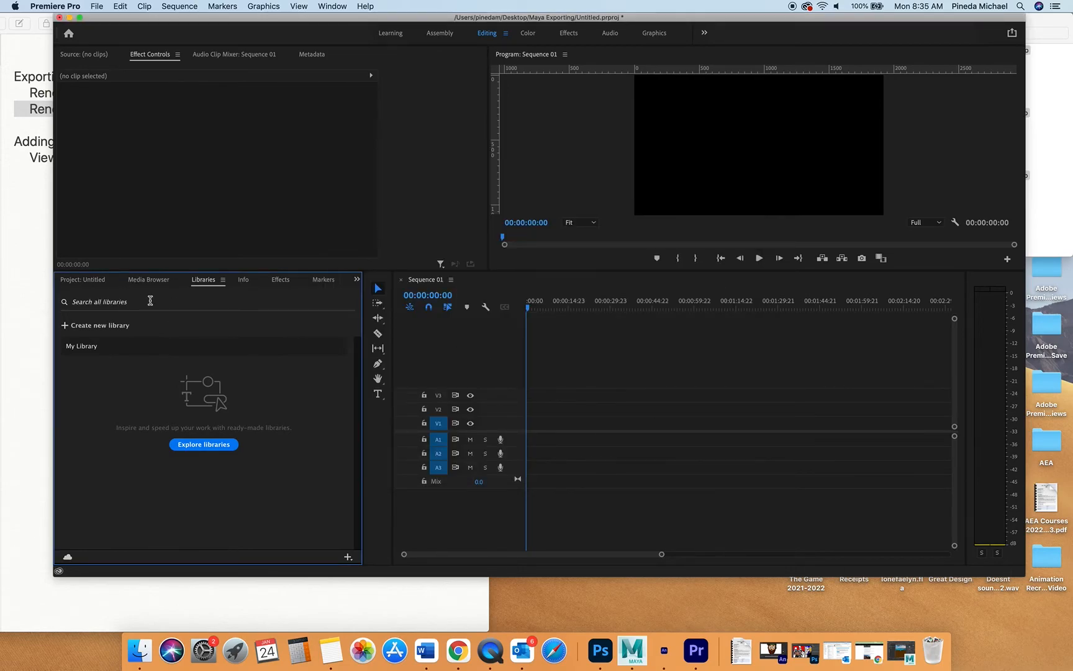
Step: Import all the Test_Render JPEG frames from the tmp folder into the Untitled project
click(95, 284)
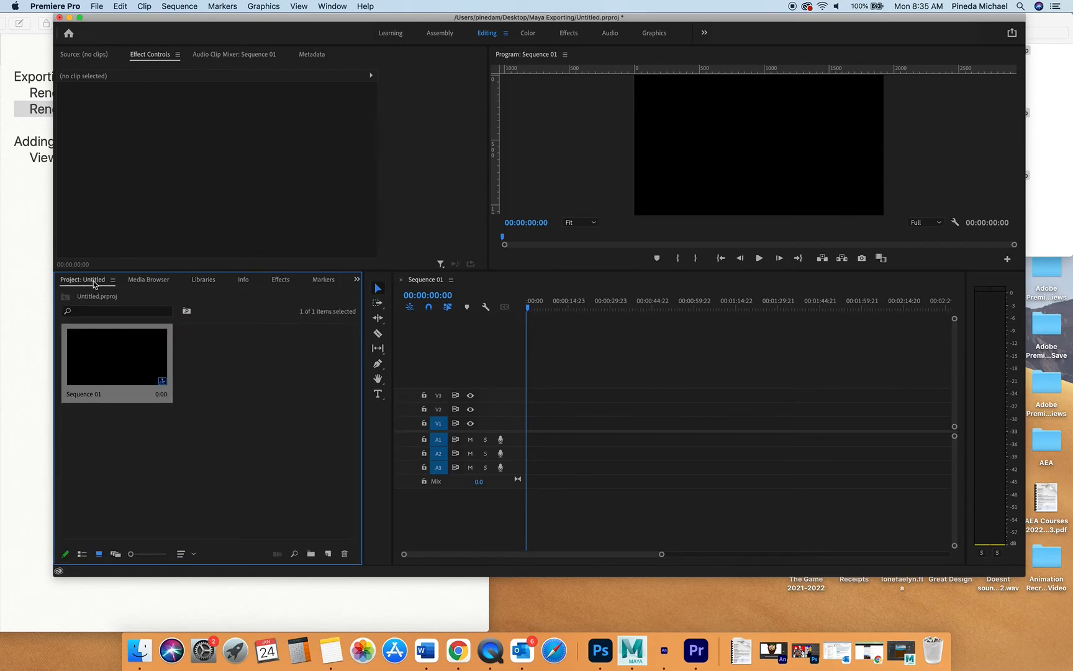
click(1039, 124)
key(super+a)
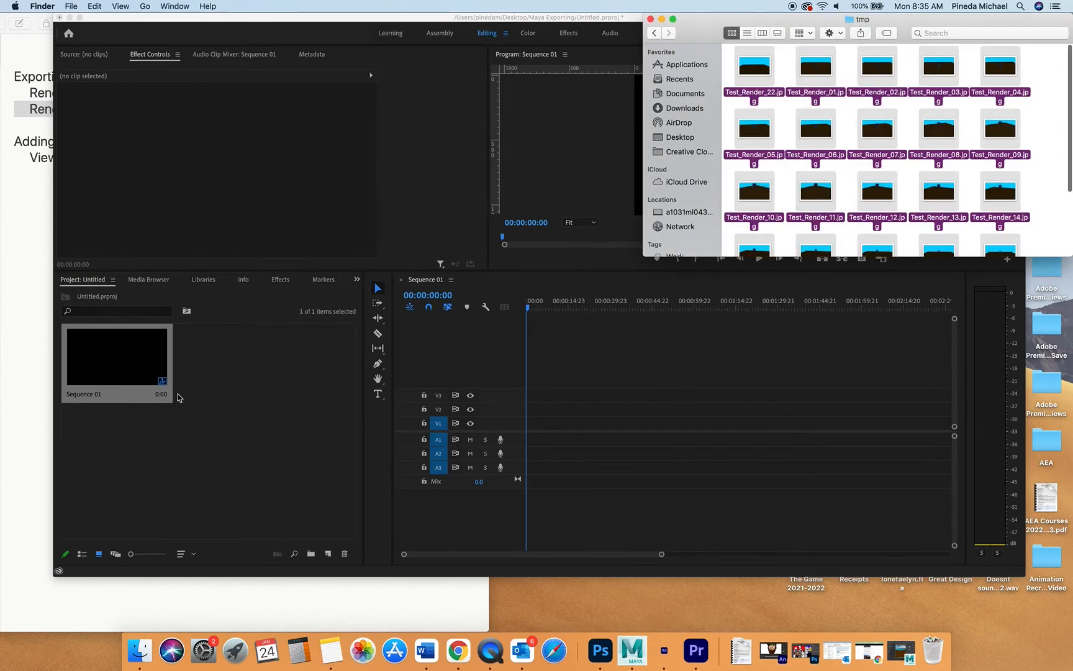
drag(178, 398, 264, 412)
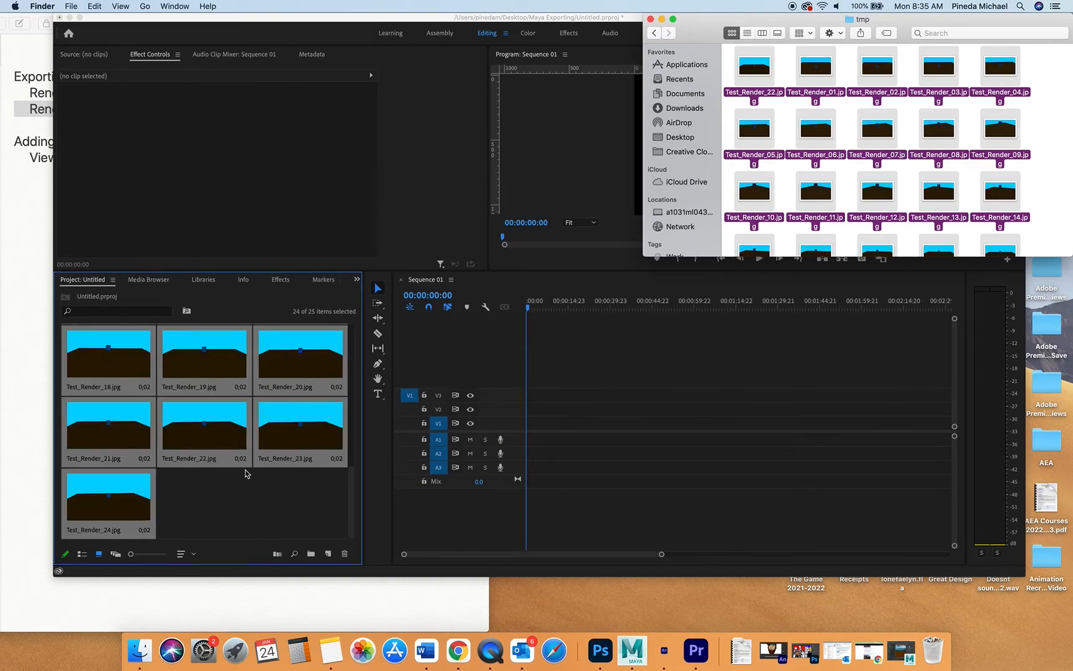
Step: Place all the imported frames at the start of video track V1 in Sequence 01 and play back the animation
drag(213, 439, 526, 429)
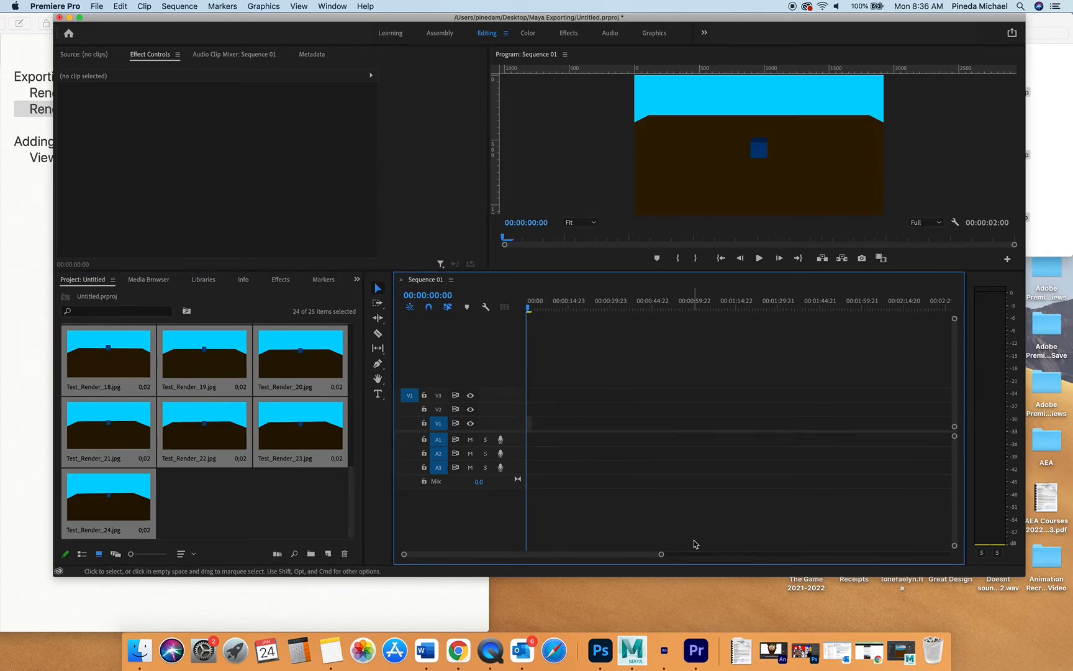
click(758, 260)
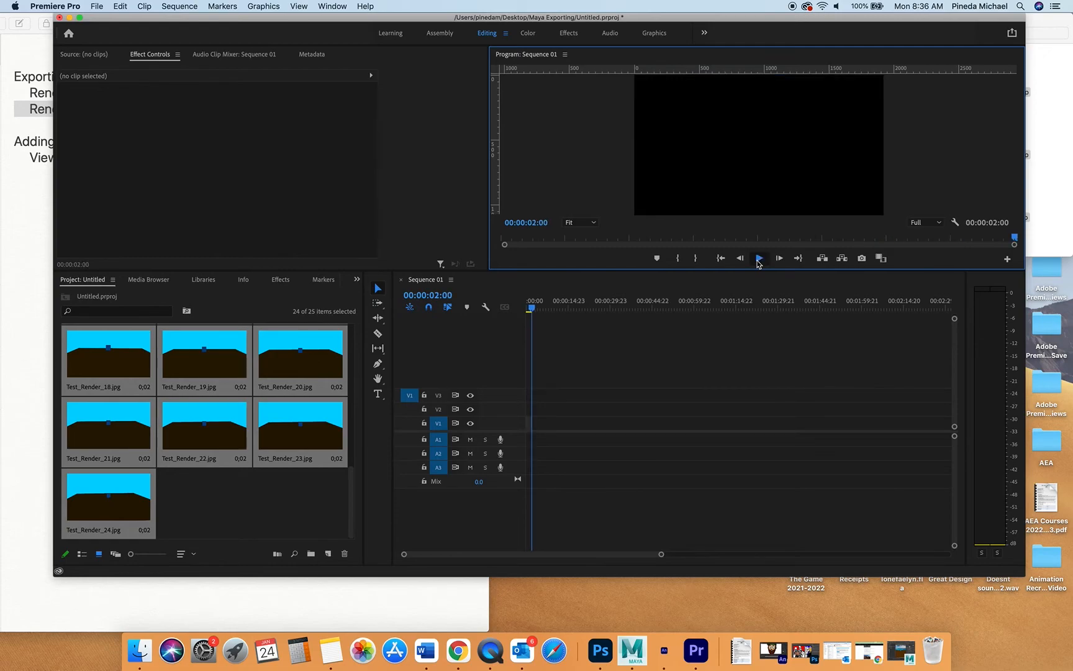
click(759, 259)
key(space)
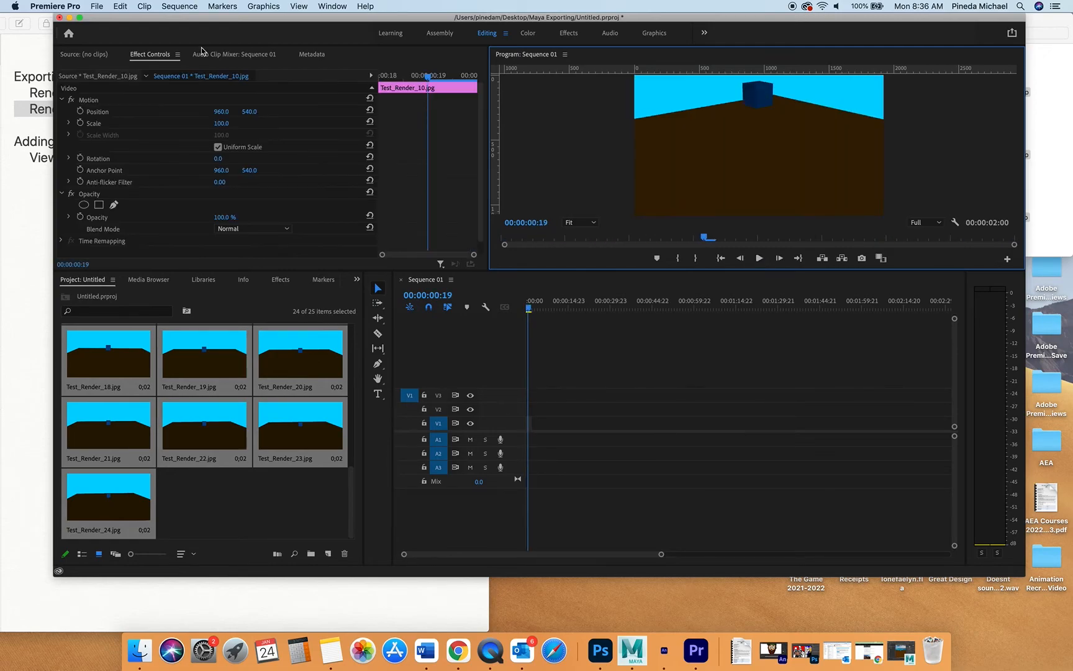
Step: Render Sequence 01 from In to Out and play back the rendered preview
click(98, 7)
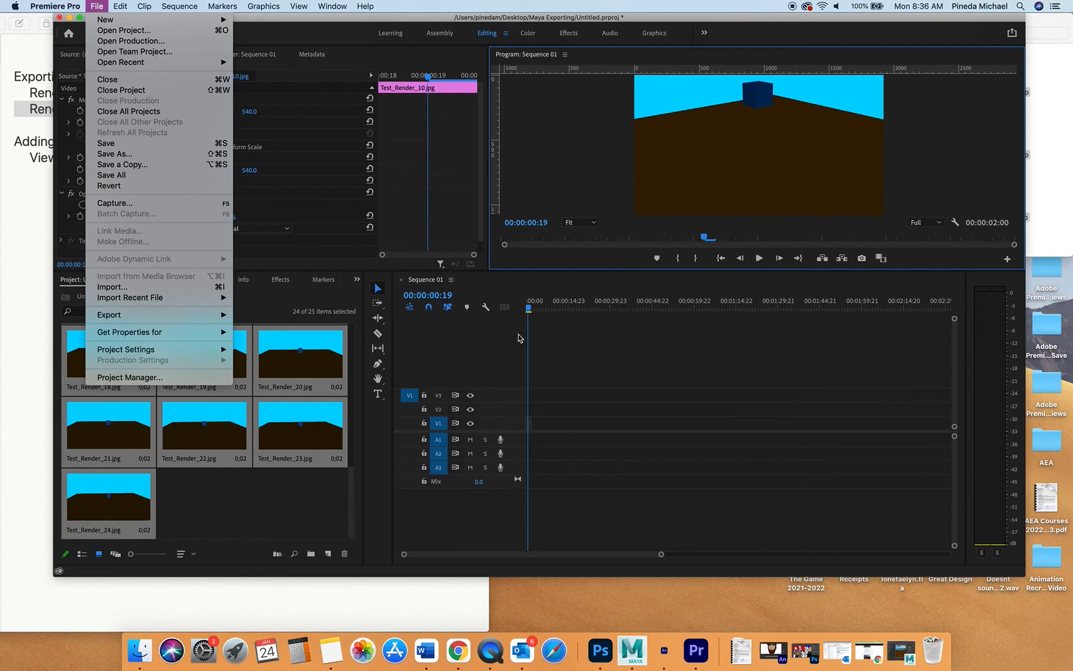
click(561, 359)
drag(662, 554, 539, 568)
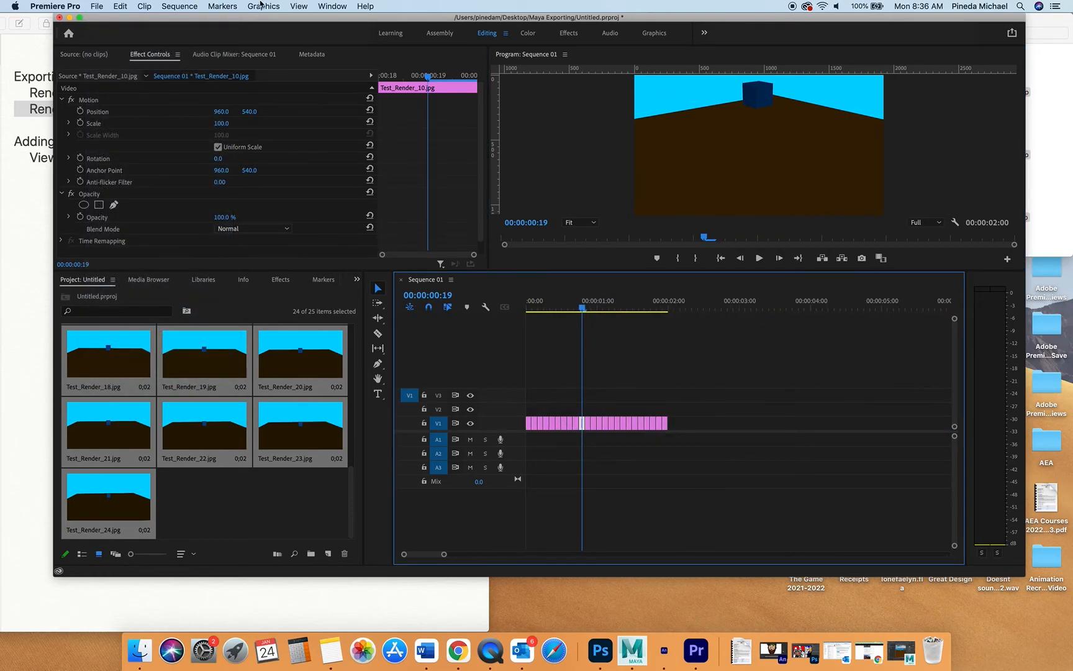
click(180, 6)
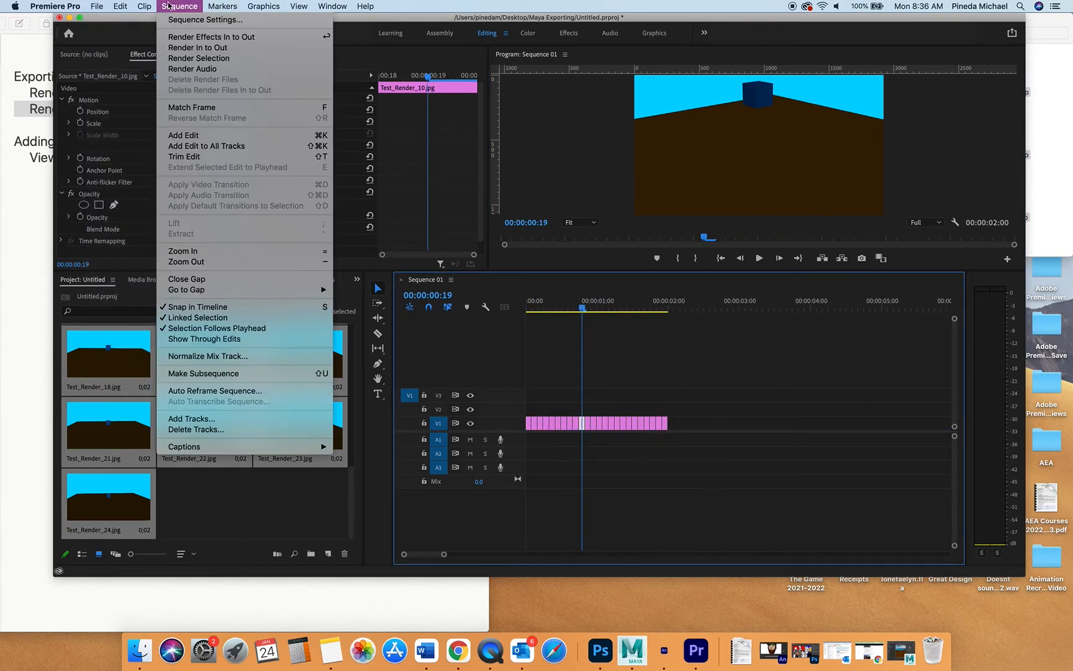
click(195, 49)
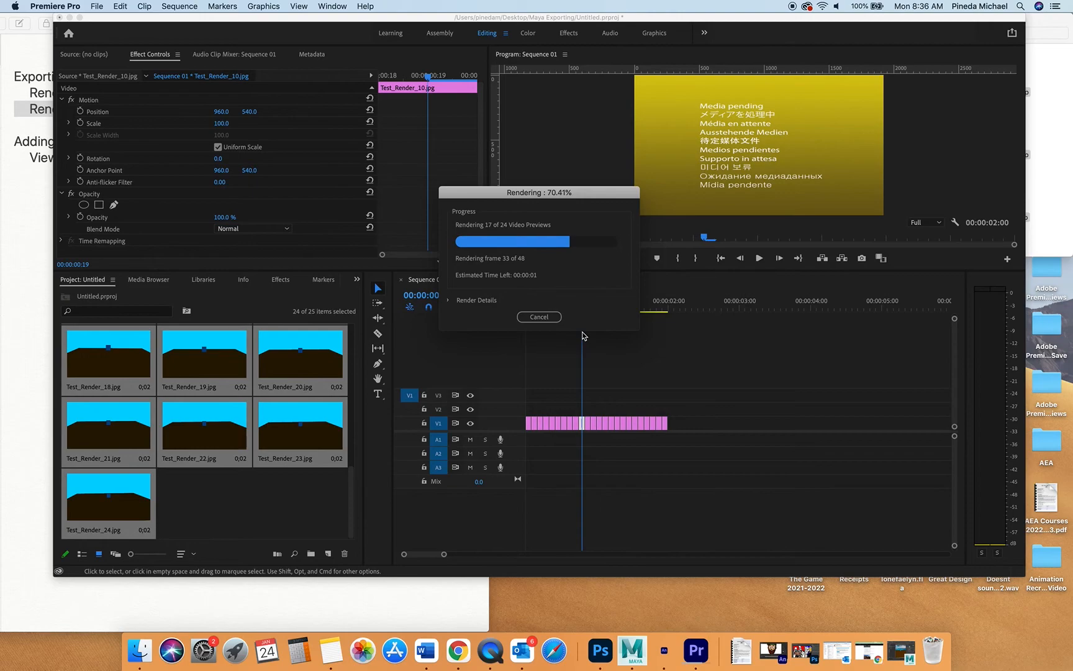
click(759, 258)
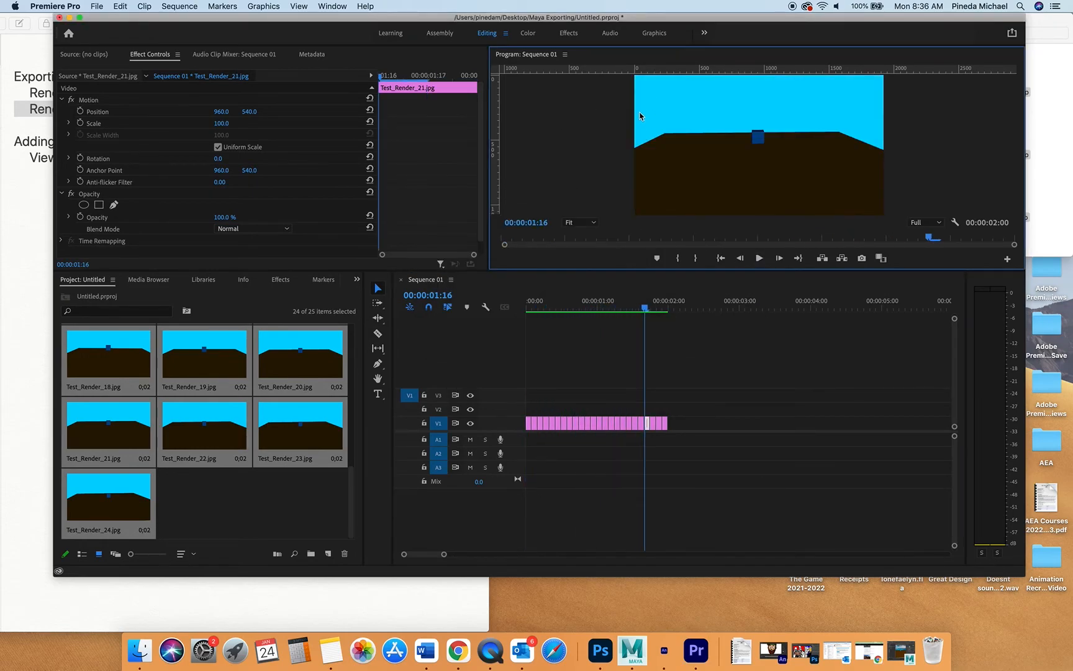
Step: Open the media export settings for Sequence 01 and choose the Match Source - Medium bitrate preset
click(90, 7)
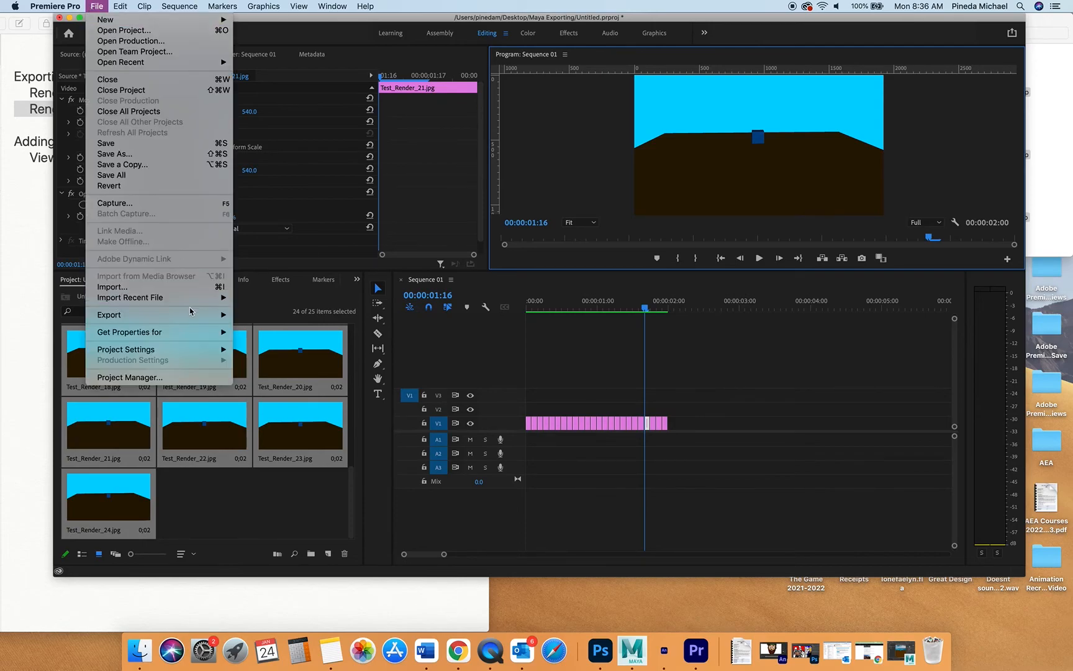
mouse_move(186, 315)
click(273, 316)
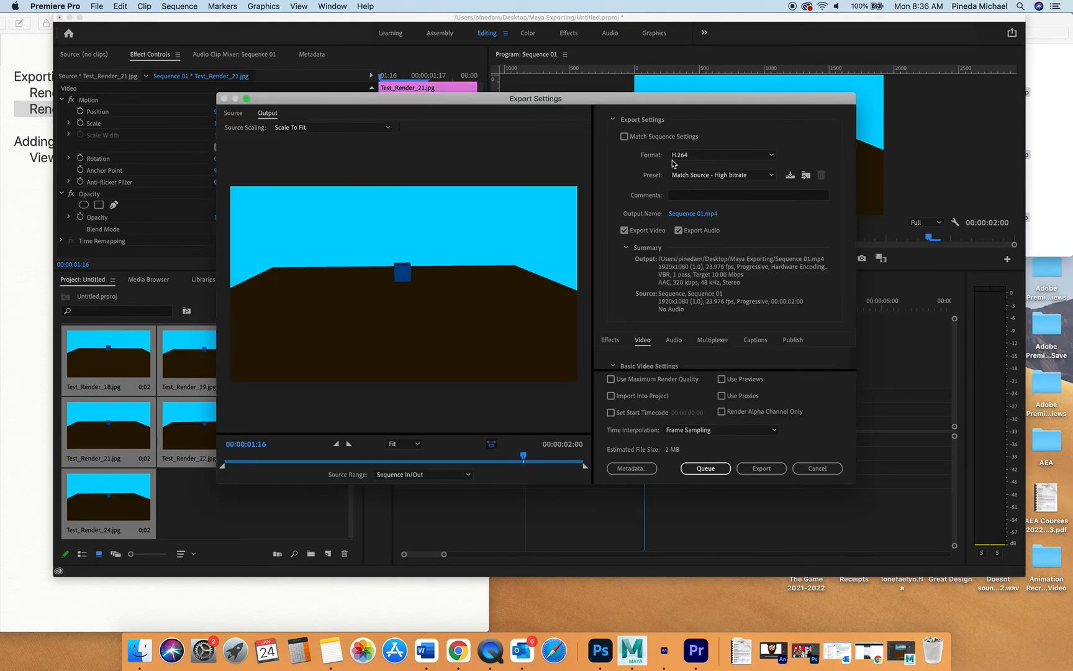
click(723, 174)
click(699, 198)
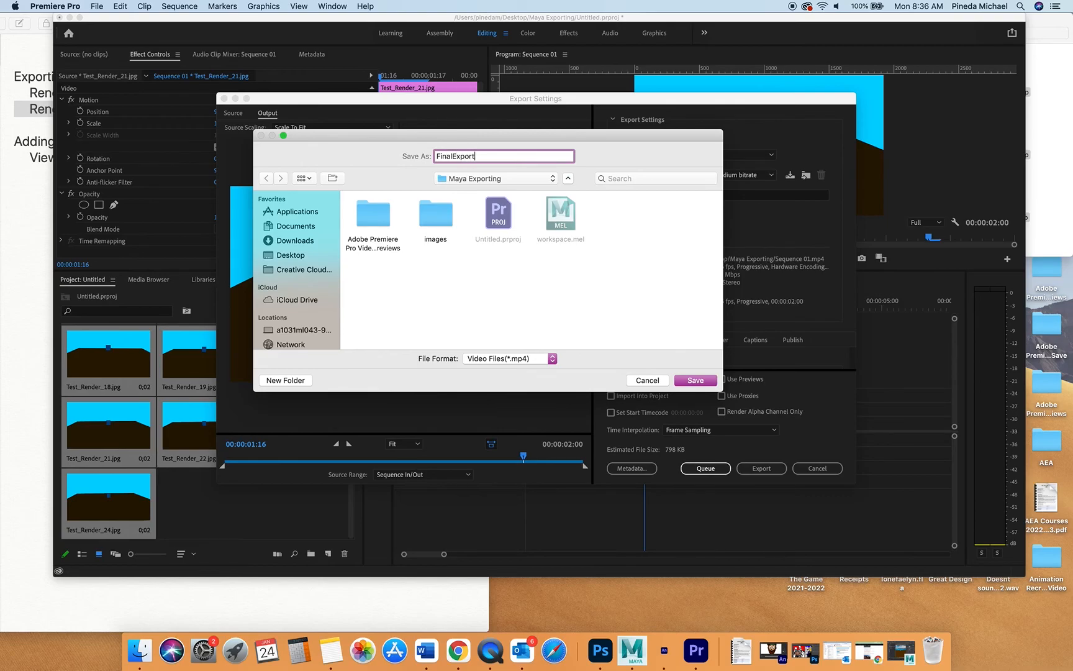
Step: Name the output FinalExportExampe.mp4 in the Maya Exporting folder and export the video
text(e)
key(Return)
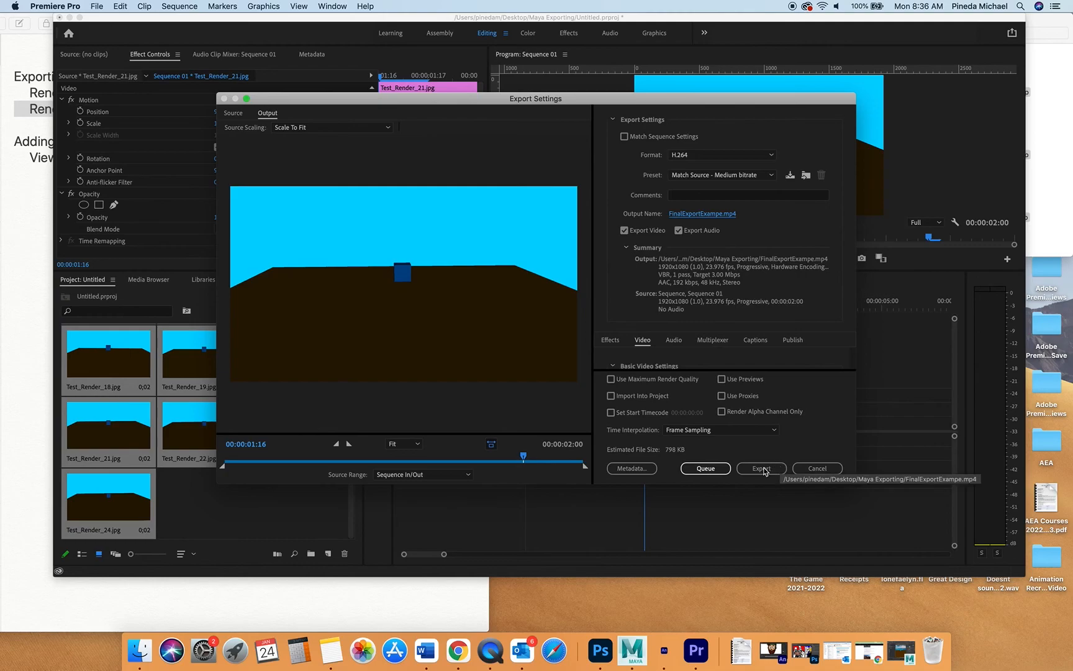
click(766, 469)
Step: Switch to the Finder window showing tmp and go back up to the Maya Exporting folder
click(1058, 152)
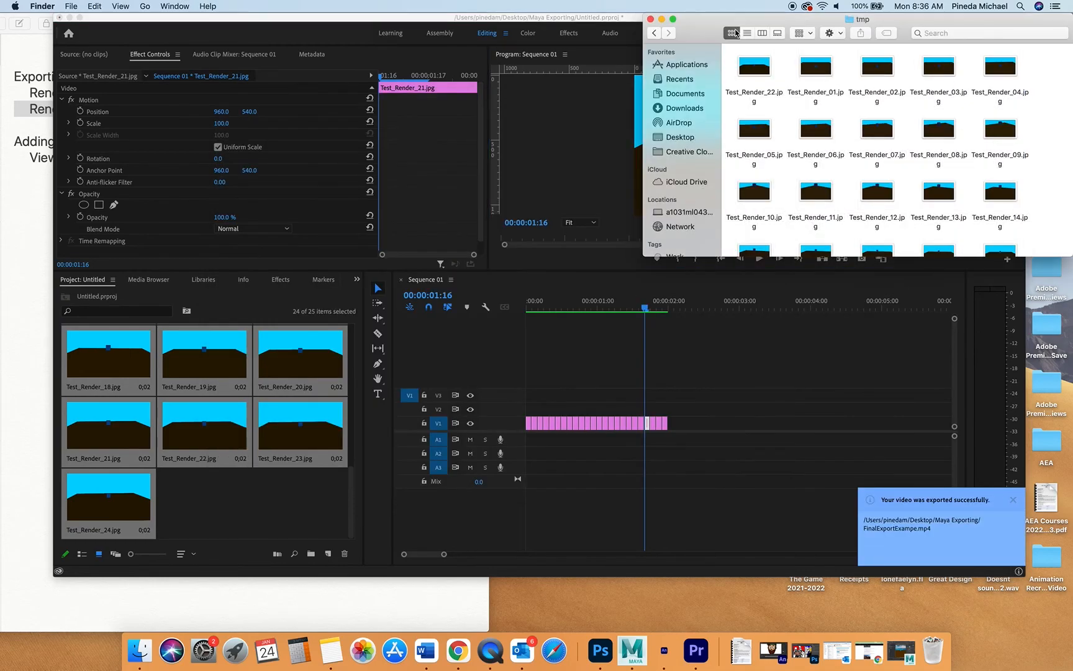
drag(719, 29, 626, 30)
click(562, 33)
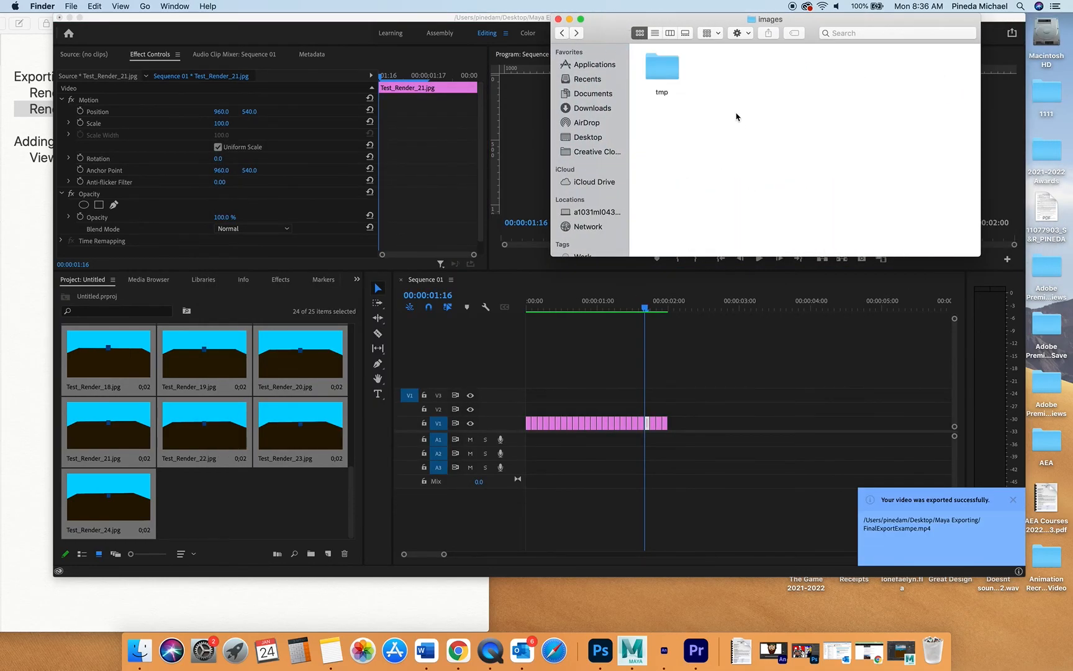
click(561, 34)
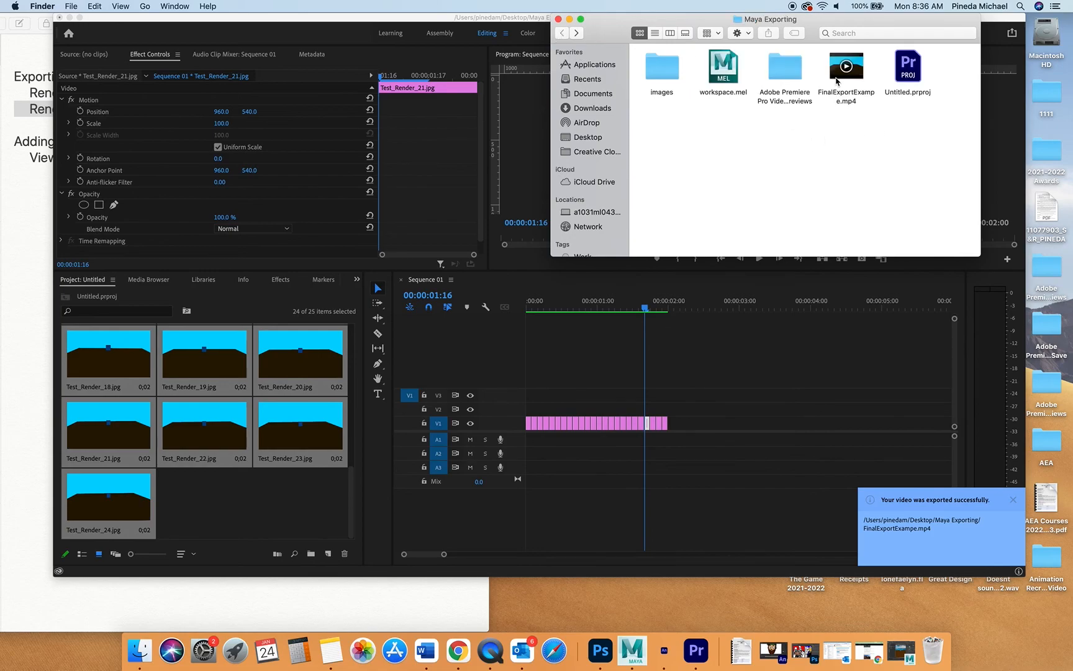
Step: Preview FinalExportExampe.mp4, scrub through the animation, close the preview and bring the Premiere Pro window back into focus
click(838, 82)
key(space)
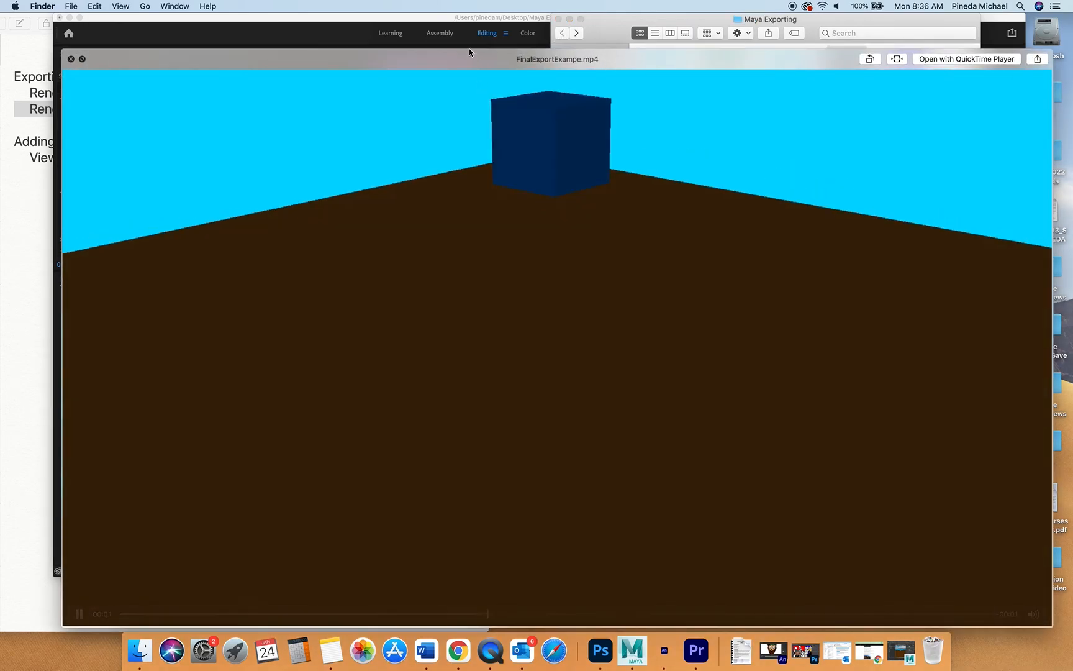
drag(147, 622, 355, 650)
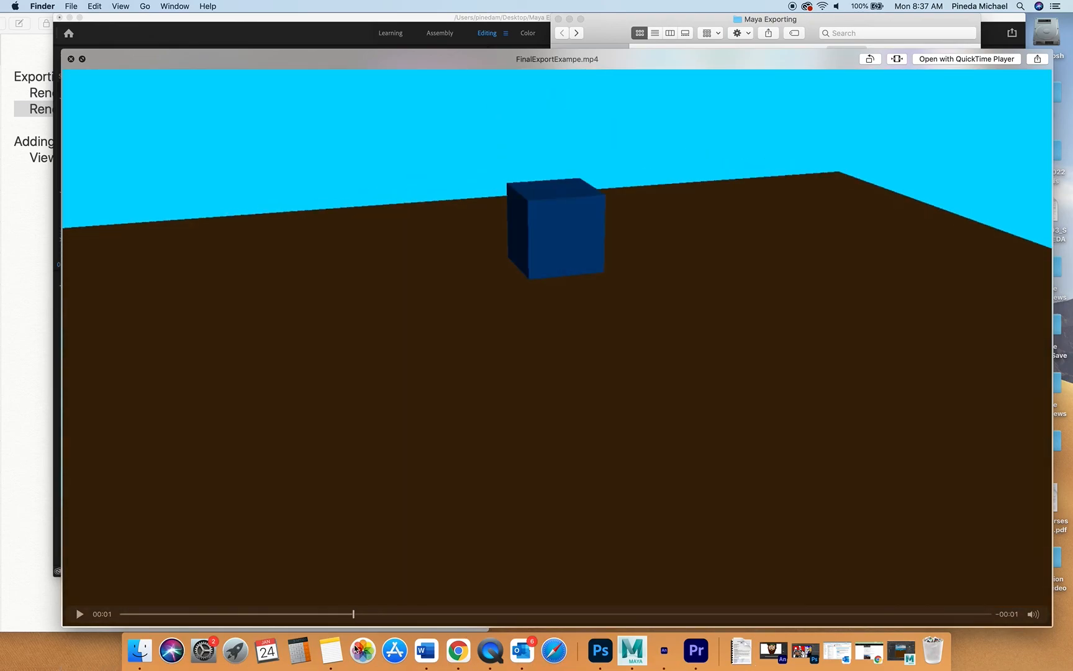
click(71, 59)
click(134, 33)
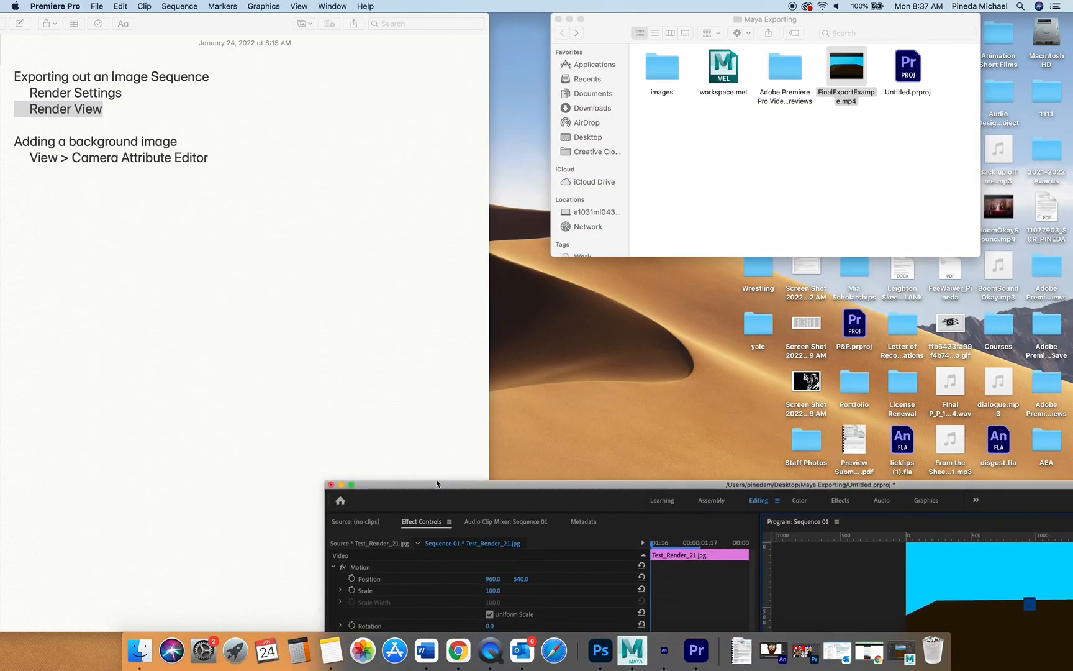